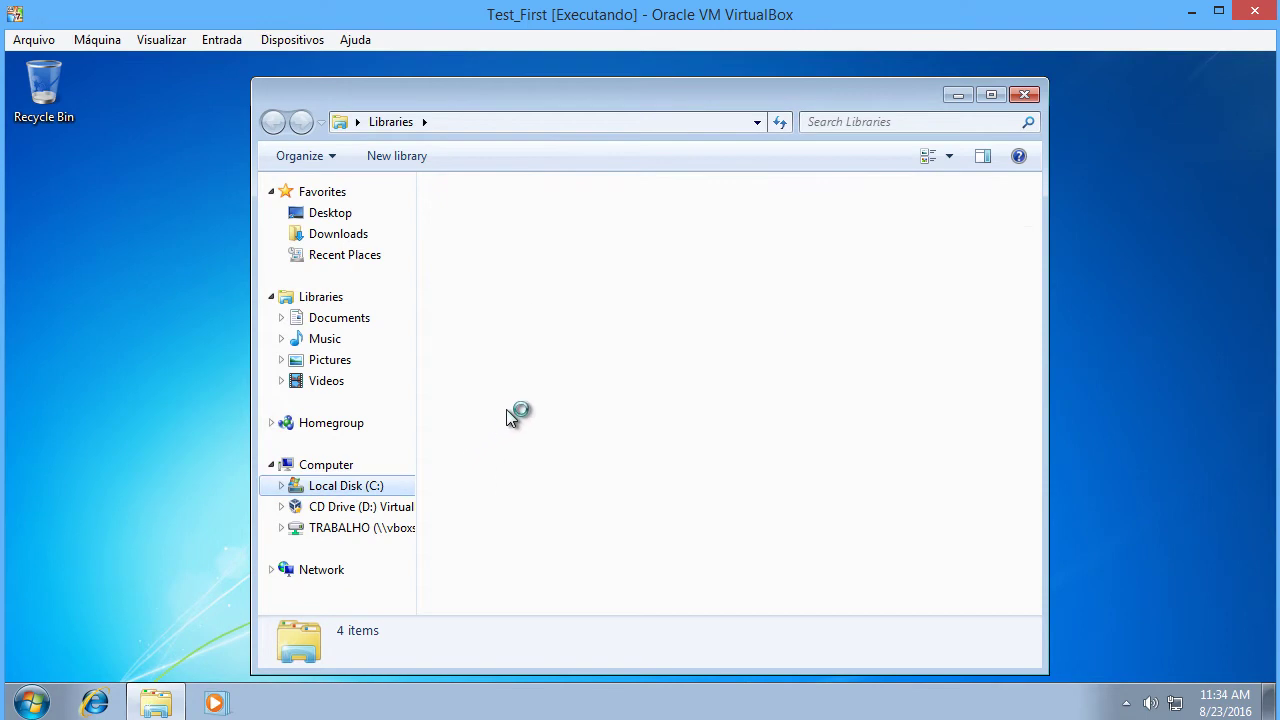
- Extract the QGIS_2145_Avancado.rar archive directly into the SOF folder on Local Disk (C:)
double_click(470, 277)
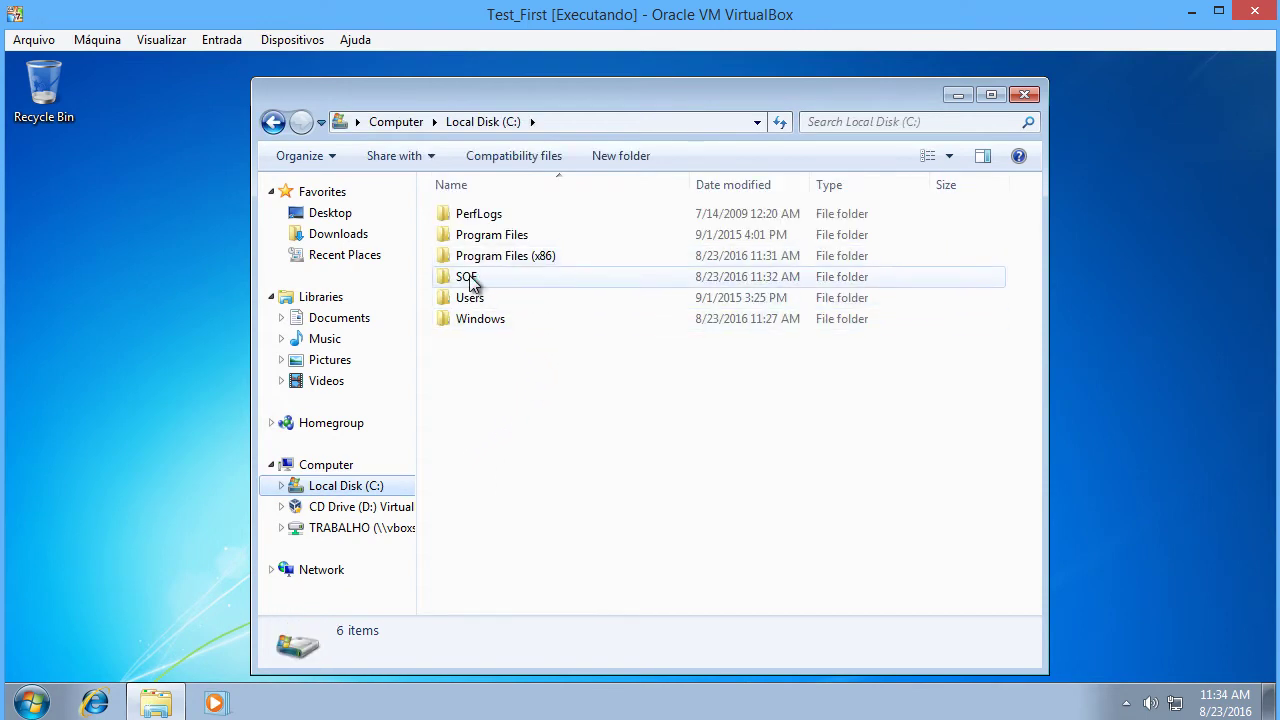
left_click(490, 212)
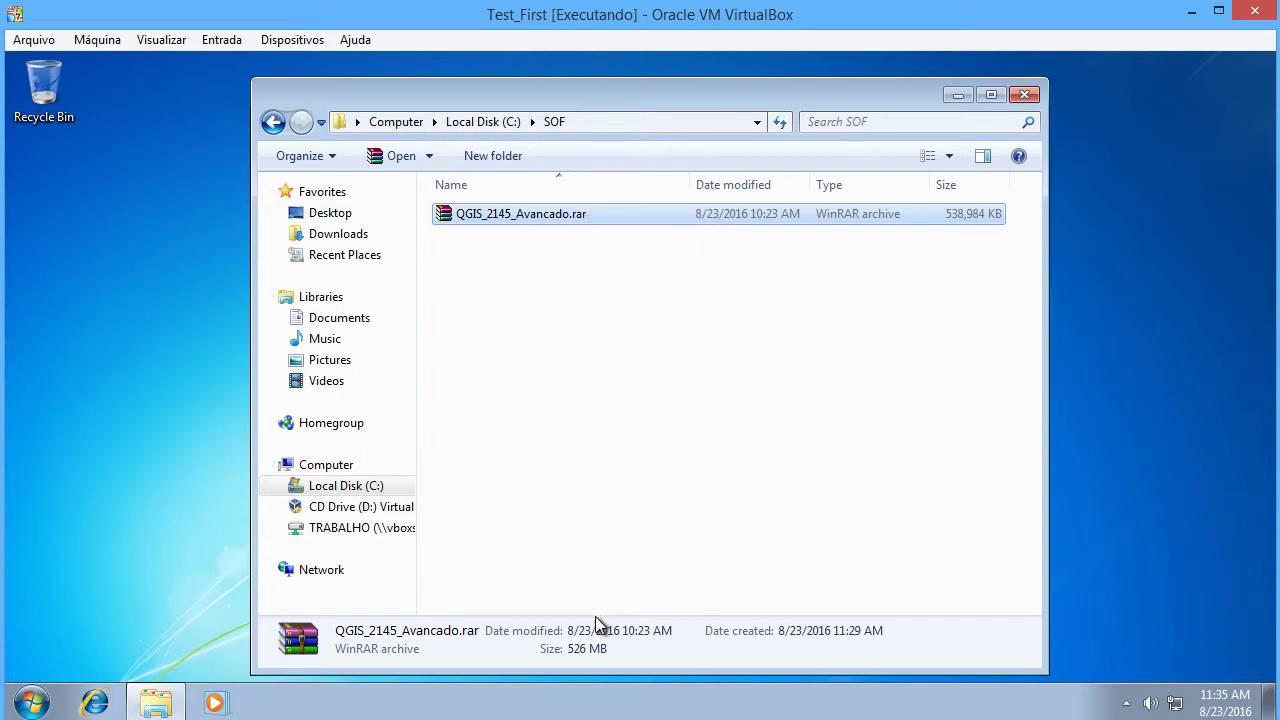
left_click_drag(600, 668, 574, 400)
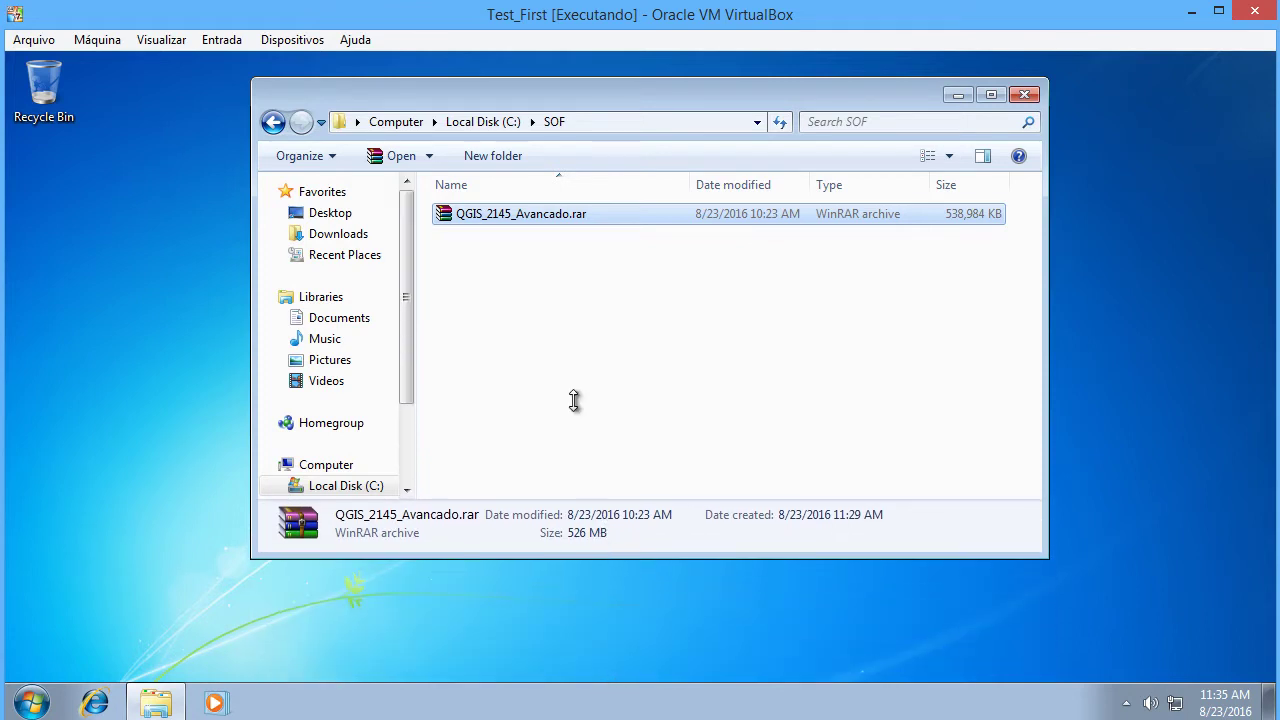
left_click_drag(608, 96, 628, 119)
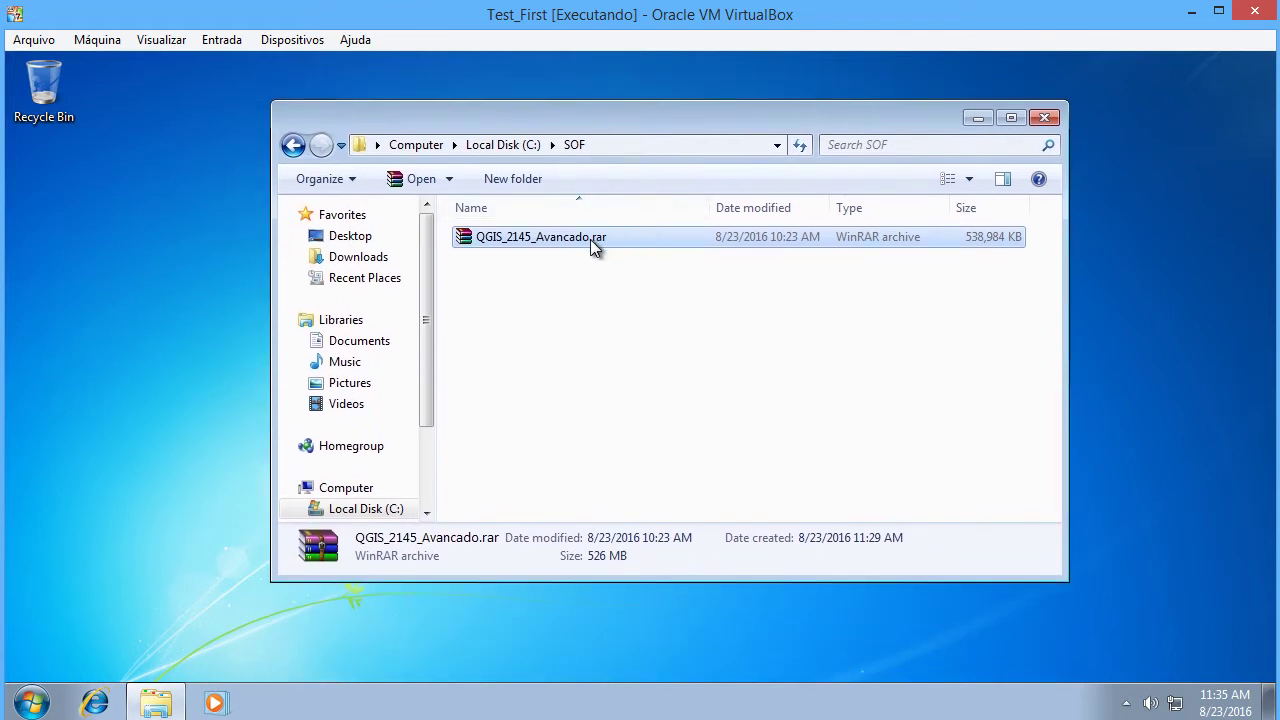
right_click(624, 241)
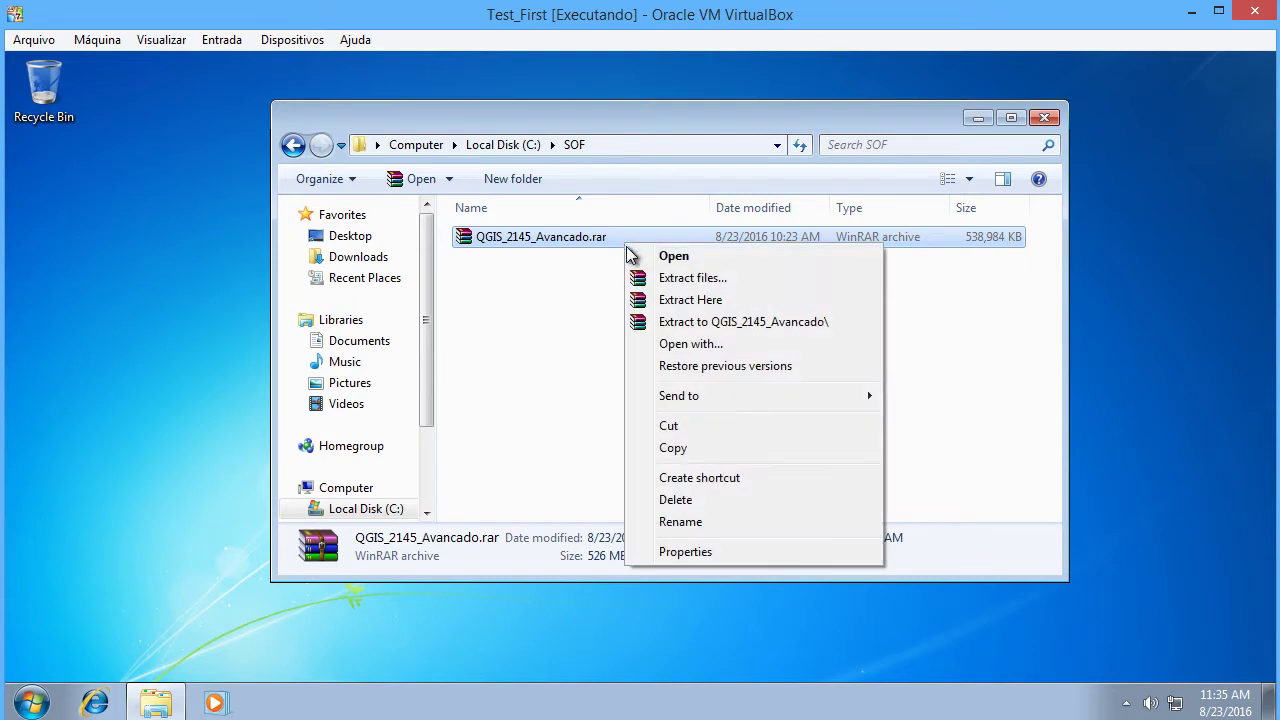
left_click(726, 305)
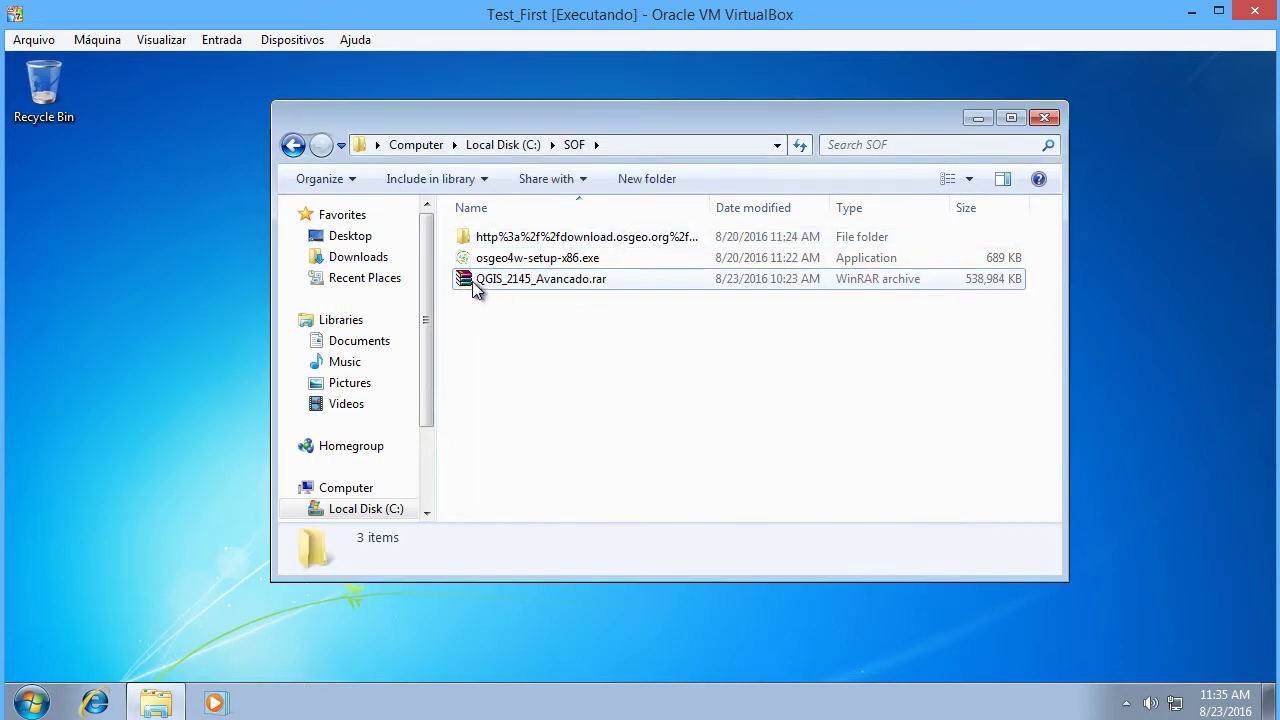
- Inspect the extracted setup file and download folder, widening the Name column to show the folder's full name
left_click(552, 259)
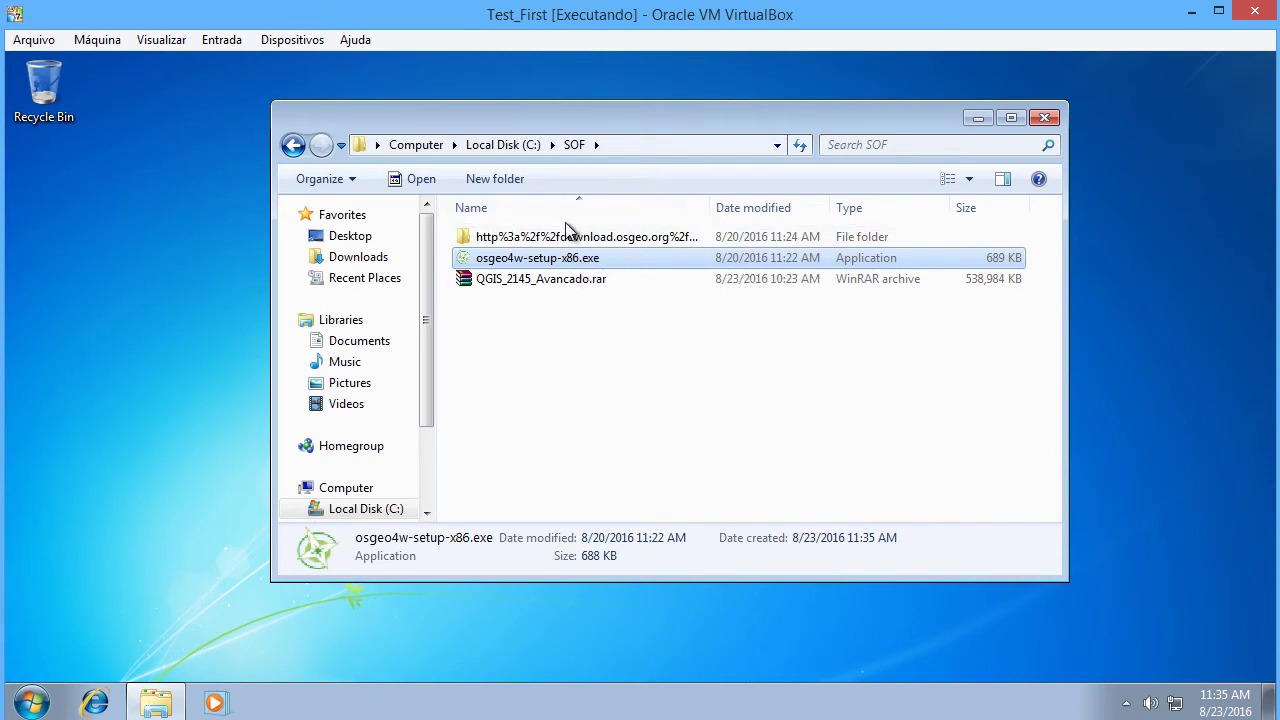
left_click(563, 238)
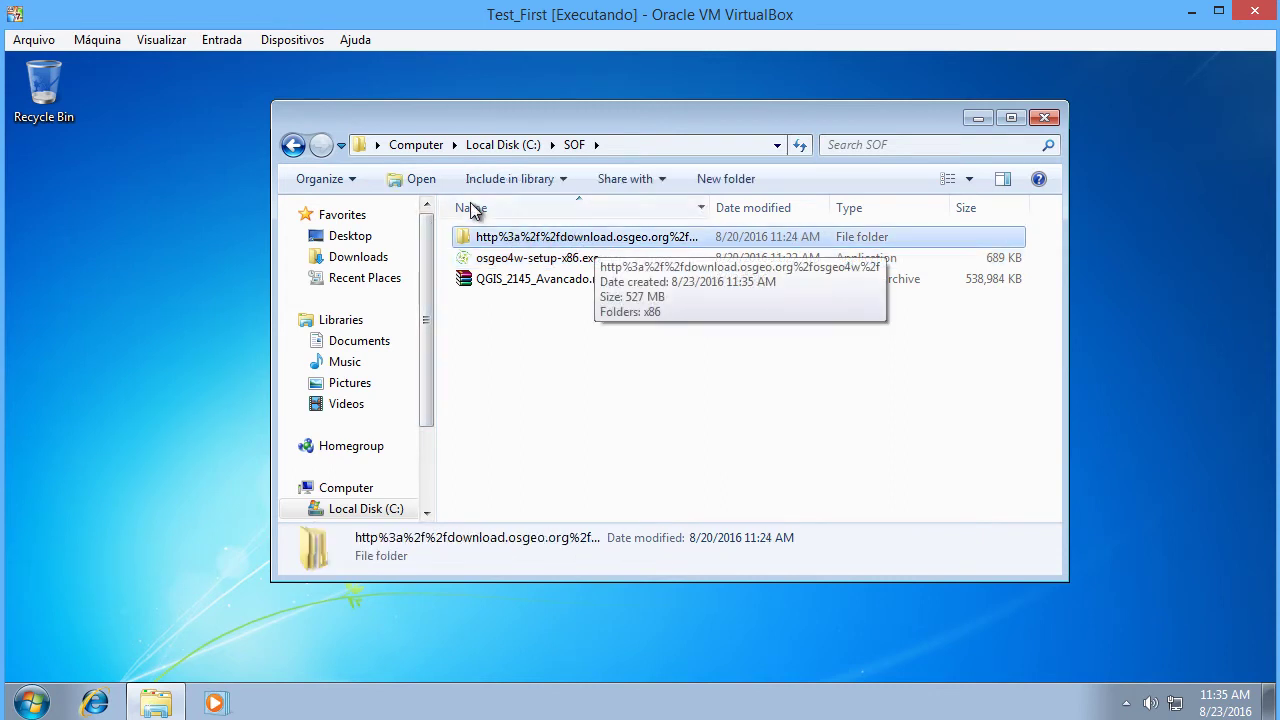
left_click_drag(711, 207, 808, 208)
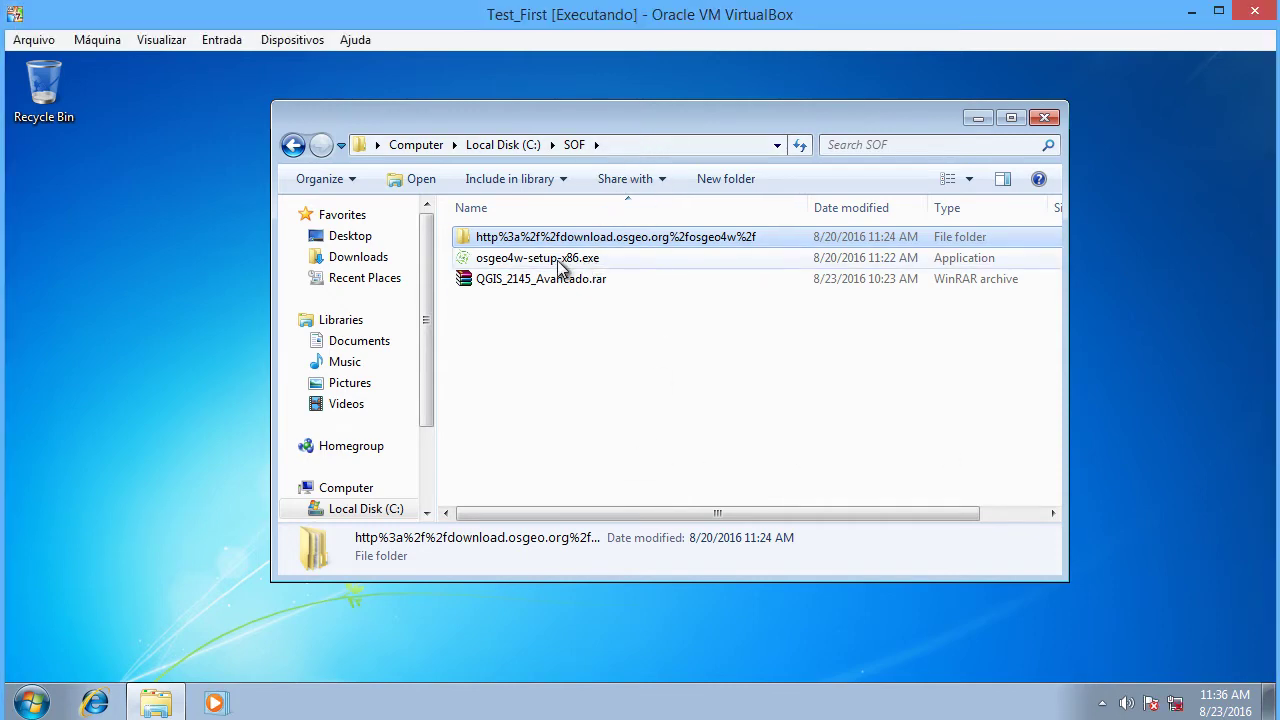
- Run osgeo4w-setup-x86.exe as administrator
left_click(541, 262)
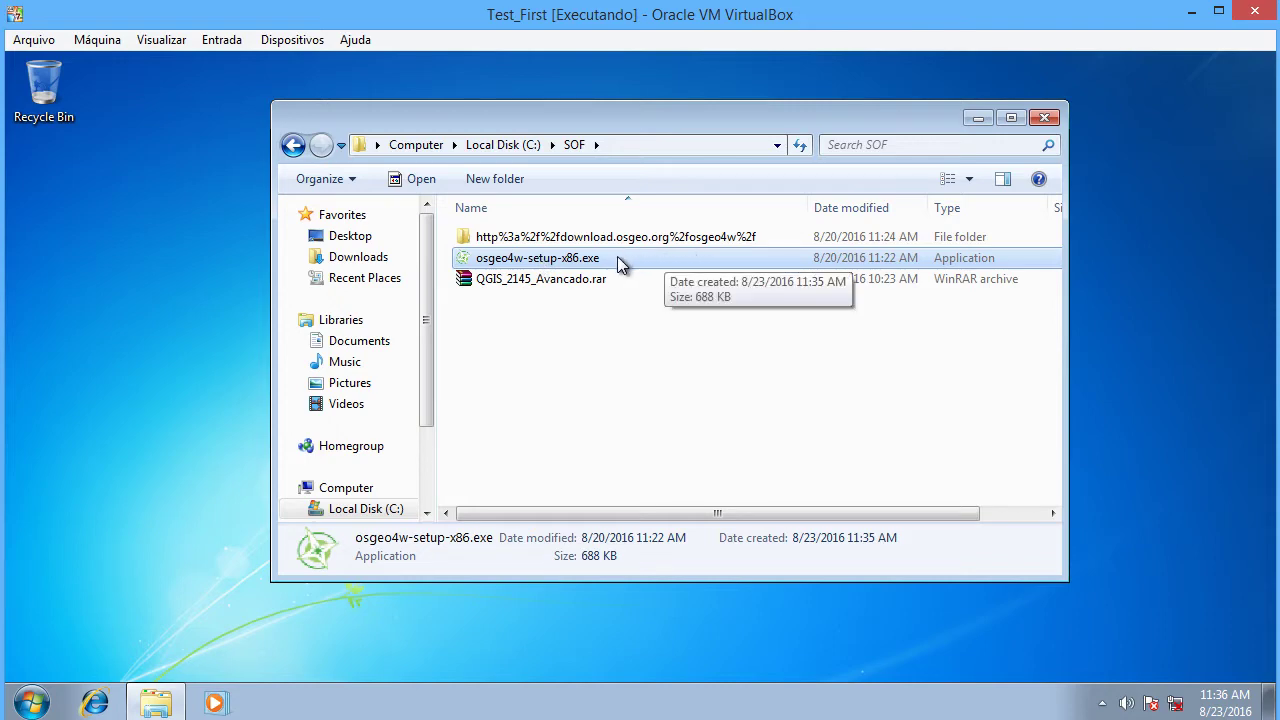
right_click(603, 258)
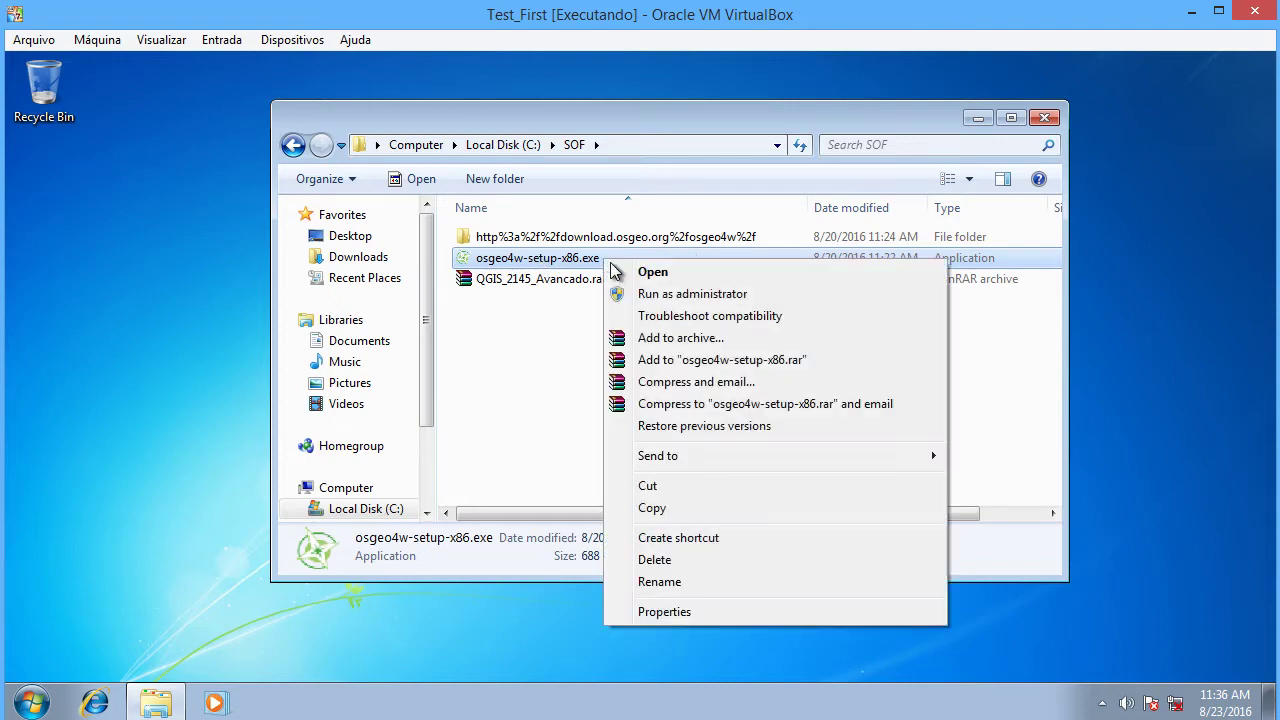
left_click(744, 294)
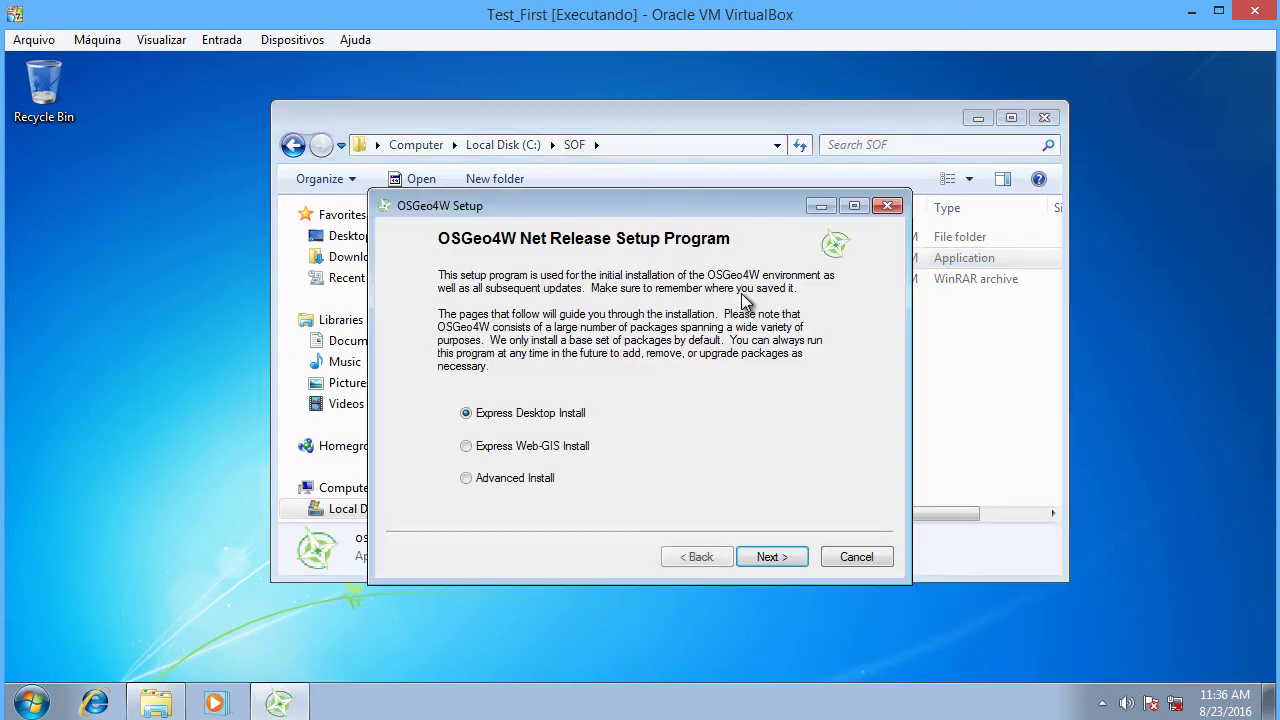
left_click_drag(624, 208, 629, 170)
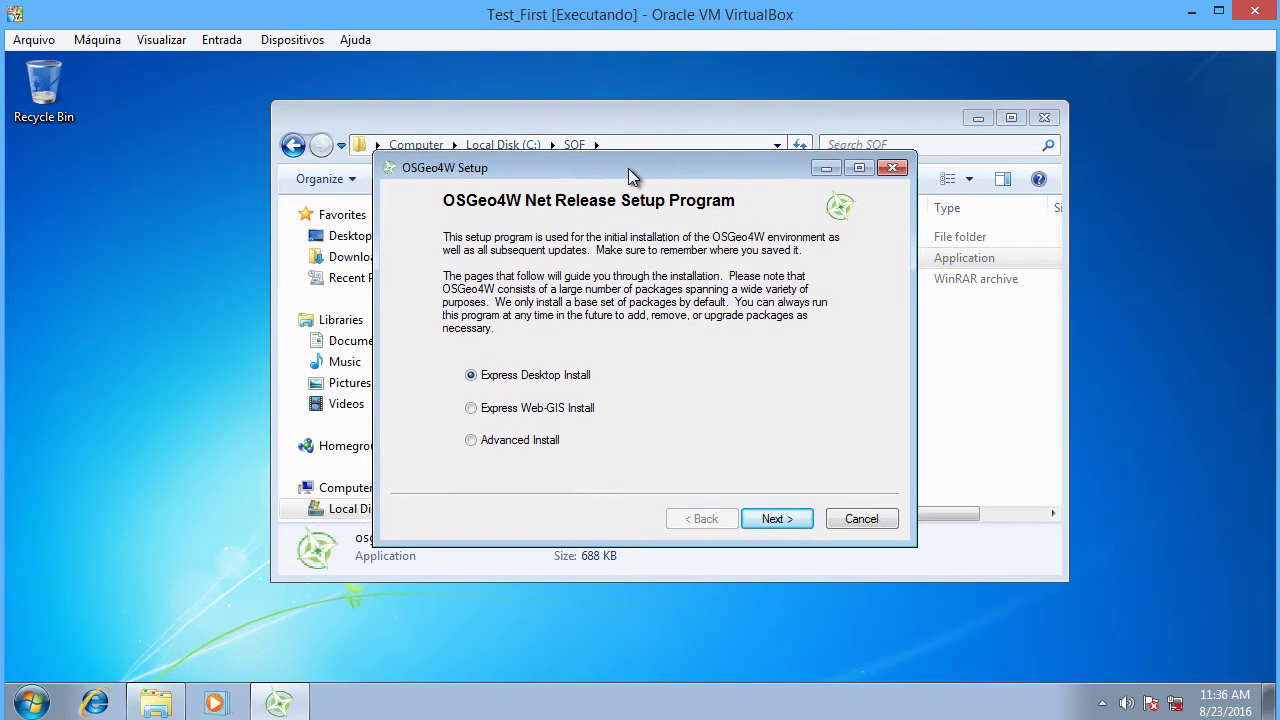
- Choose Advanced Install with Install from Local Directory as the source and continue to the root directory settings
left_click(526, 440)
left_click(780, 521)
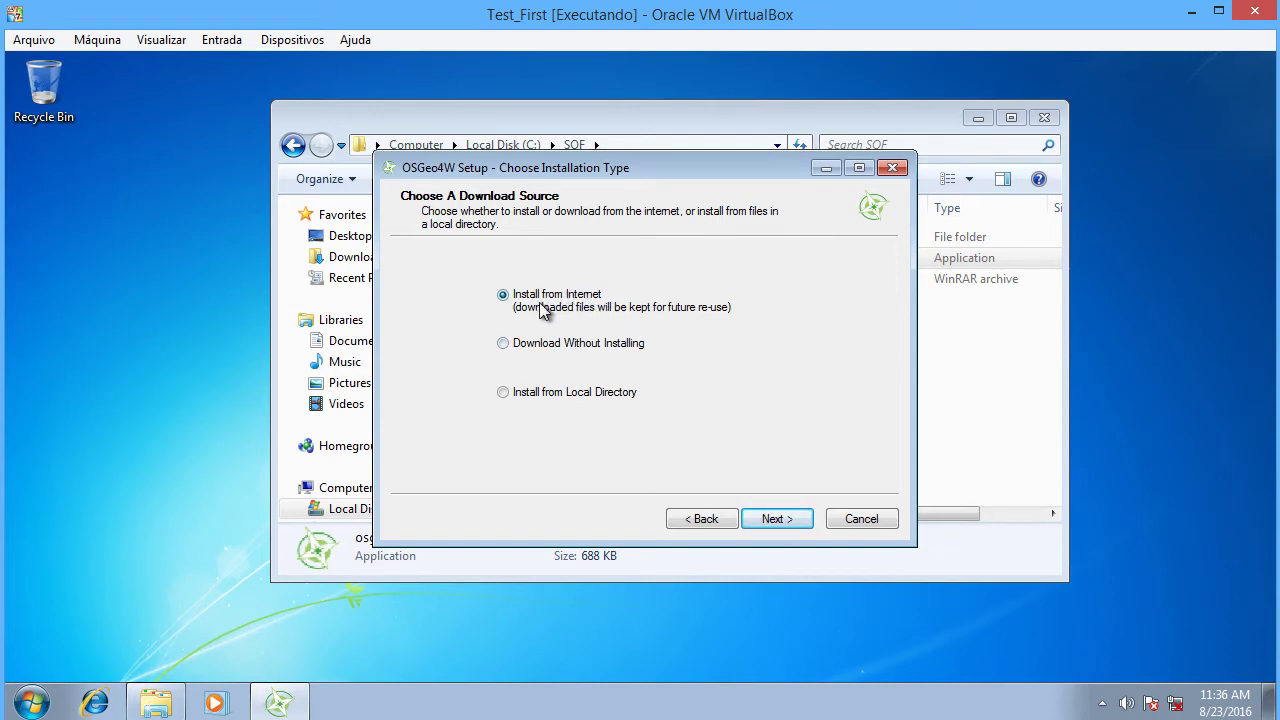
left_click(557, 397)
left_click(776, 519)
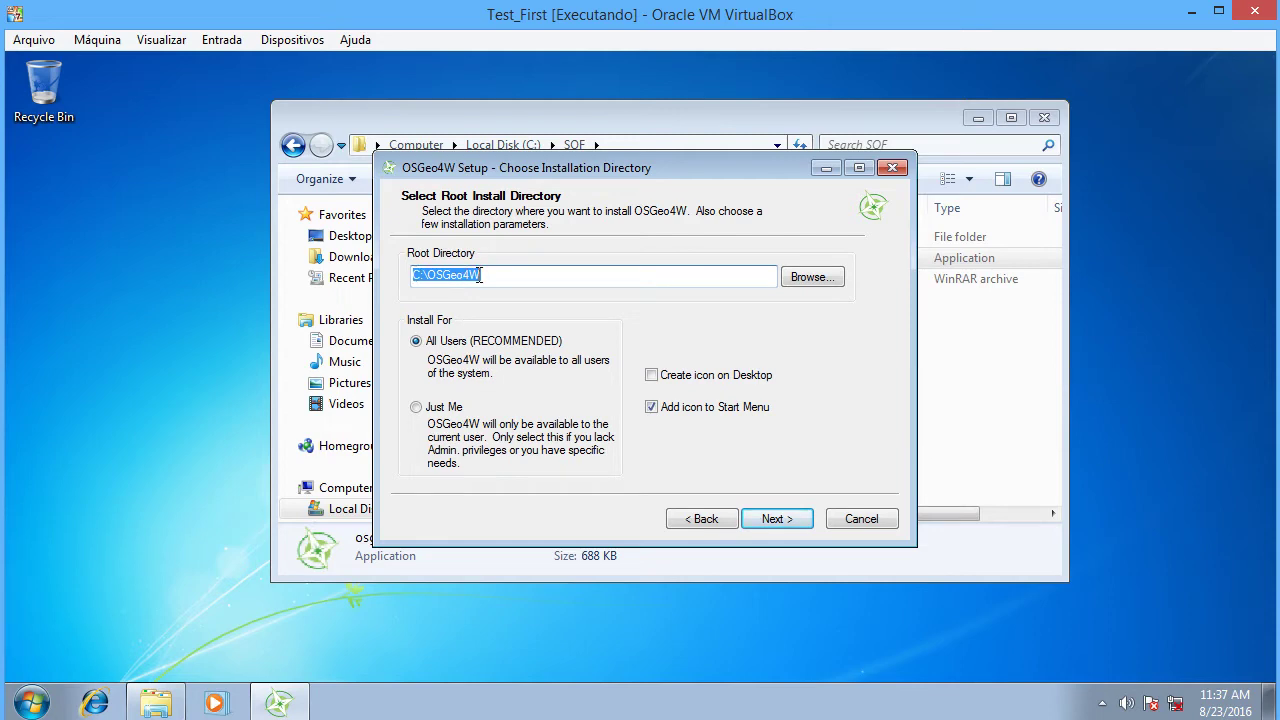
- Accept C:\OSGeo4W as the root directory for all users, keeping only the Start Menu icon
left_click(30, 703)
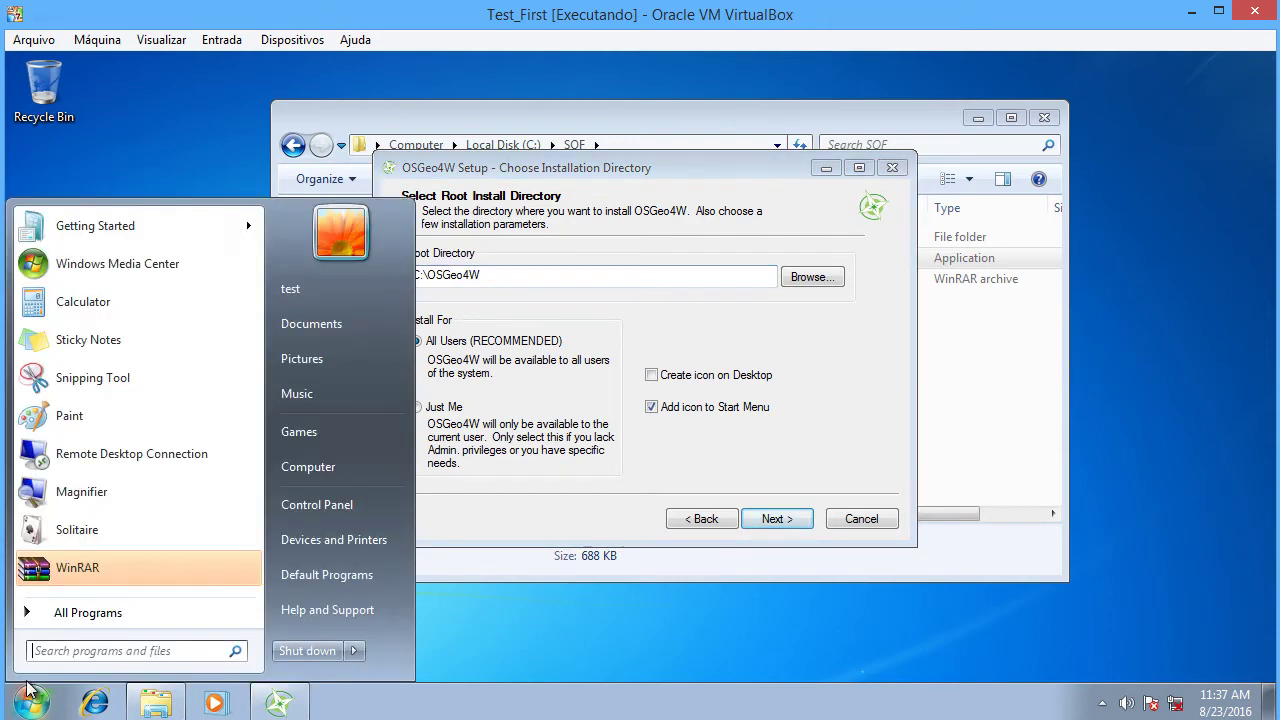
left_click(623, 169)
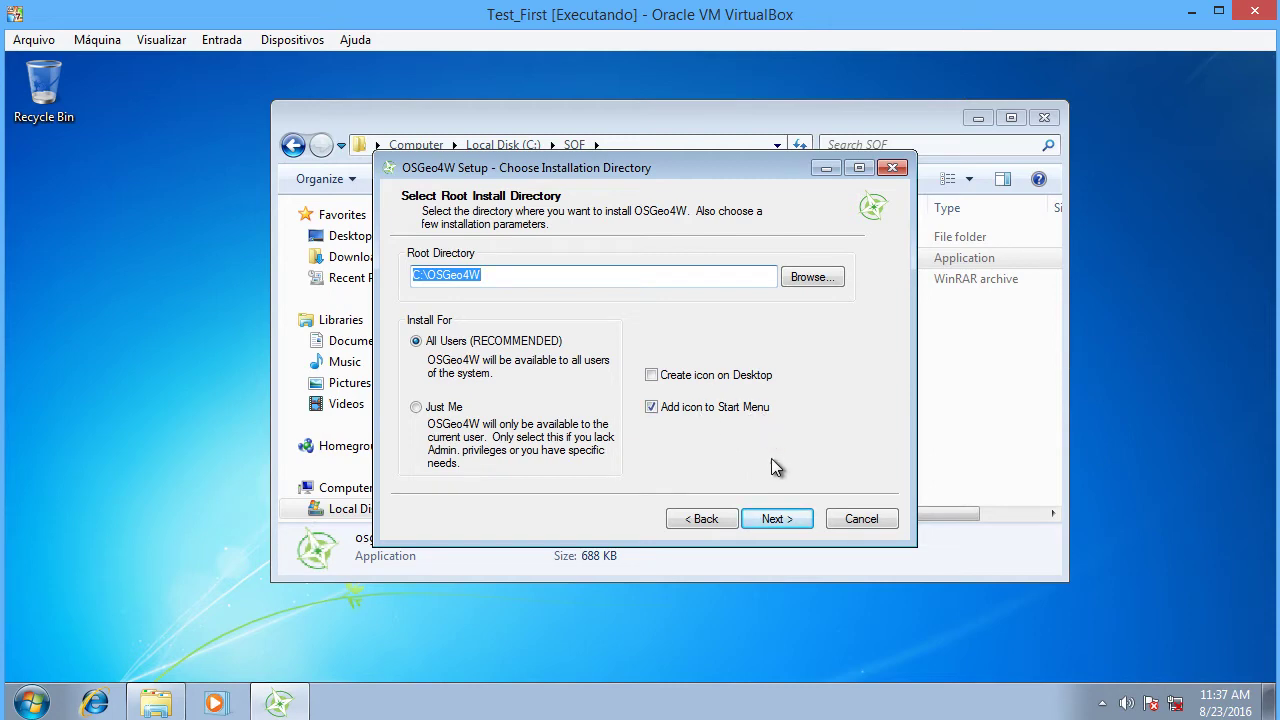
left_click(777, 520)
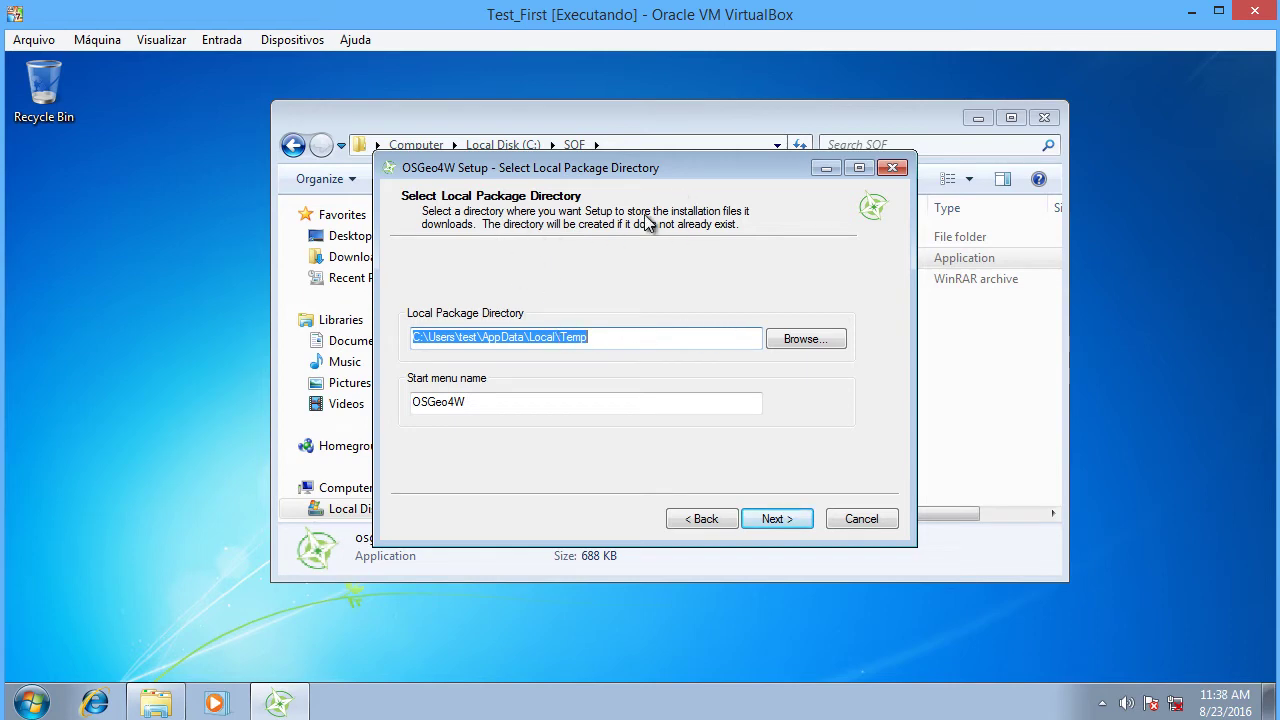
- Set the local package directory to C:\SOF\http%3a%2f%2fdownload.osgeo.org%2fosgeo4w%2f and continue to the package selection
left_click(814, 341)
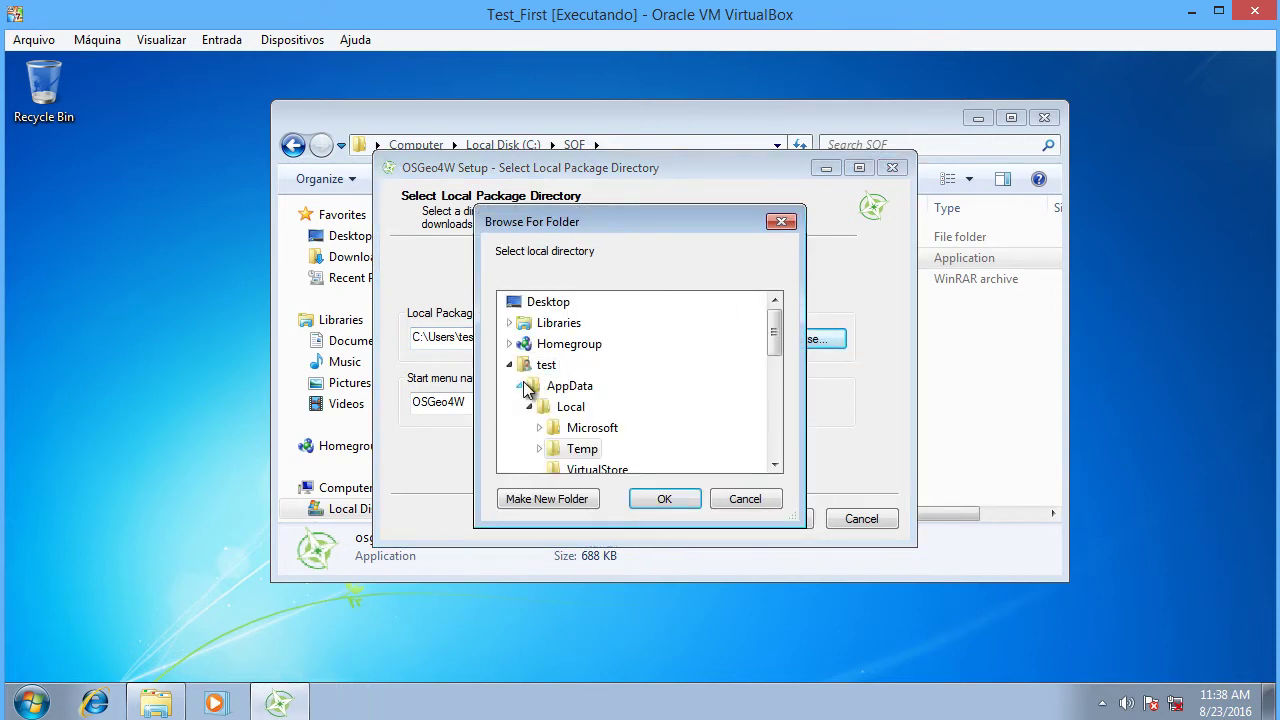
left_click(519, 385)
left_click(509, 365)
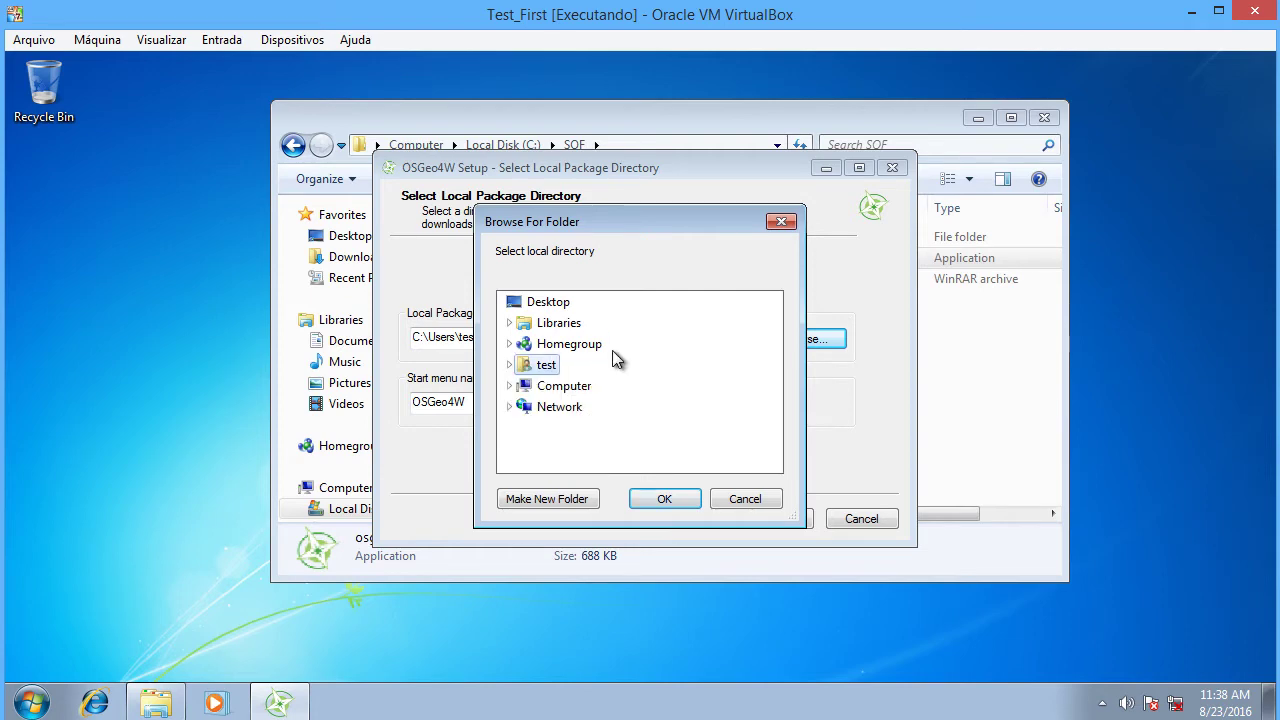
left_click(509, 385)
left_click(572, 390)
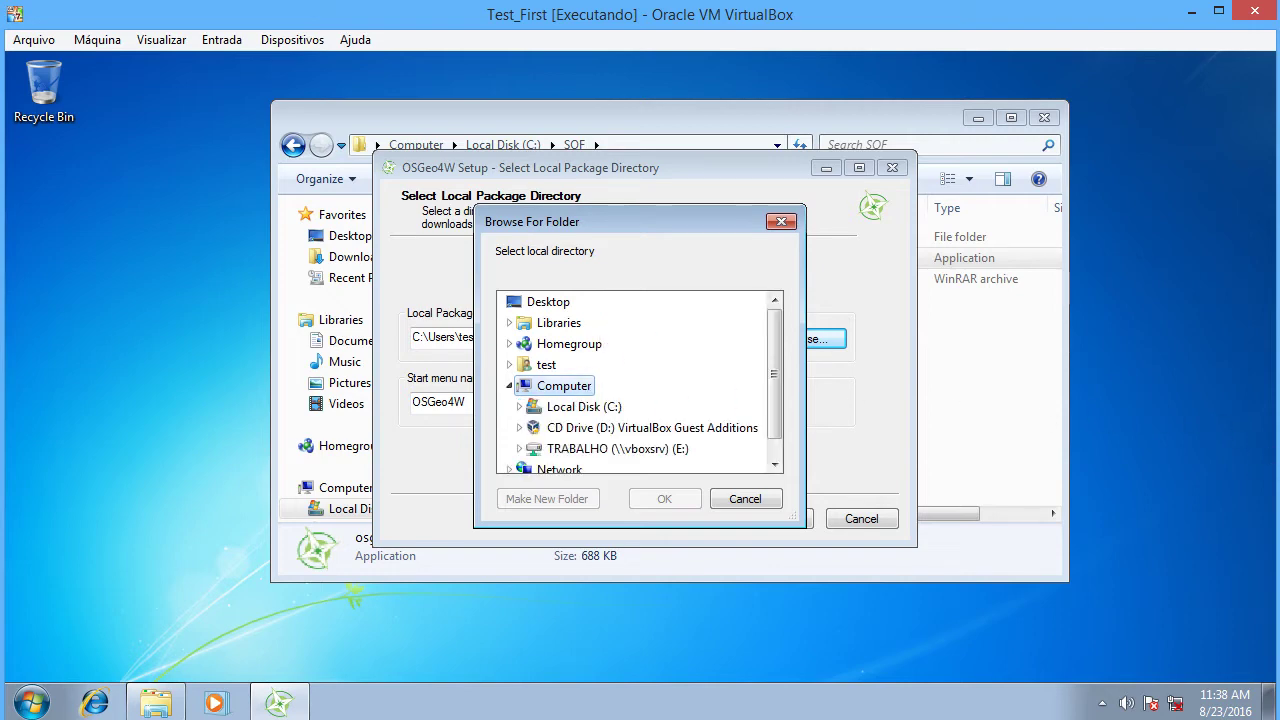
left_click(519, 407)
left_click(568, 407)
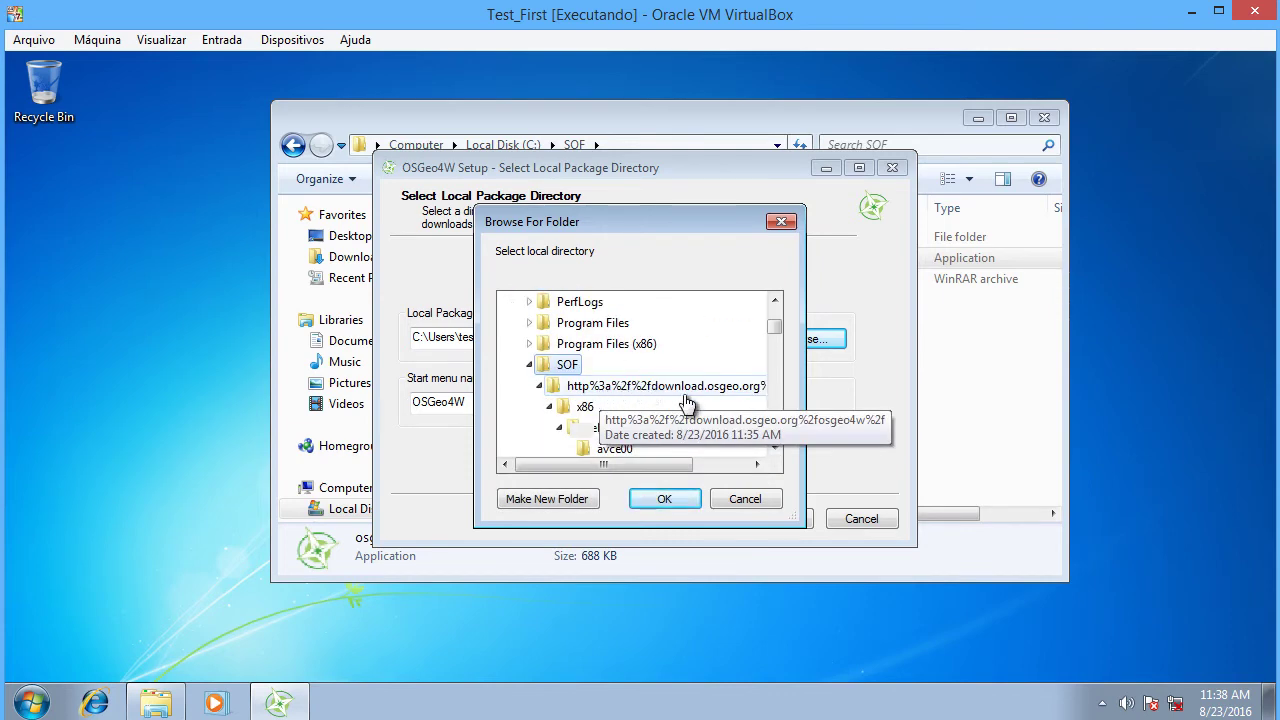
left_click(630, 390)
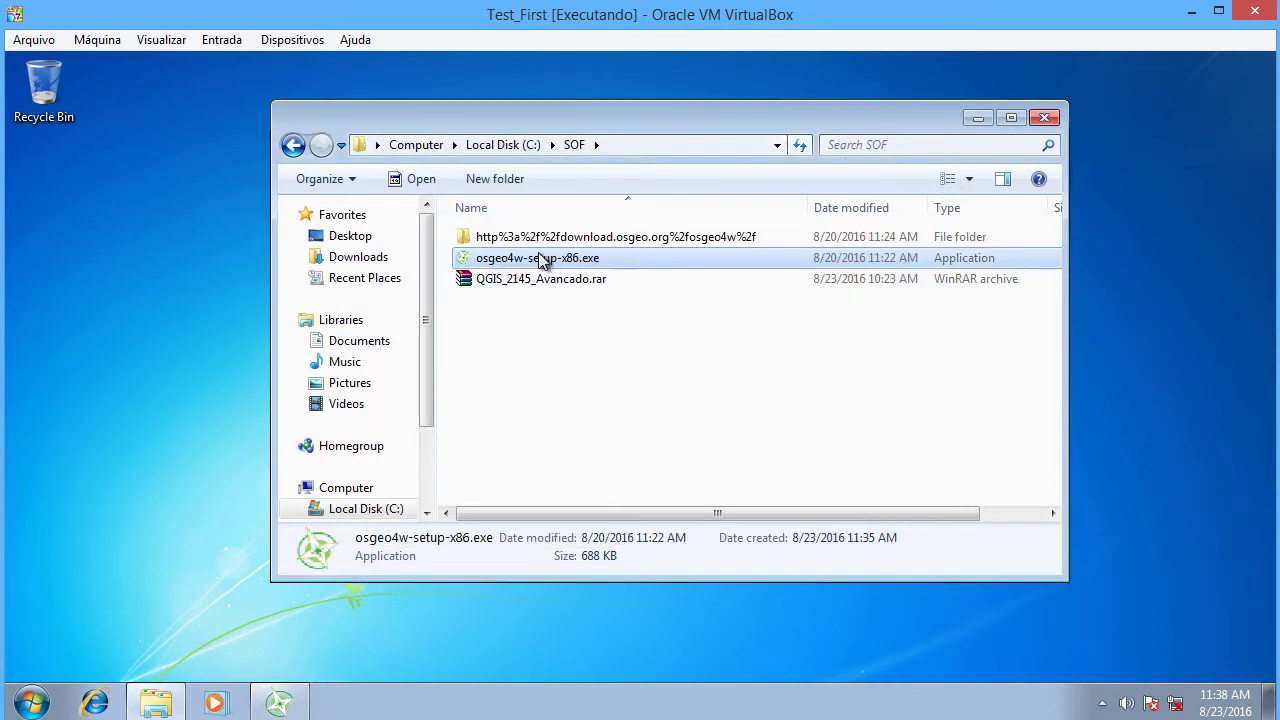
left_click(548, 240)
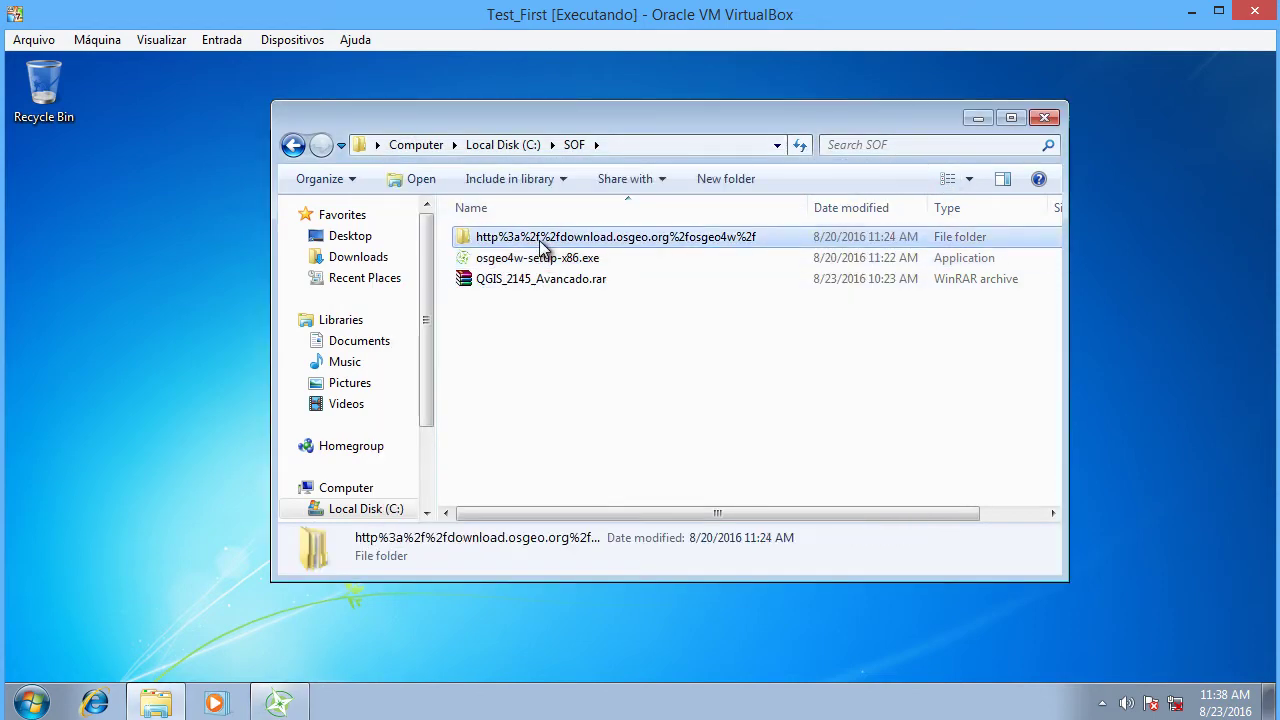
left_click(978, 119)
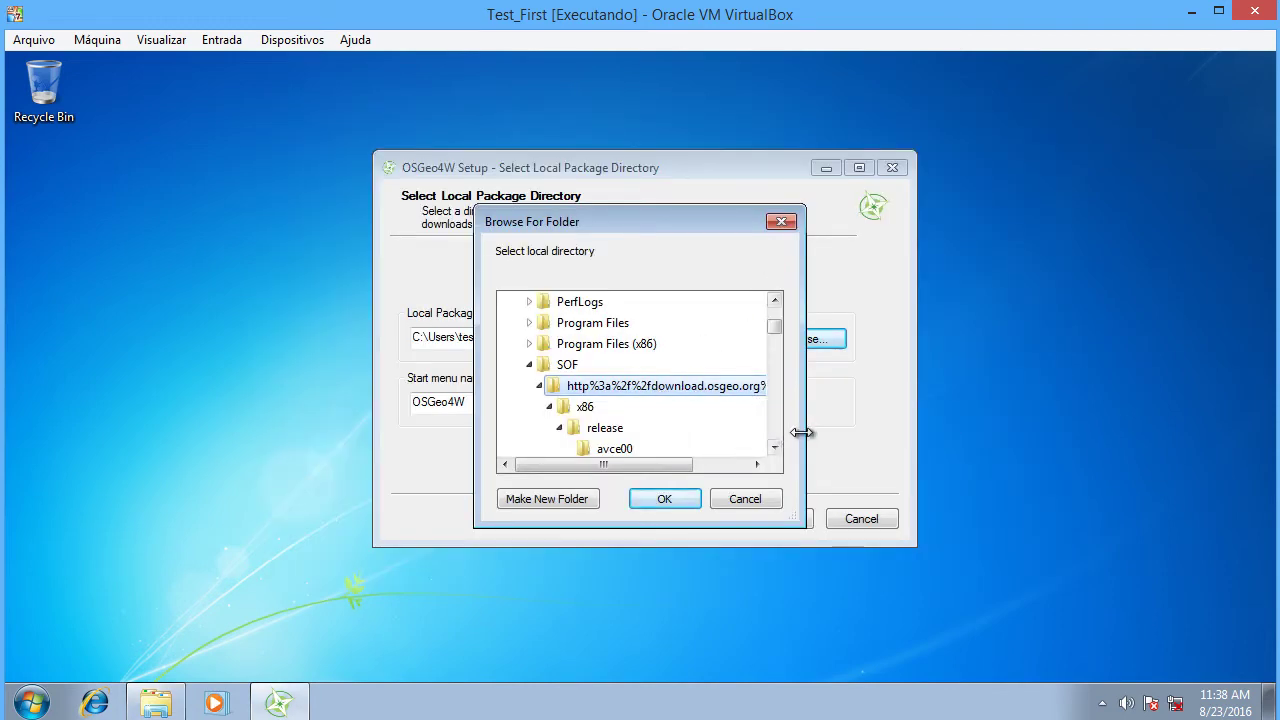
left_click_drag(804, 434, 922, 430)
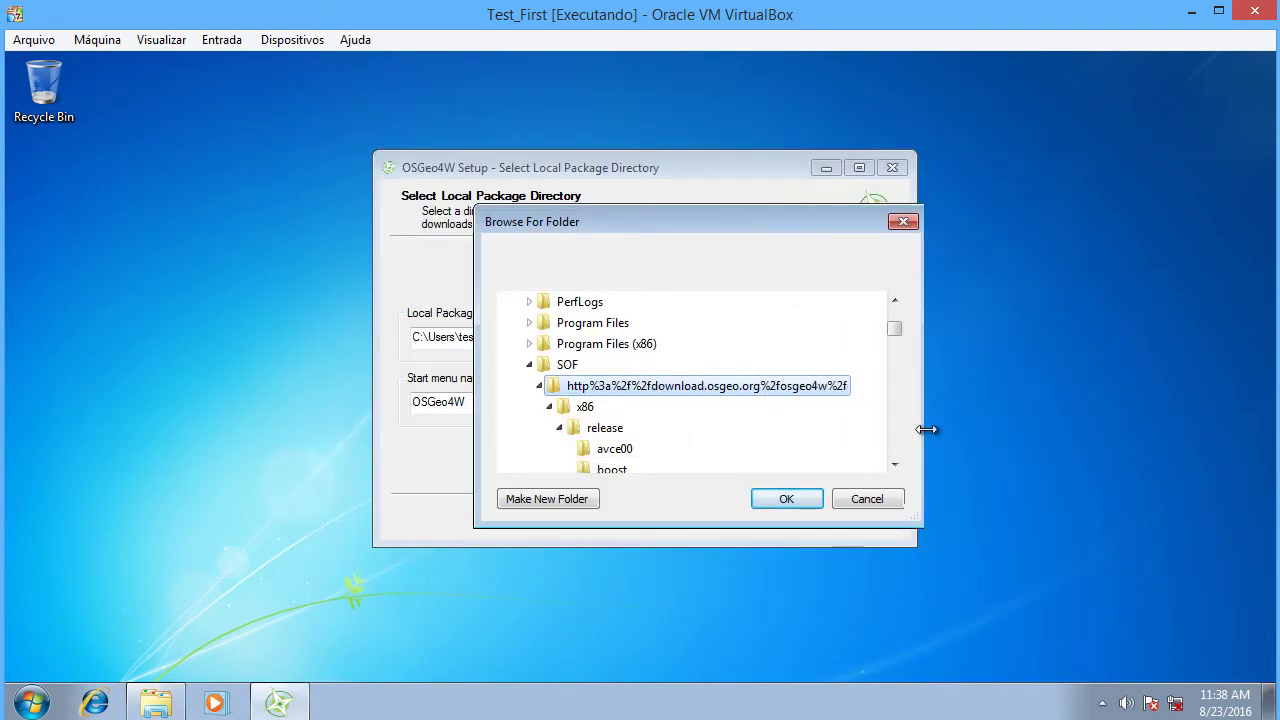
left_click(790, 502)
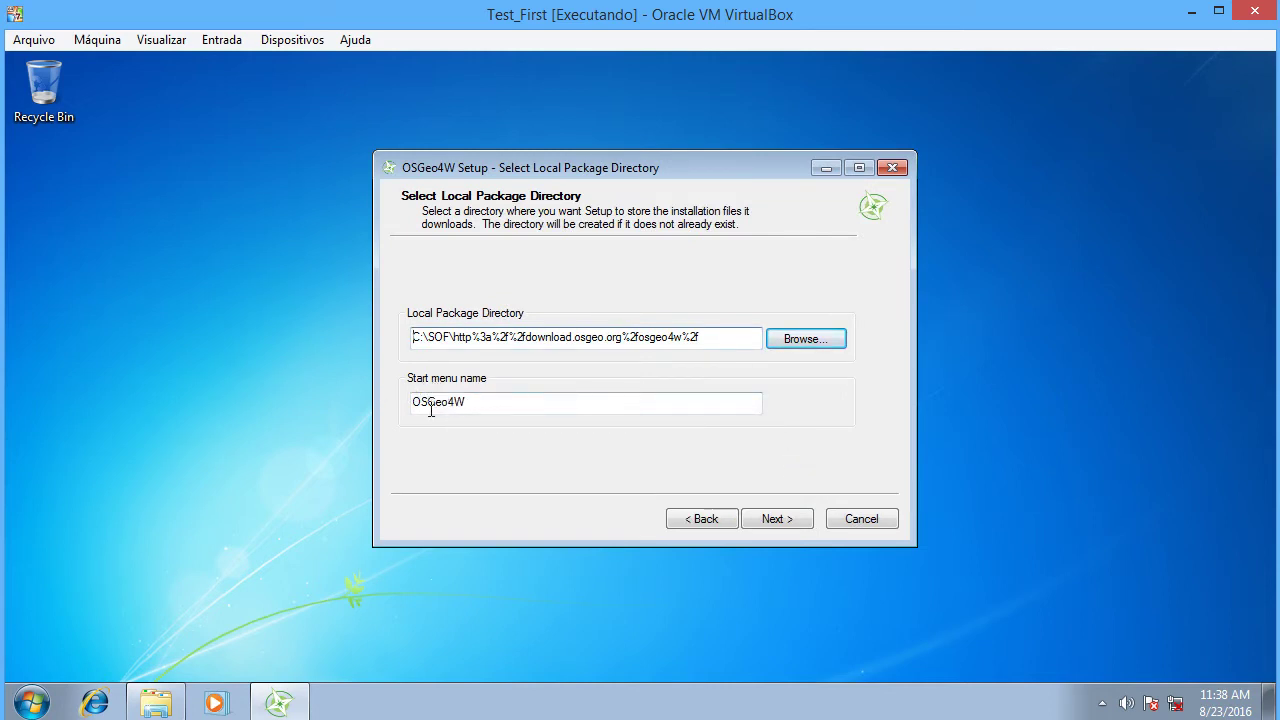
left_click(782, 518)
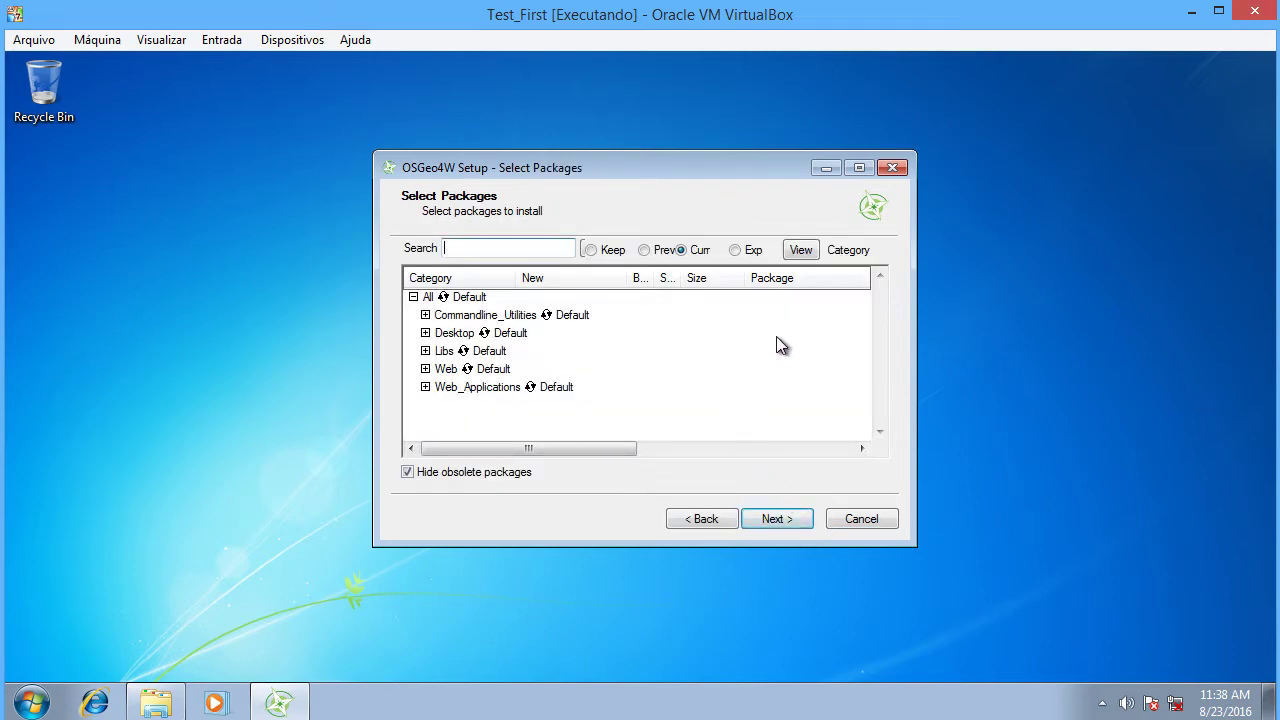
- Enlarge the setup window and mark the Desktop packages grass, grass6, otb-monteverdi, qgis-ltr, qgis-ltr-full and saga for installation
left_click_drag(524, 171, 324, 96)
left_click_drag(716, 471, 1183, 647)
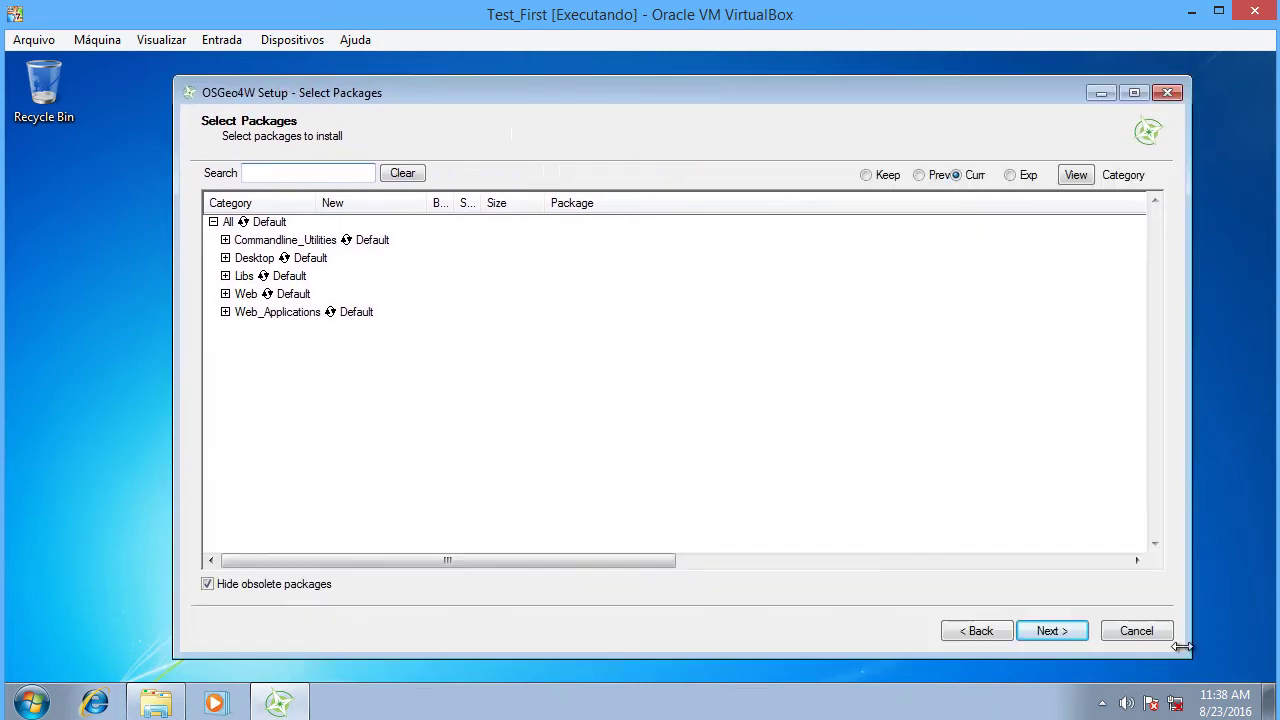
left_click(258, 262)
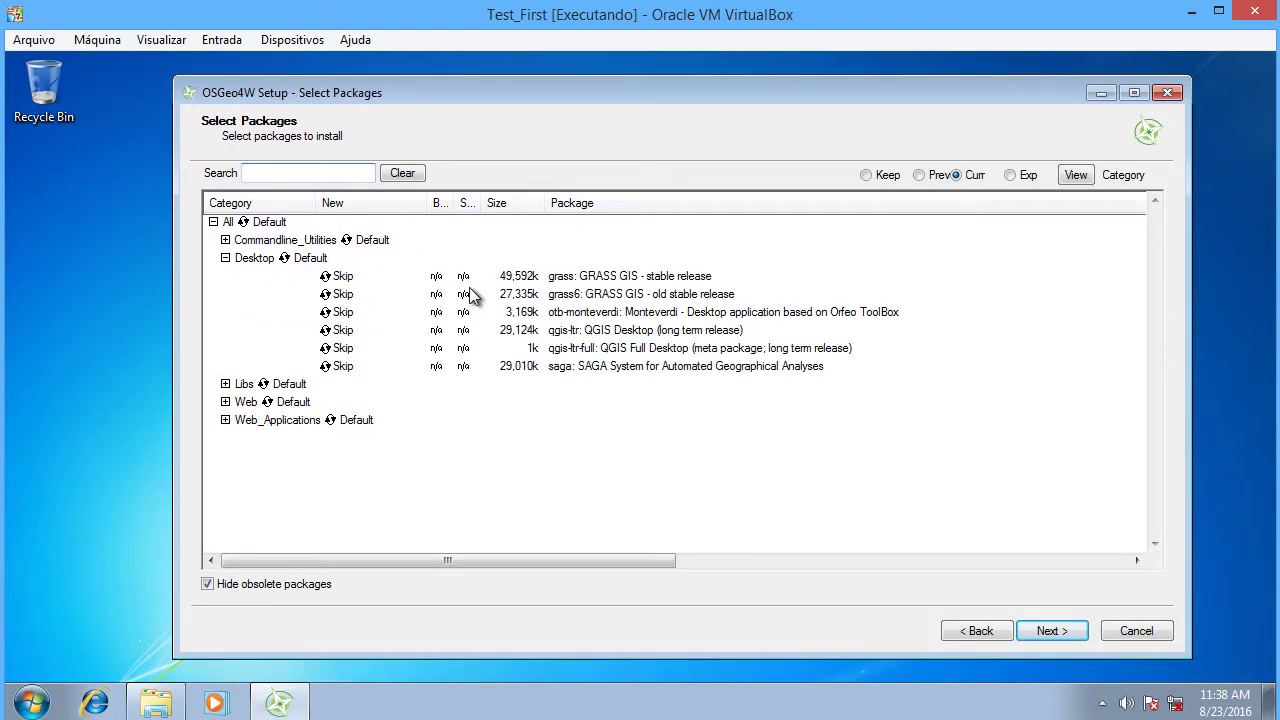
left_click(343, 278)
left_click(344, 295)
left_click(345, 312)
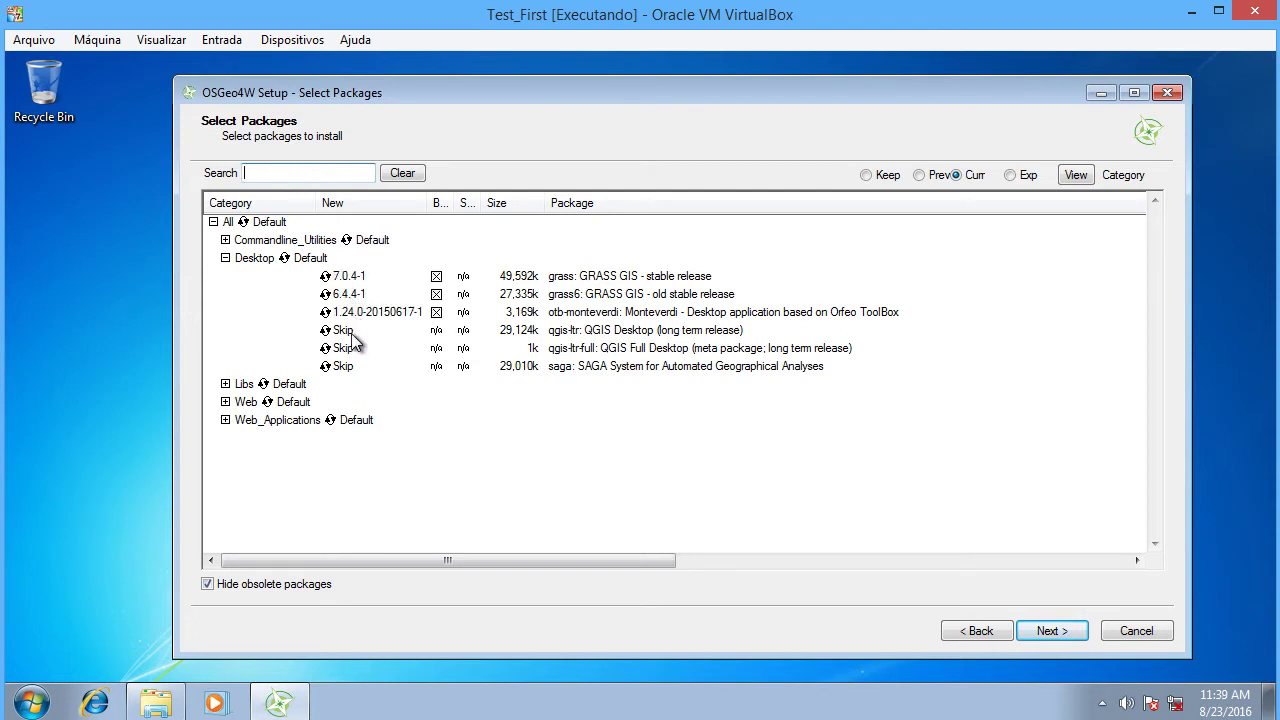
left_click(347, 330)
left_click(345, 349)
left_click(347, 366)
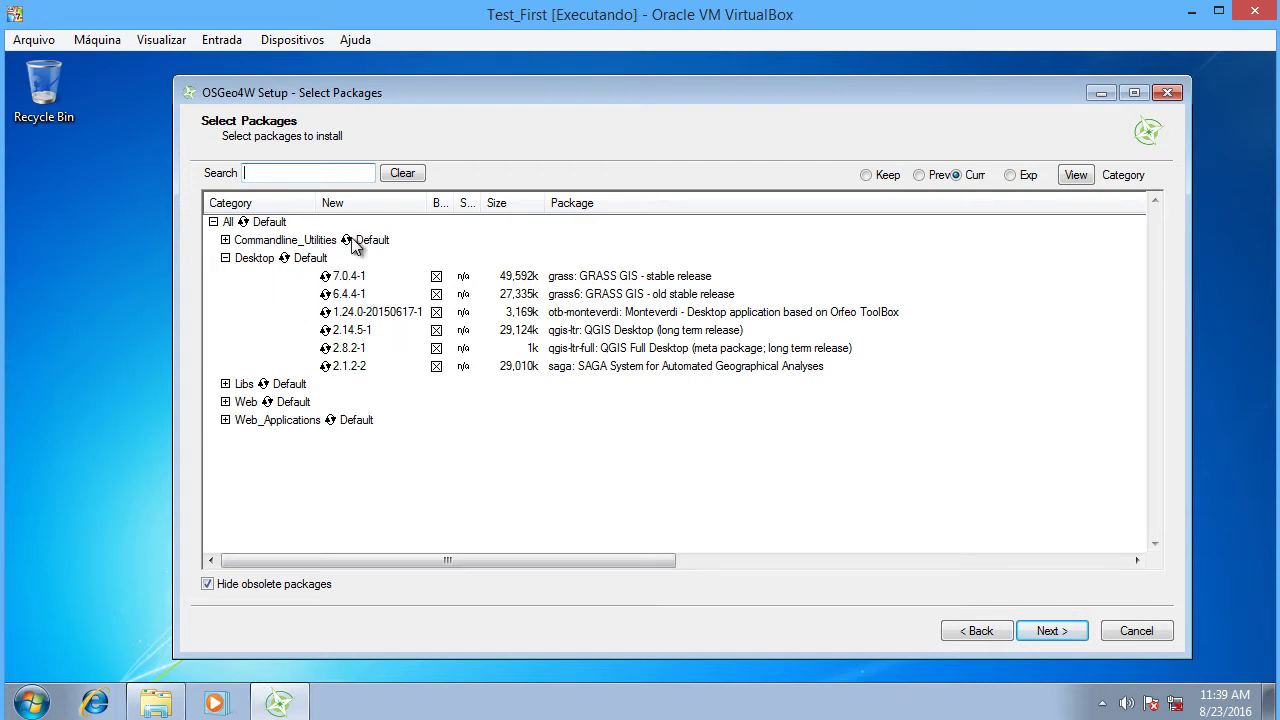
- Collapse the Desktop category, expand Libs, and mark pyparsing 1.5.2-2 and python-numpy for installation
left_click(225, 258)
left_click(225, 276)
scroll(412, 370, "down", 3)
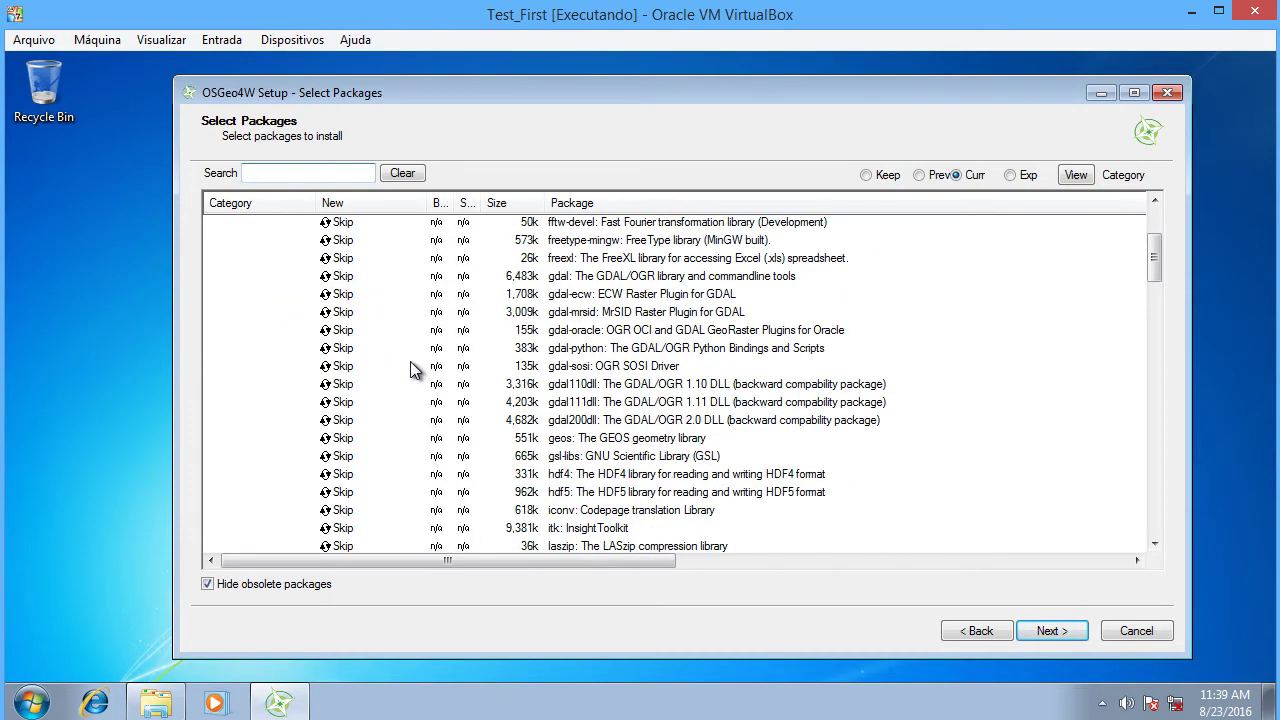
scroll(412, 370, "down", 13)
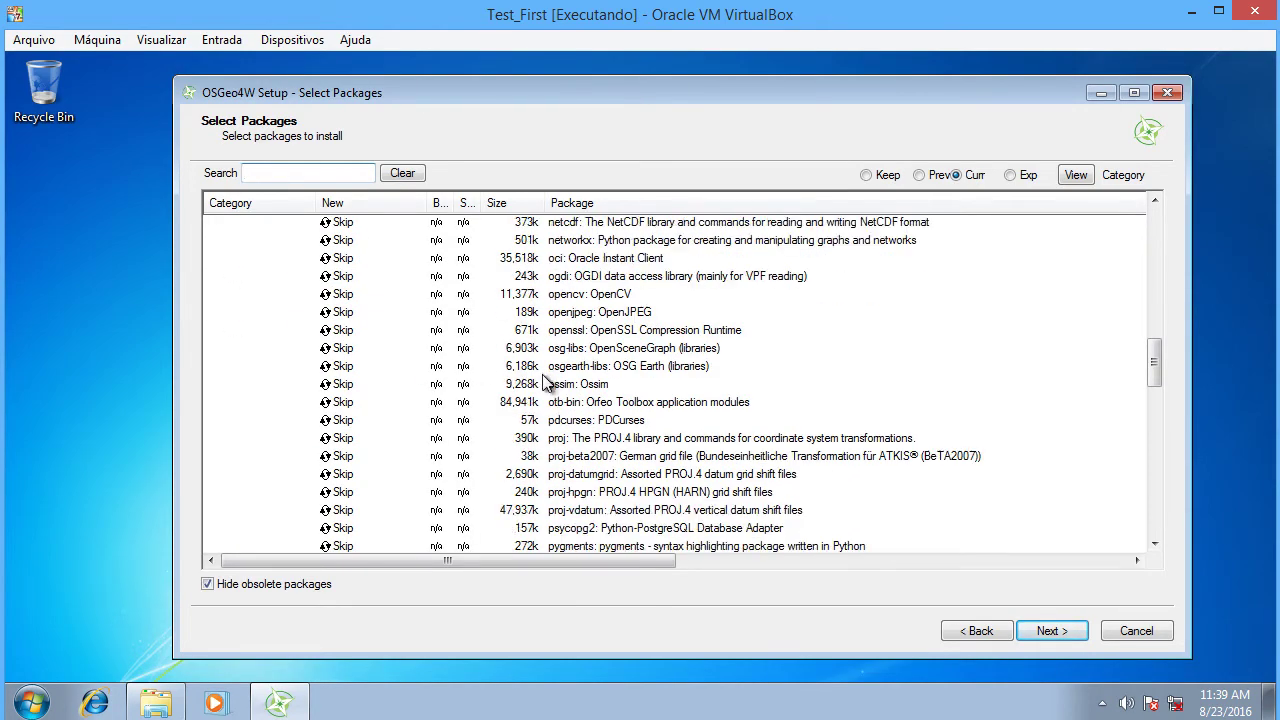
scroll(548, 385, "down", 4)
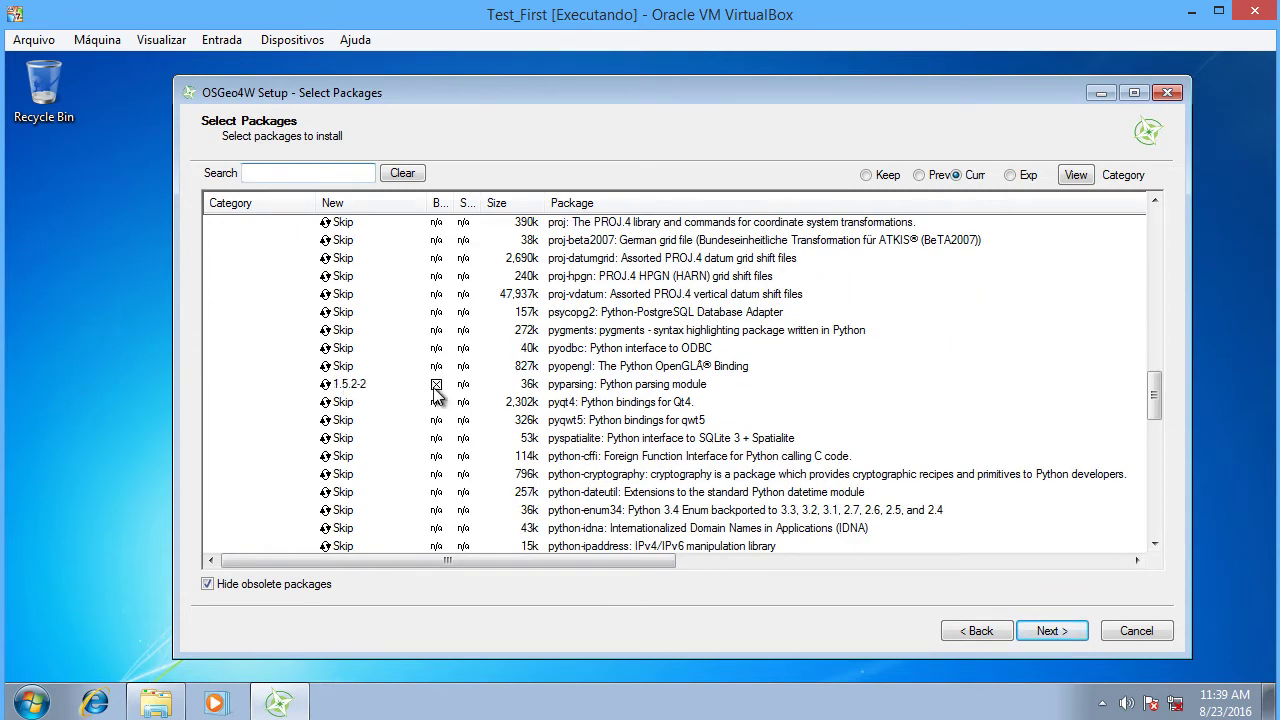
scroll(577, 401, "down", 4)
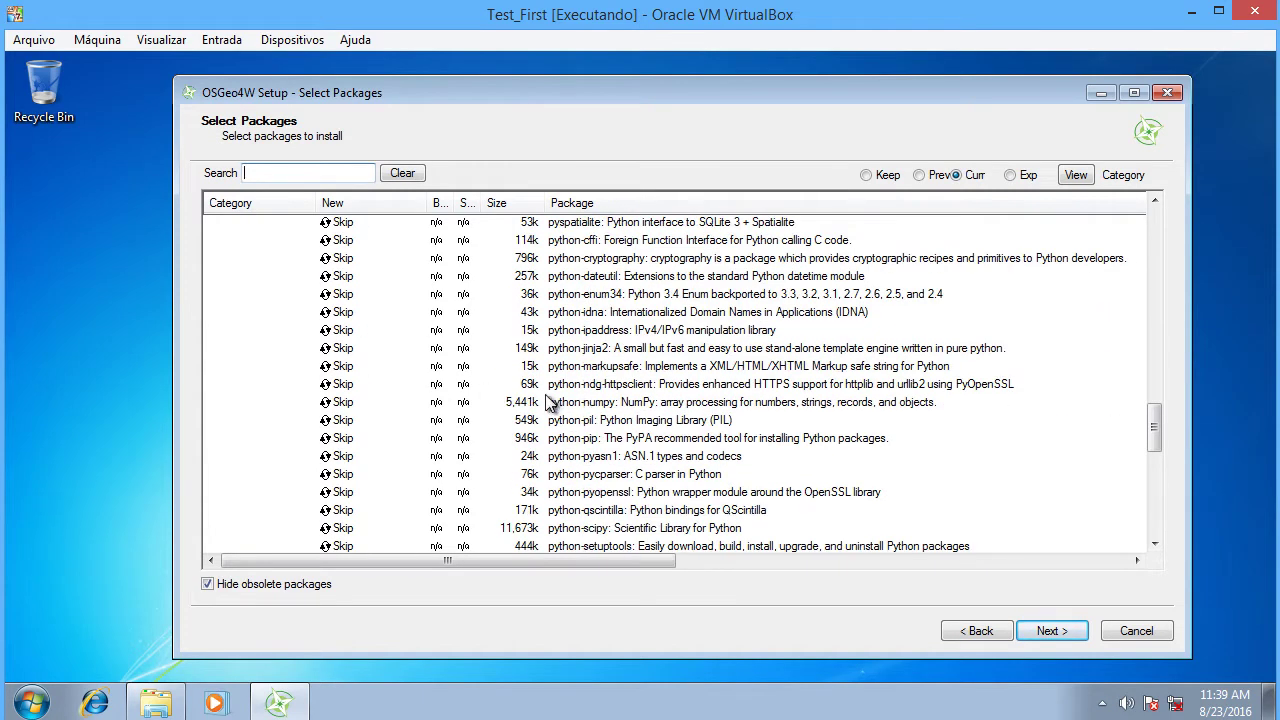
left_click(338, 402)
- Mark qgis-ltr-common, qgis-ltr-grass-plugin, qgis-ltr-grass-plugin-common and qgis-ltr-grass-plugin7 for installation and continue to the dependency check
scroll(590, 418, "down", 8)
scroll(598, 418, "up", 1)
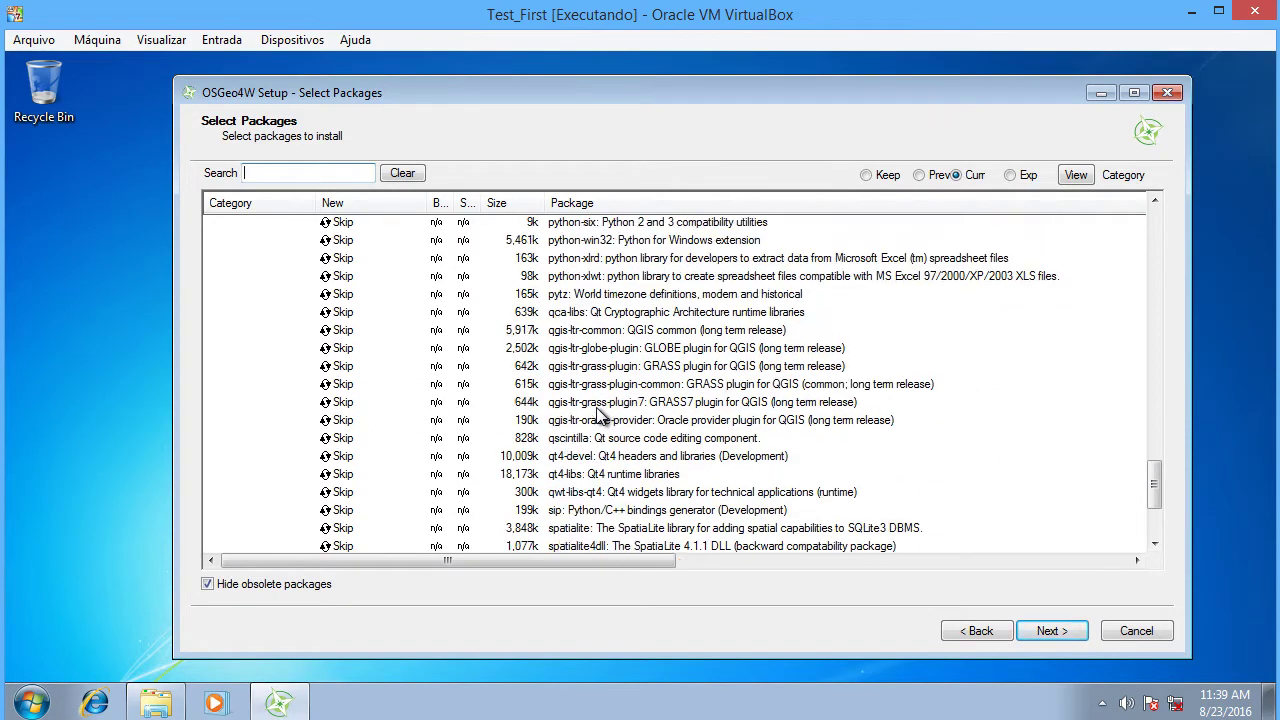
left_click(339, 333)
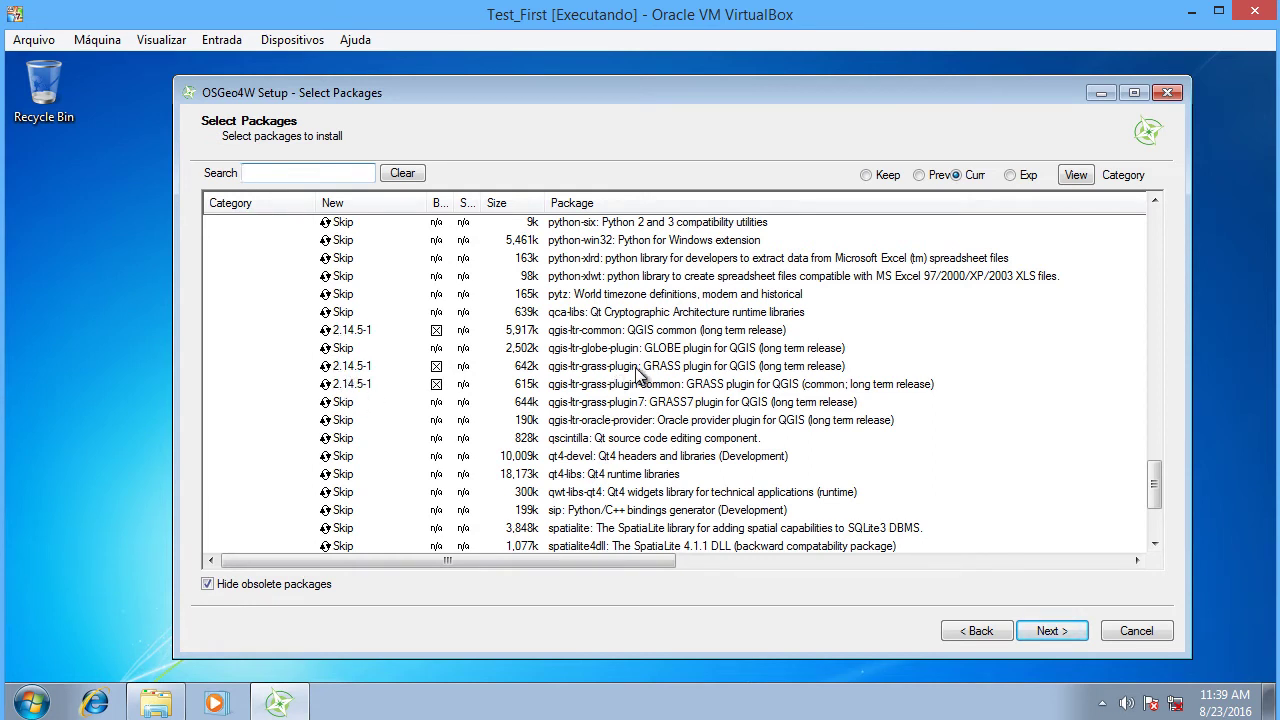
left_click(342, 403)
scroll(690, 390, "down", 3)
left_click(1048, 631)
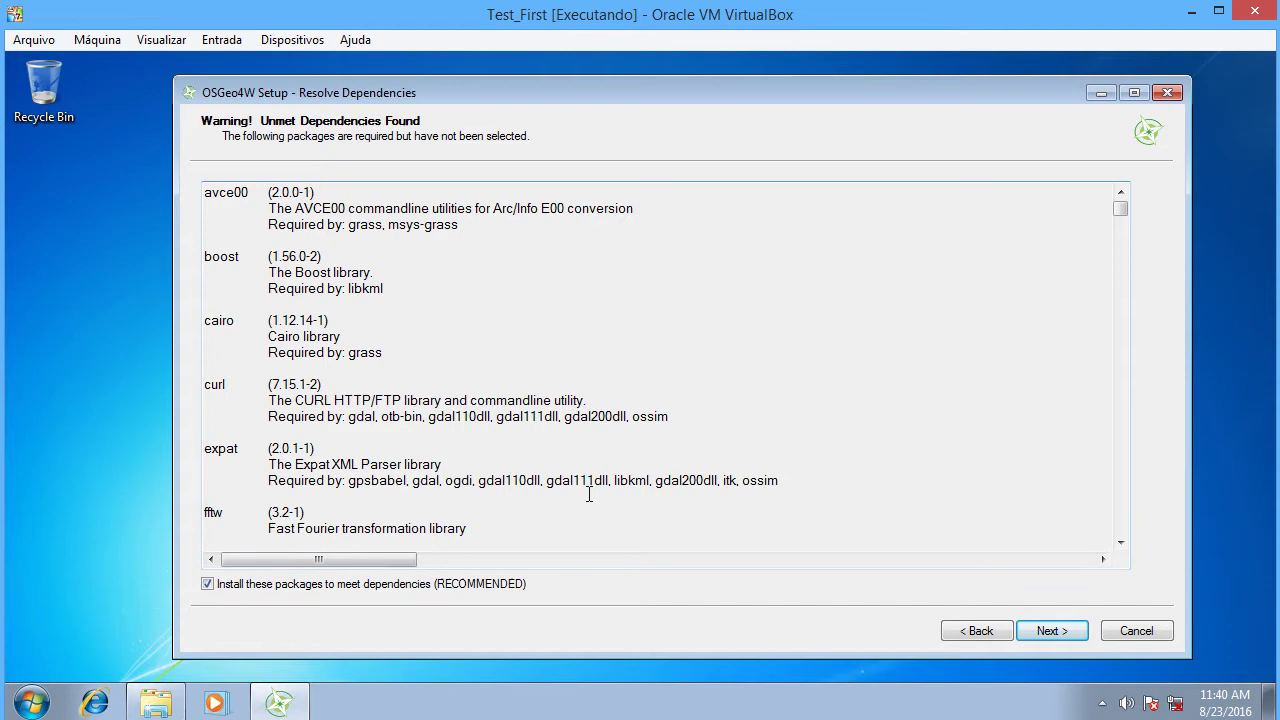
- Accept the recommended dependencies, agree to the gdal-ecw, gdal-mrsid, oci and szip license terms, and start the installation
left_click(1024, 638)
left_click(304, 571)
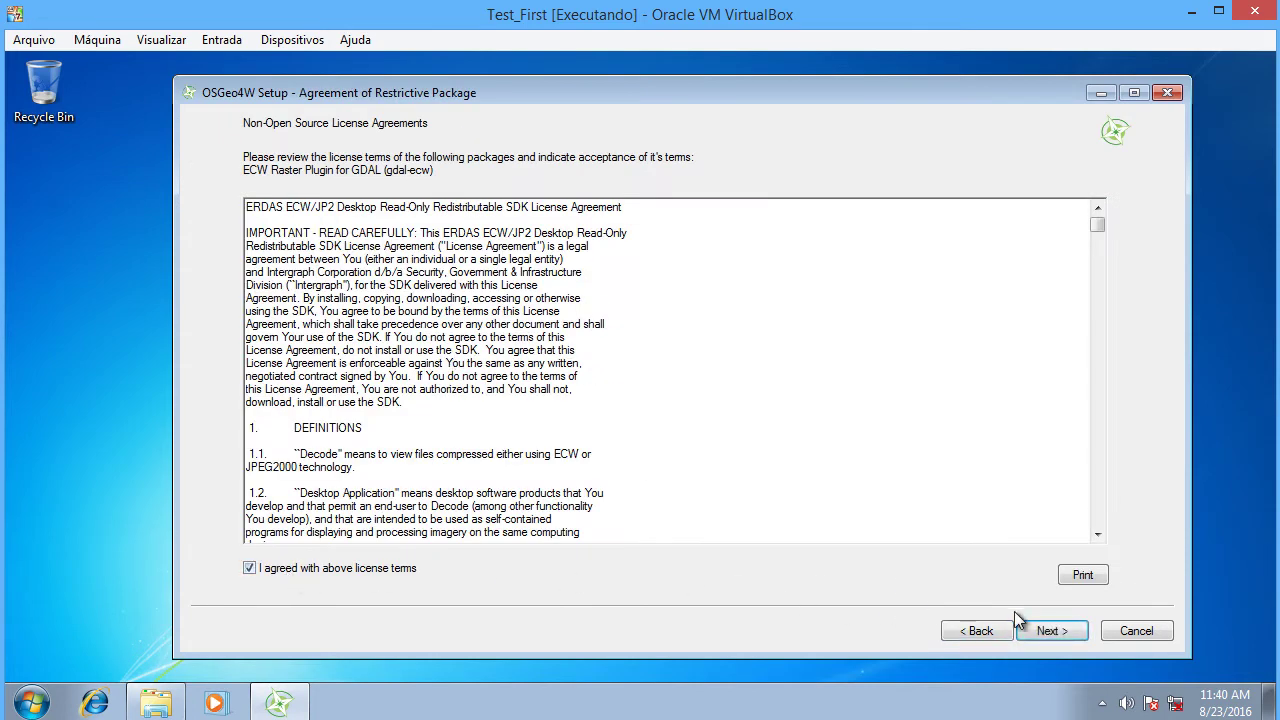
left_click(1020, 631)
left_click(368, 570)
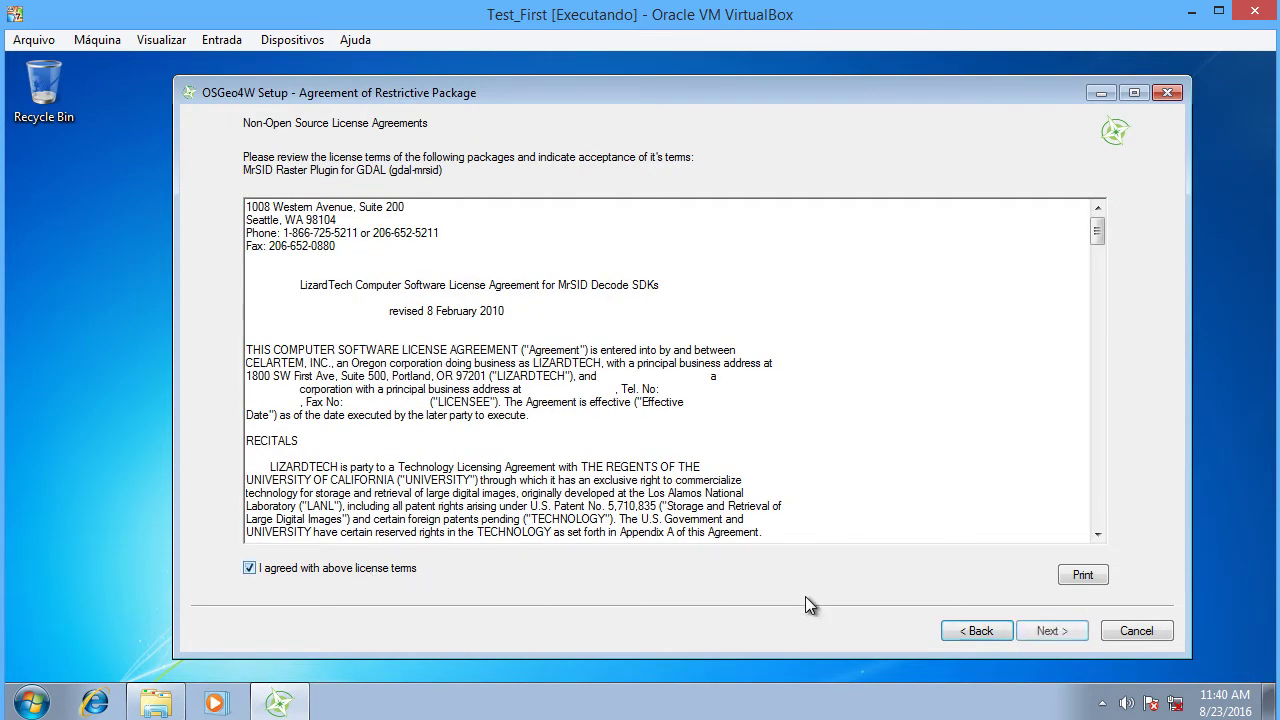
left_click(1048, 628)
left_click(308, 570)
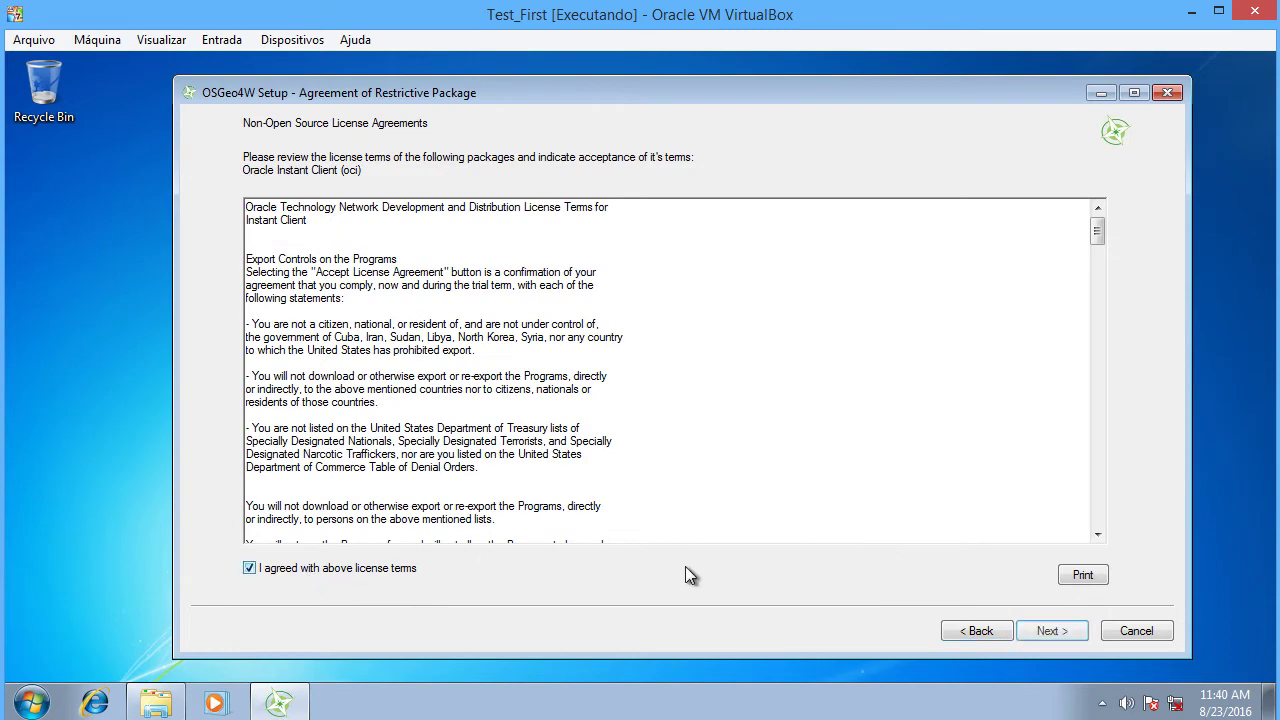
left_click(1046, 628)
left_click(400, 568)
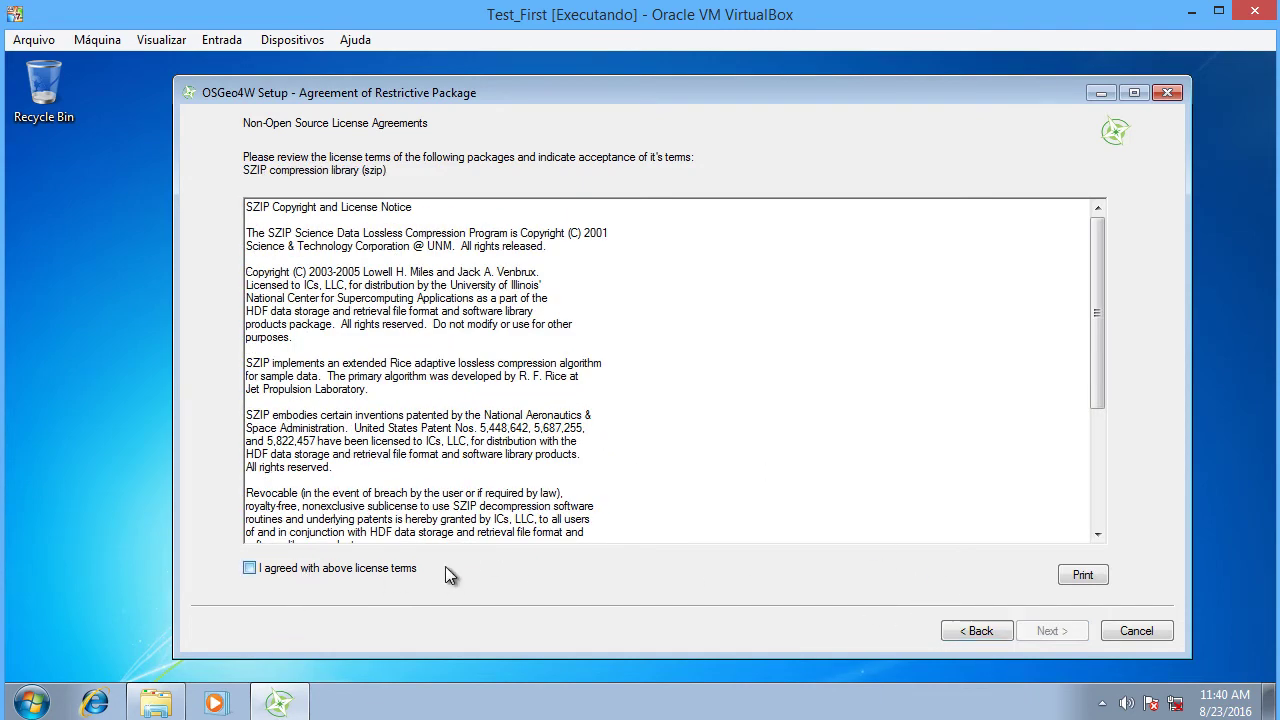
left_click(1037, 631)
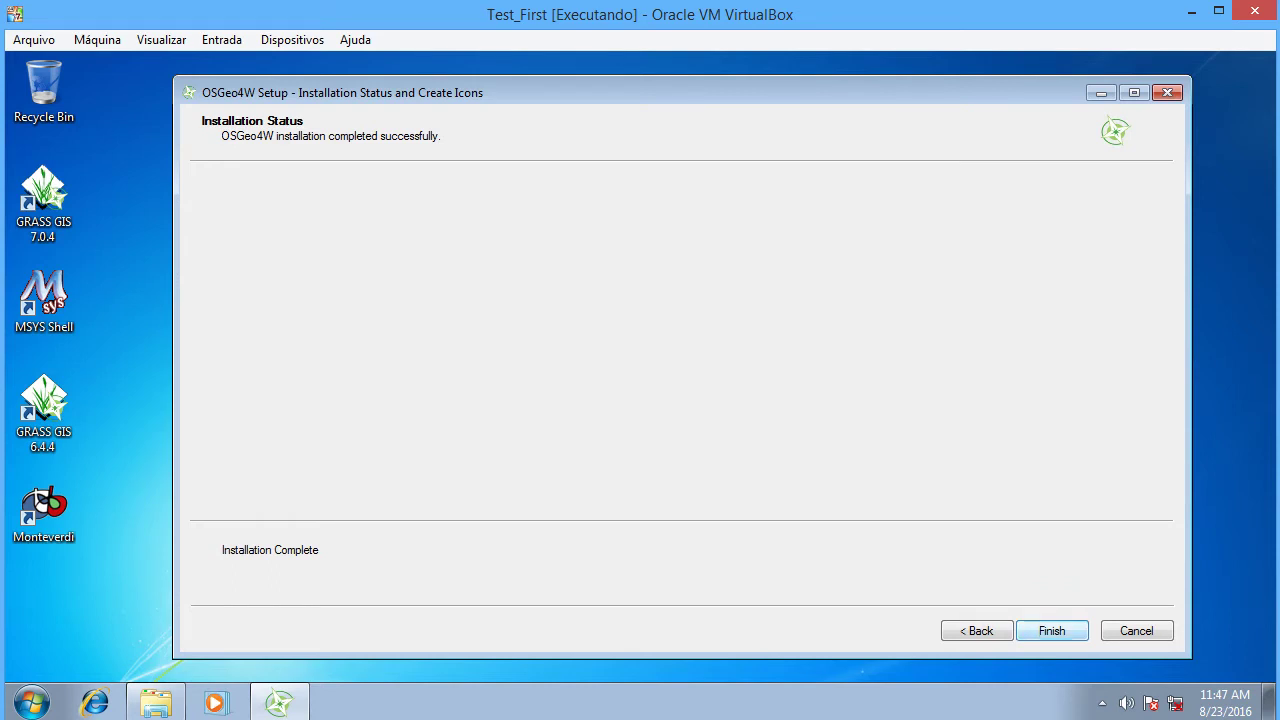
- Finish the OSGeo4W setup and check the contents of the OSGeo4W desktop folder
key("Return")
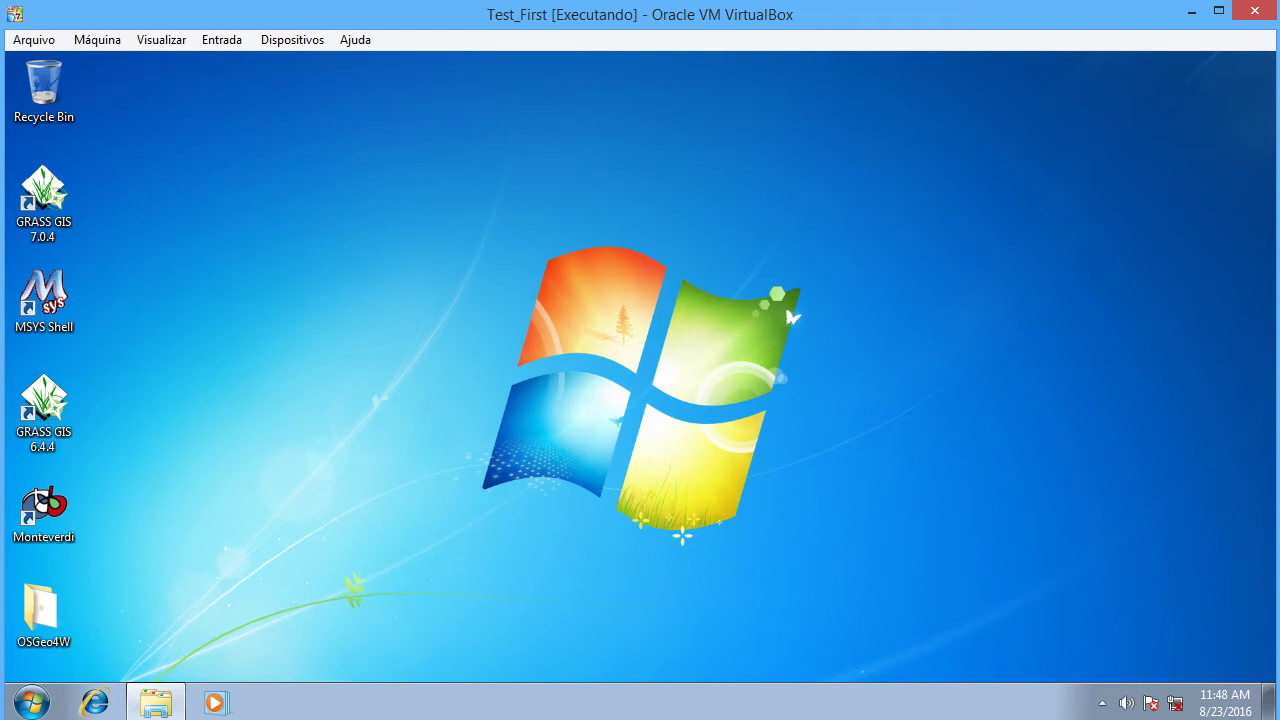
double_click(43, 614)
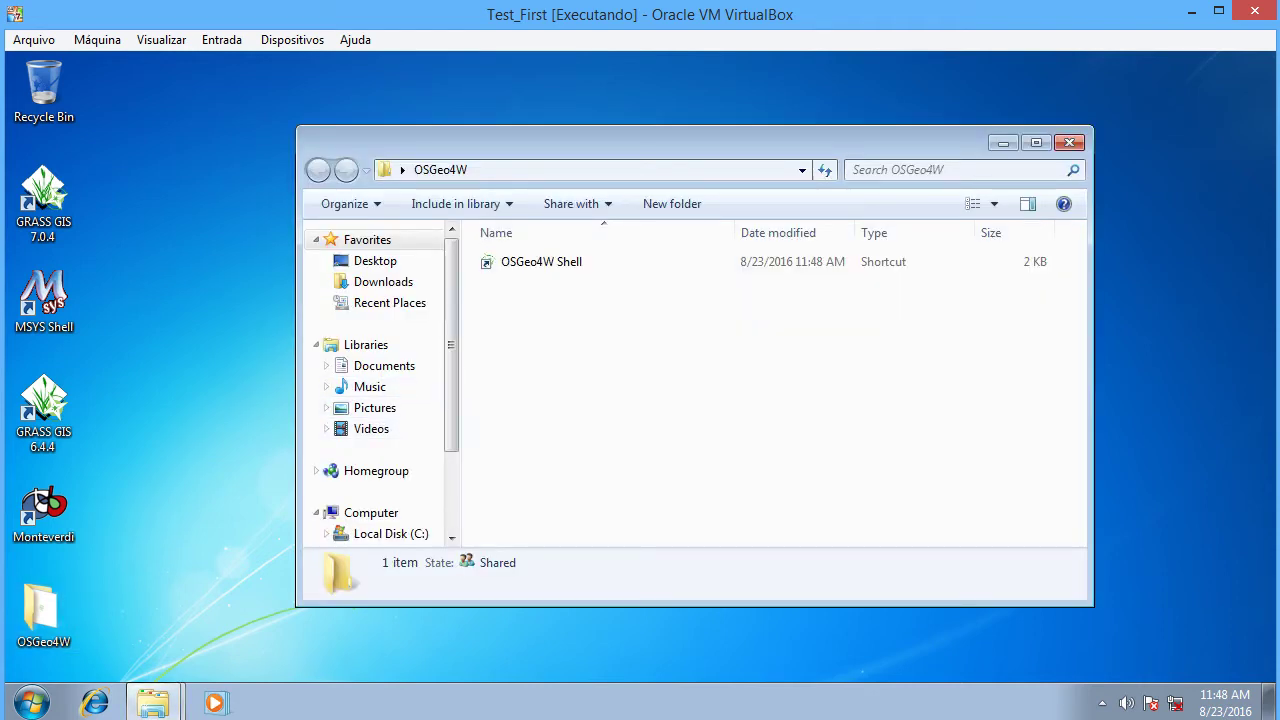
left_click(1069, 142)
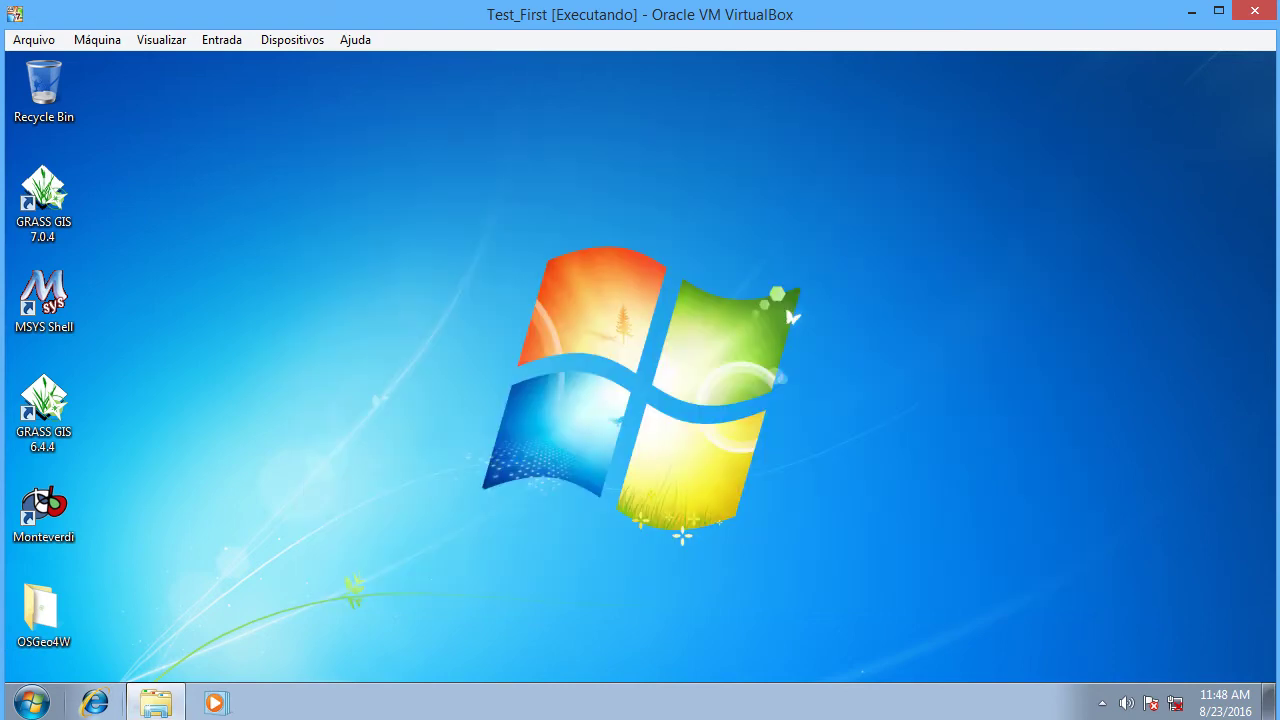
- Launch QGIS Desktop 2.14.5 from the OSGeo4W program group and dismiss the startup tips
left_click(31, 702)
left_click(66, 612)
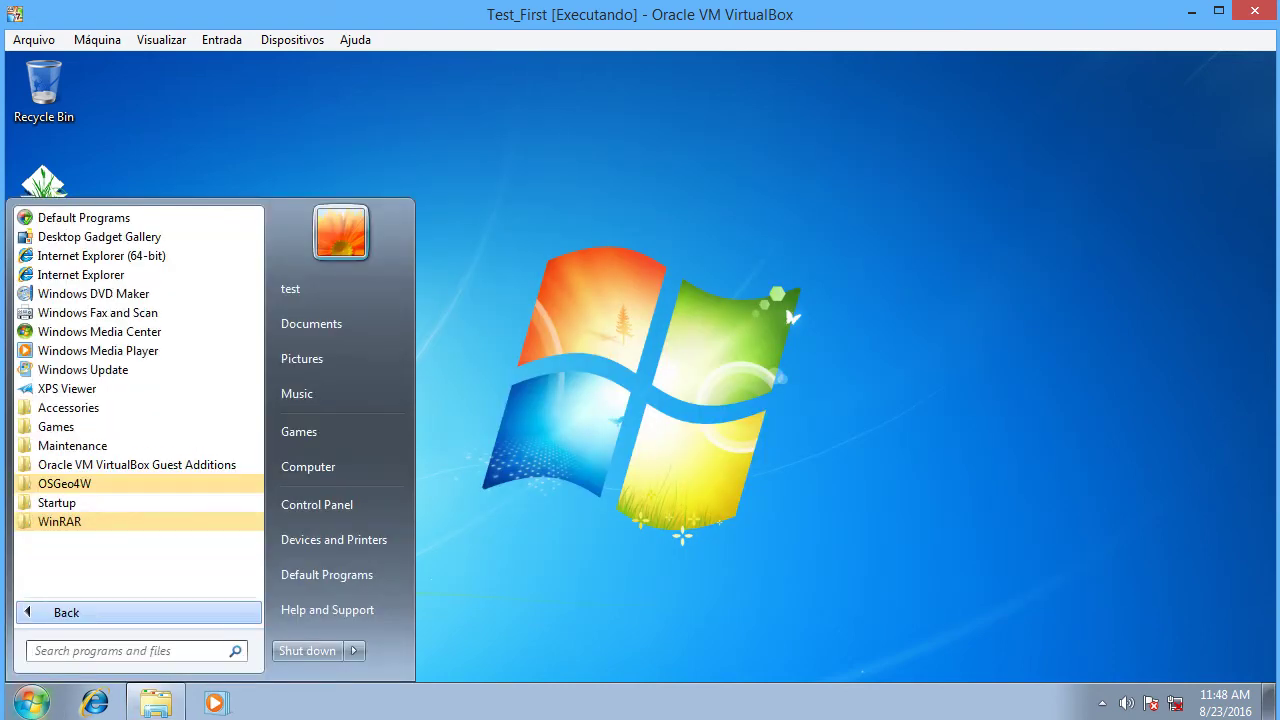
left_click(64, 483)
scroll(165, 436, "down", 1)
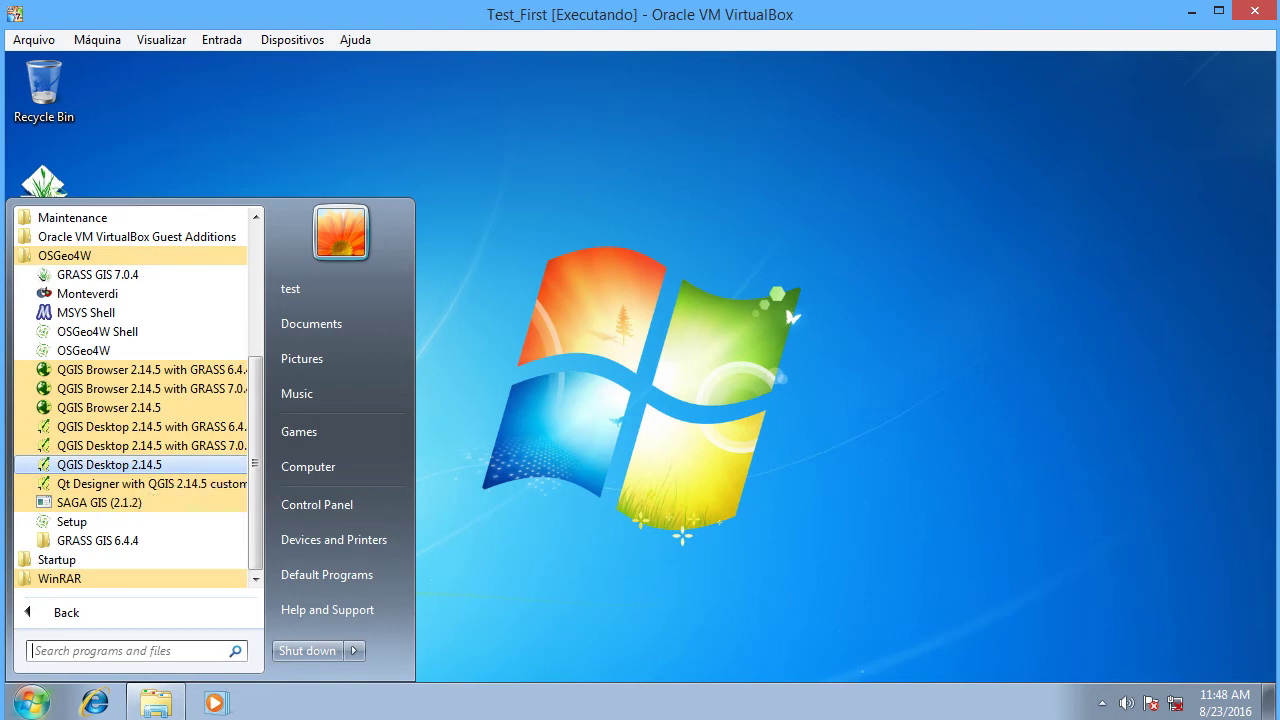
left_click(109, 464)
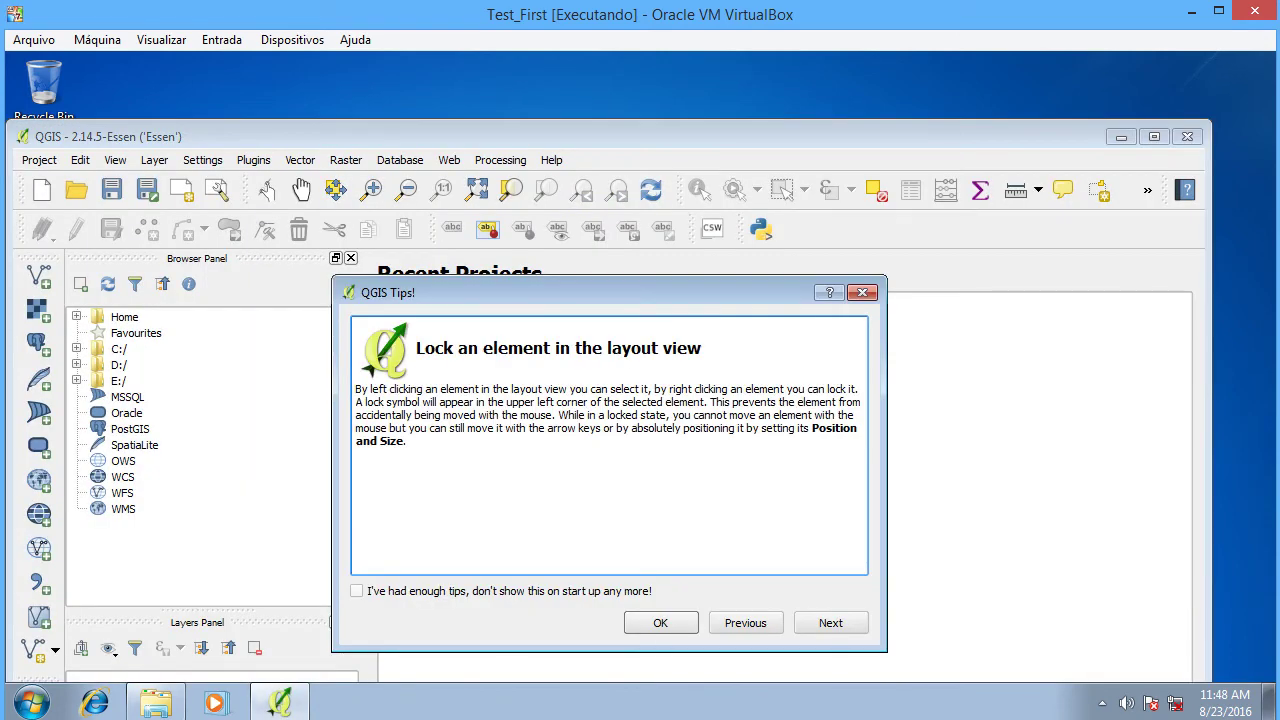
left_click(398, 514)
key("Return")
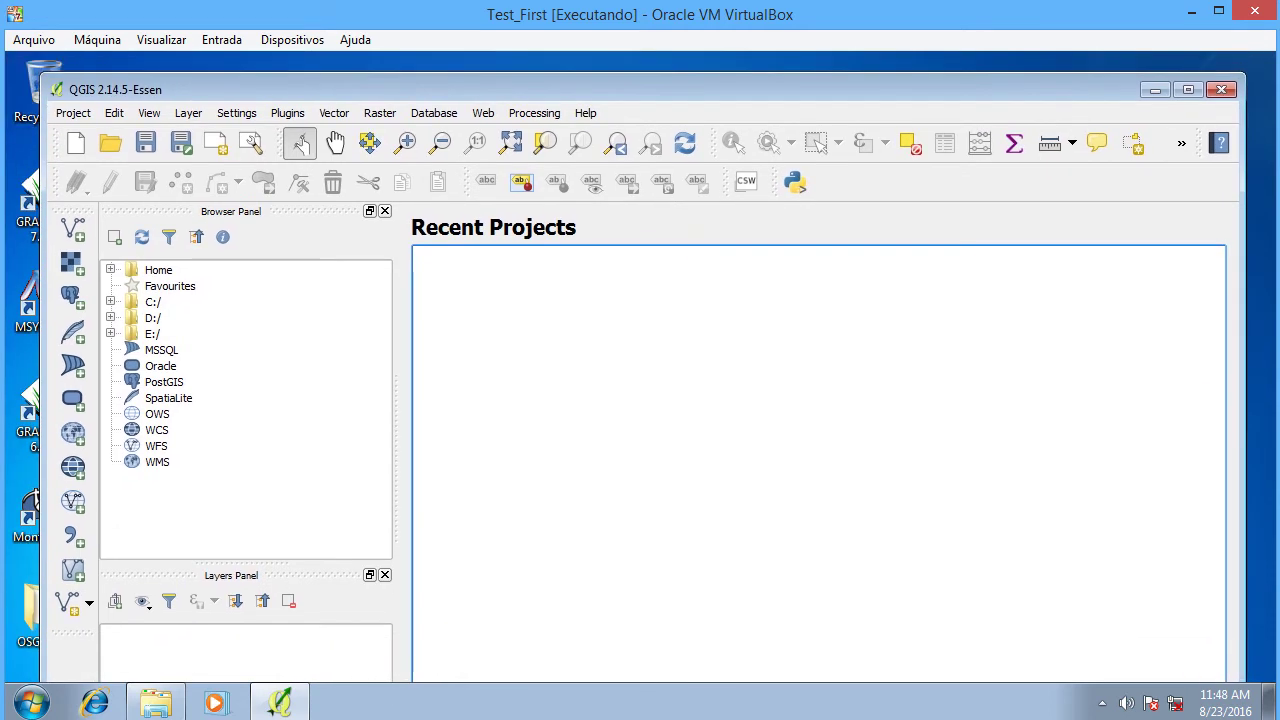
- Reposition and fit the QGIS window on the desktop, close the Browser Panel and narrow the Layers Panel
left_click_drag(42, 74, 156, 124)
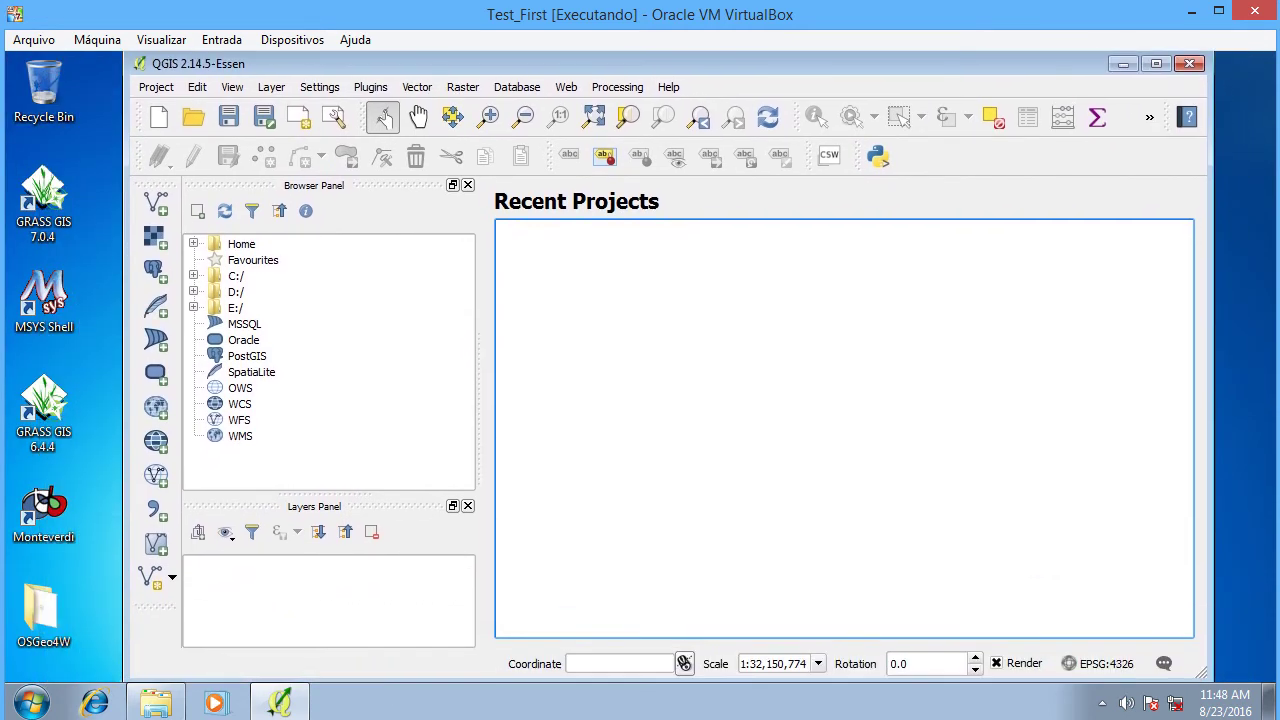
left_click_drag(124, 54, 177, 113)
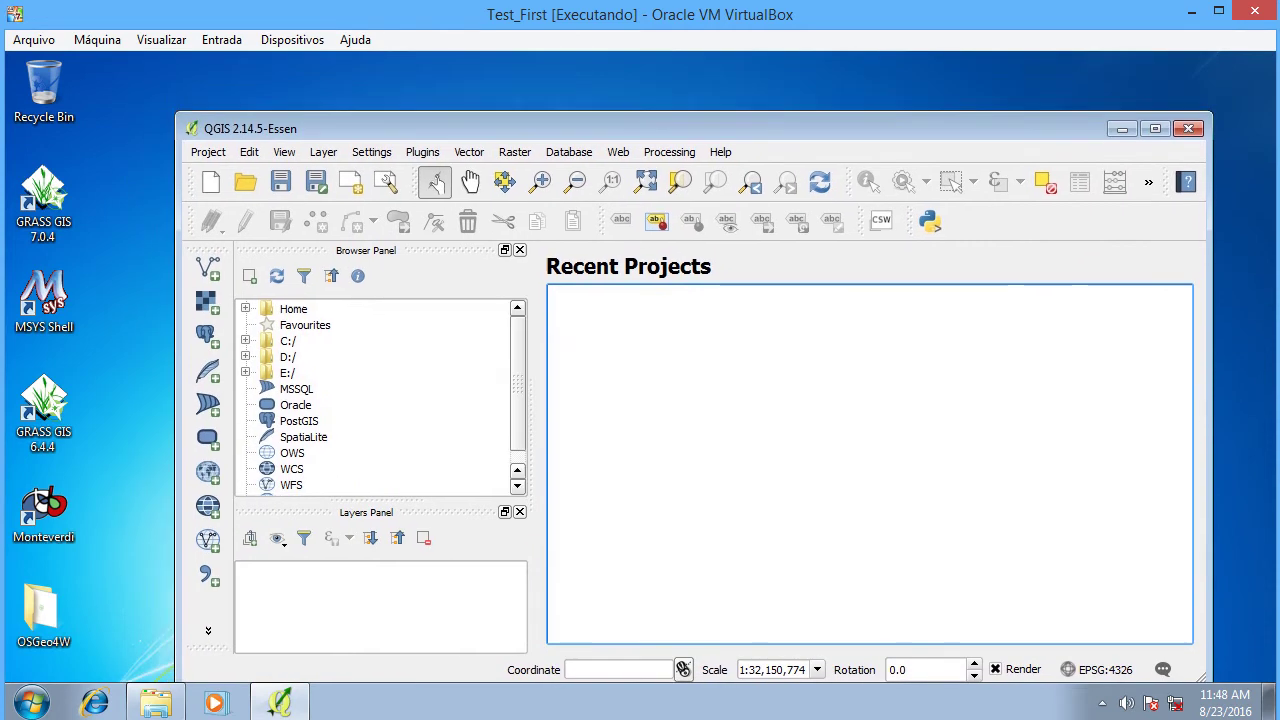
left_click_drag(640, 127, 569, 76)
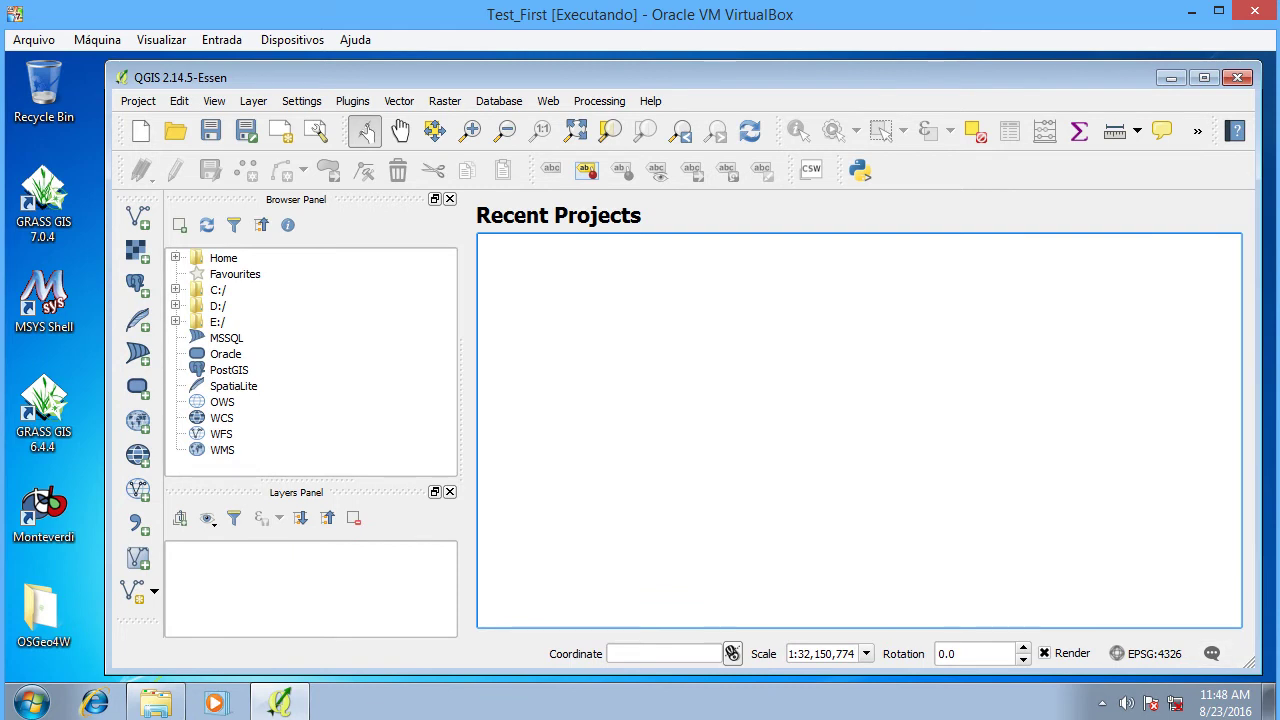
left_click(449, 198)
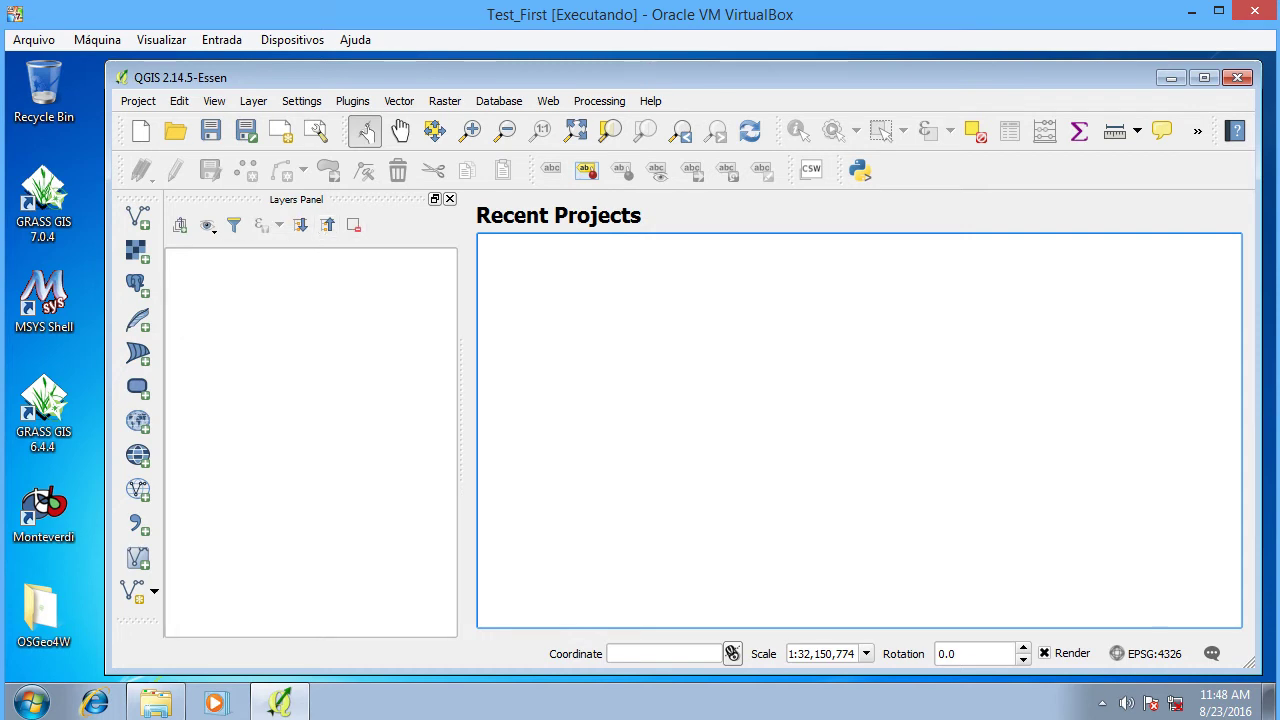
mouse_move(611, 77)
left_mouse_down()
mouse_move(586, 75)
mouse_move(604, 79)
left_mouse_up()
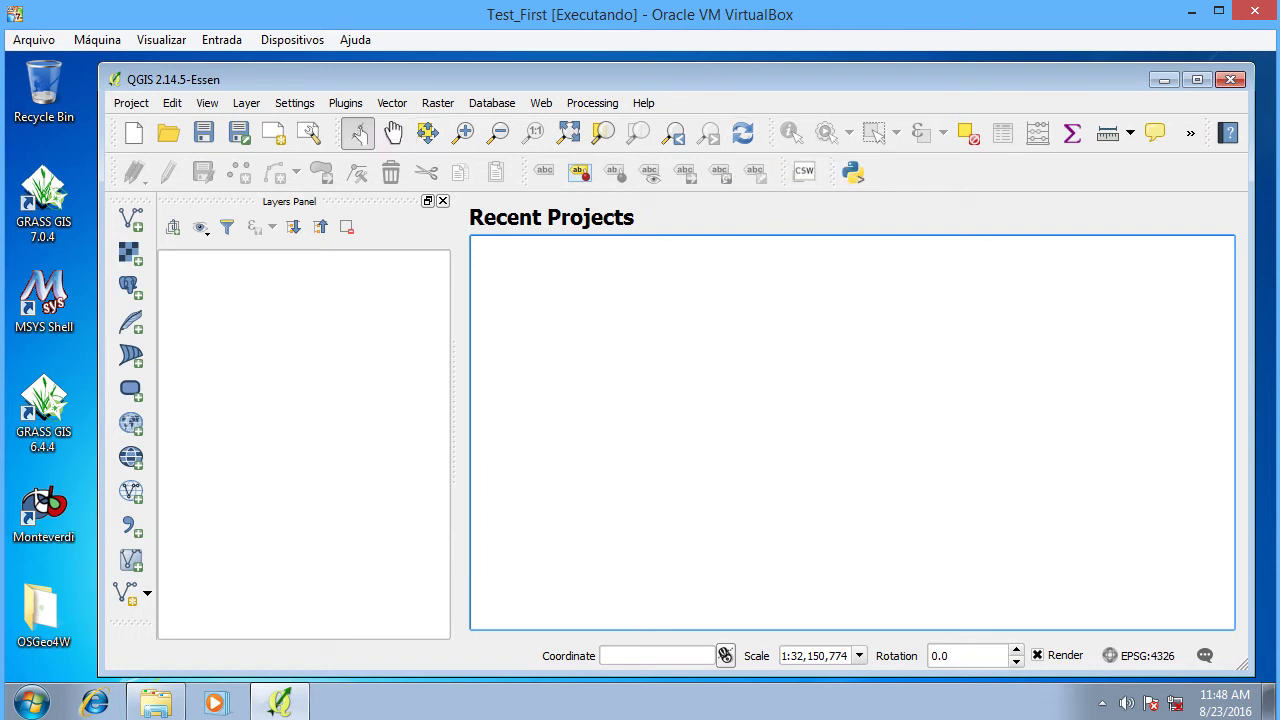
left_click_drag(455, 440, 415, 440)
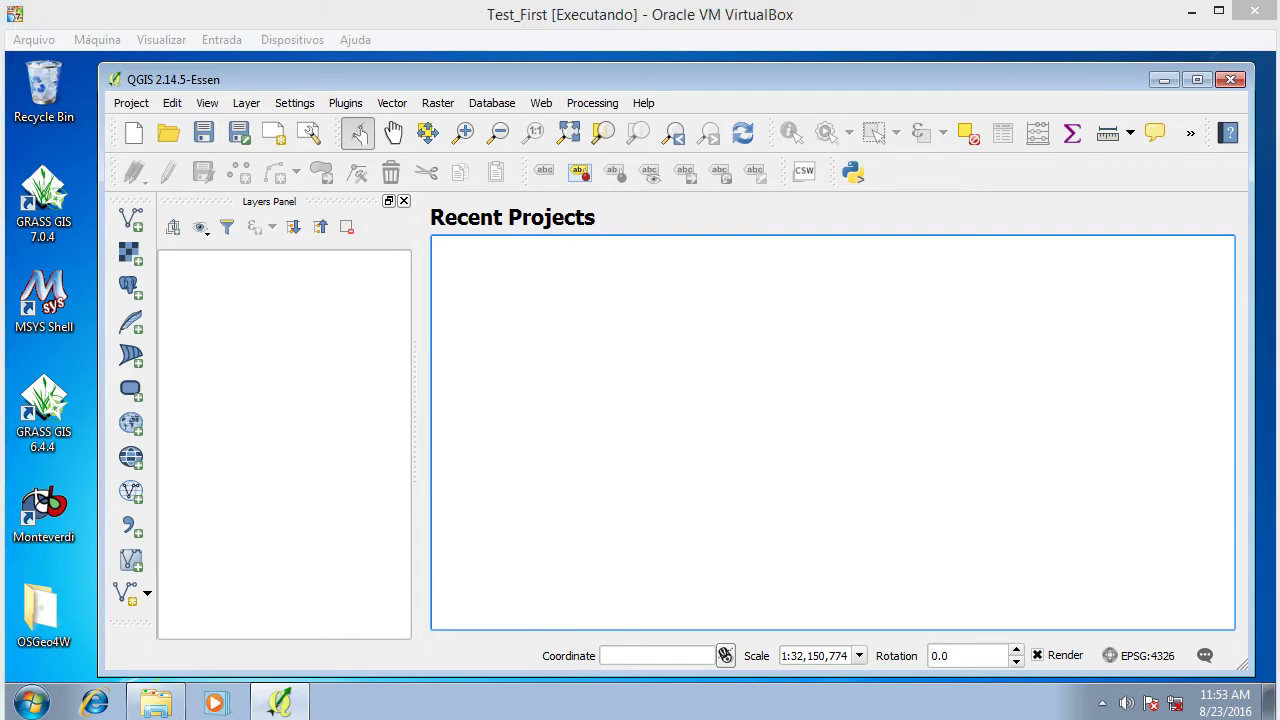
- Add arruamento_utm23s_final.shp from C:\DXF\shape_georref to the QGIS project as a layer
mouse_move(155, 703)
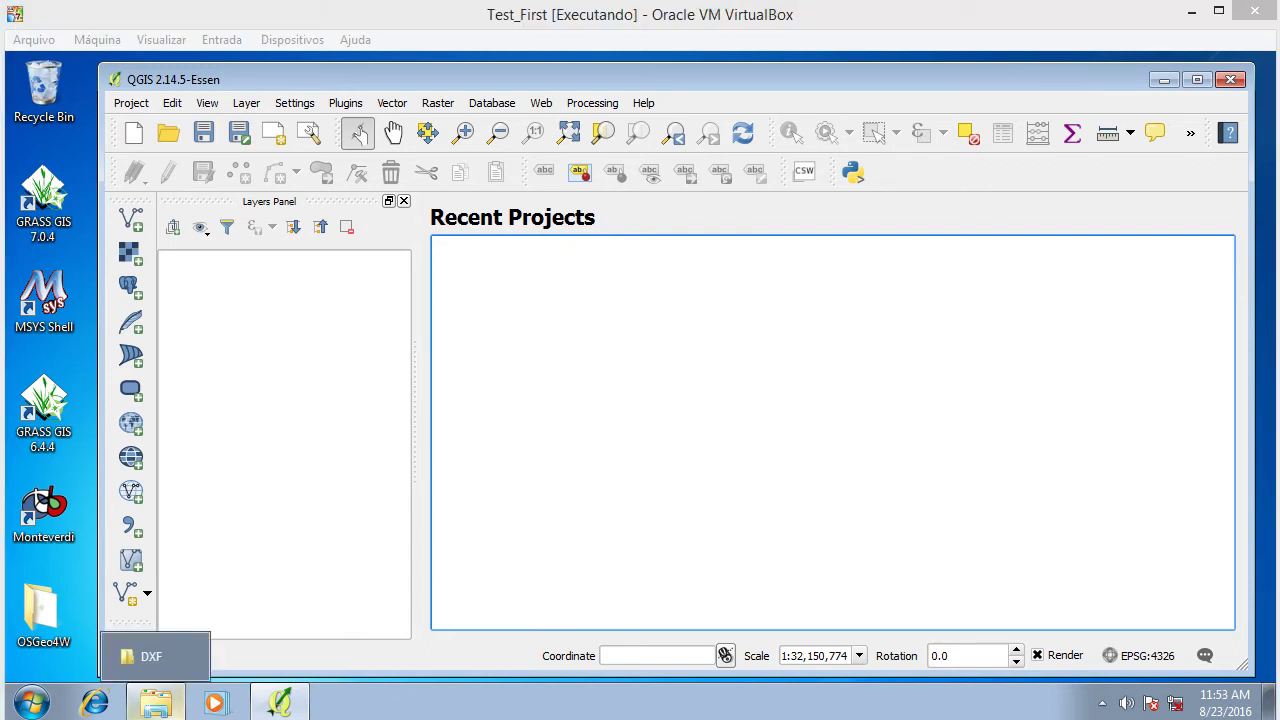
left_click(151, 656)
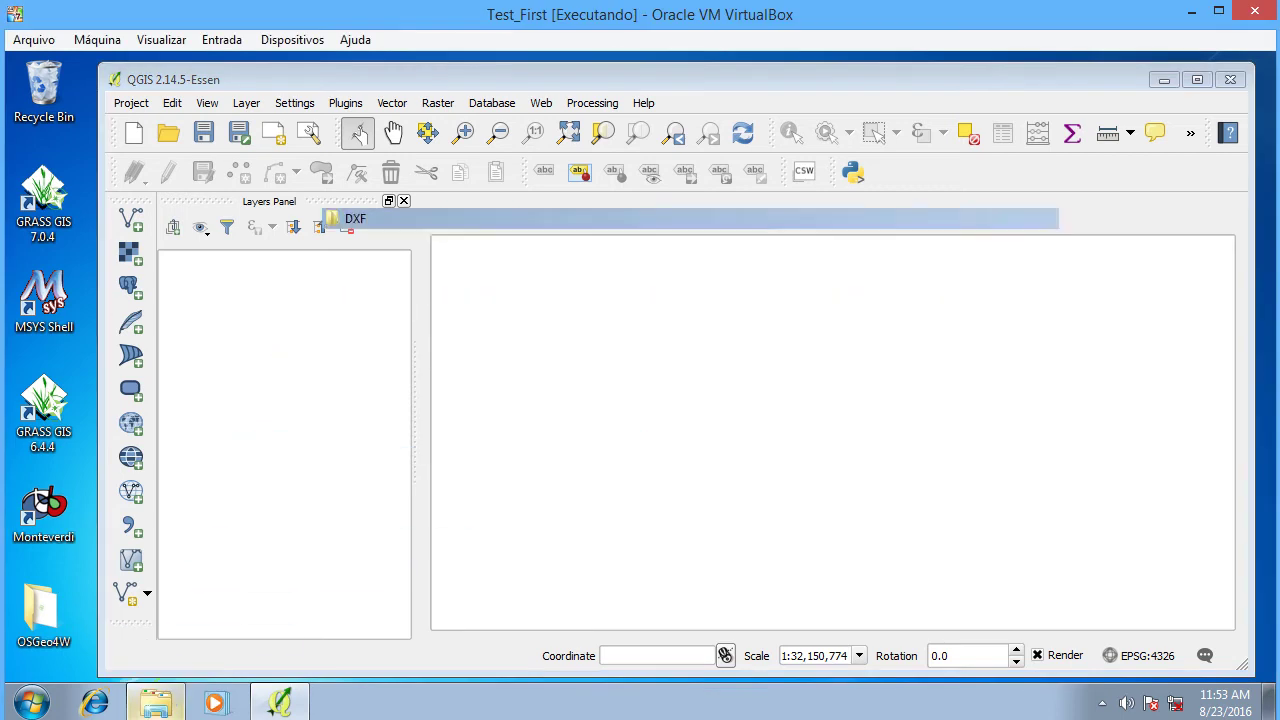
left_click(571, 345)
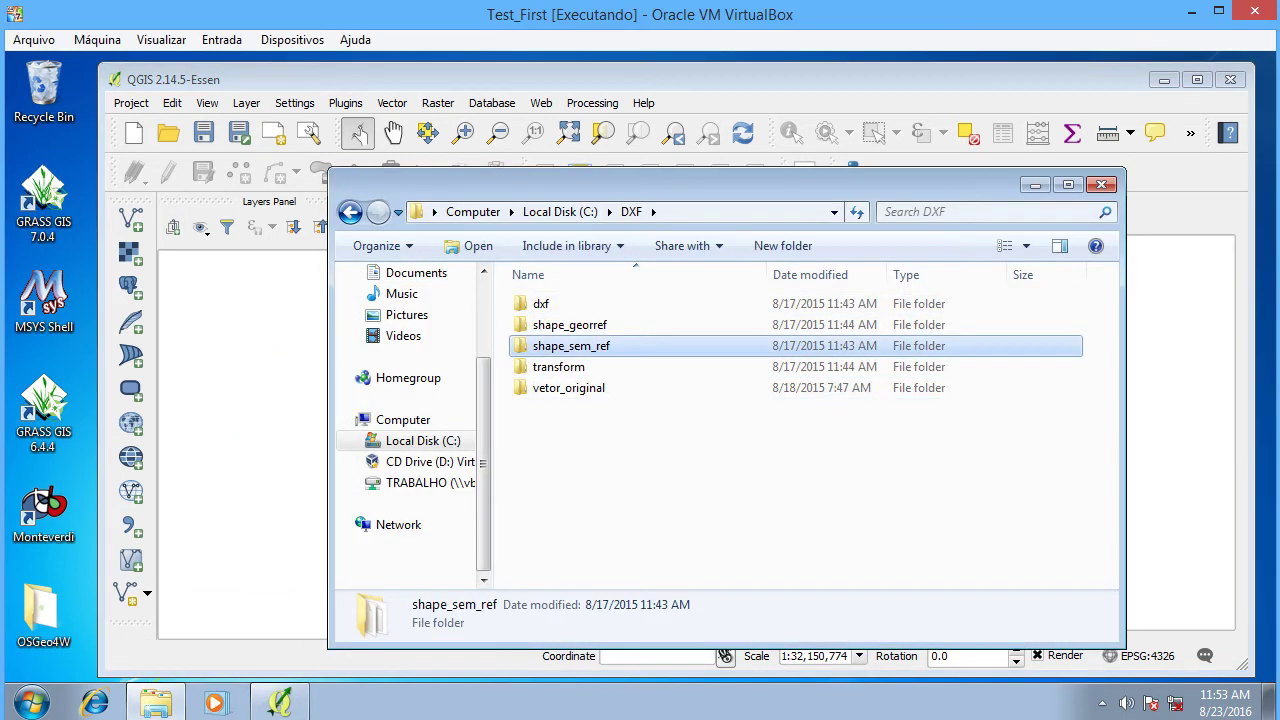
double_click(569, 324)
left_click(664, 345)
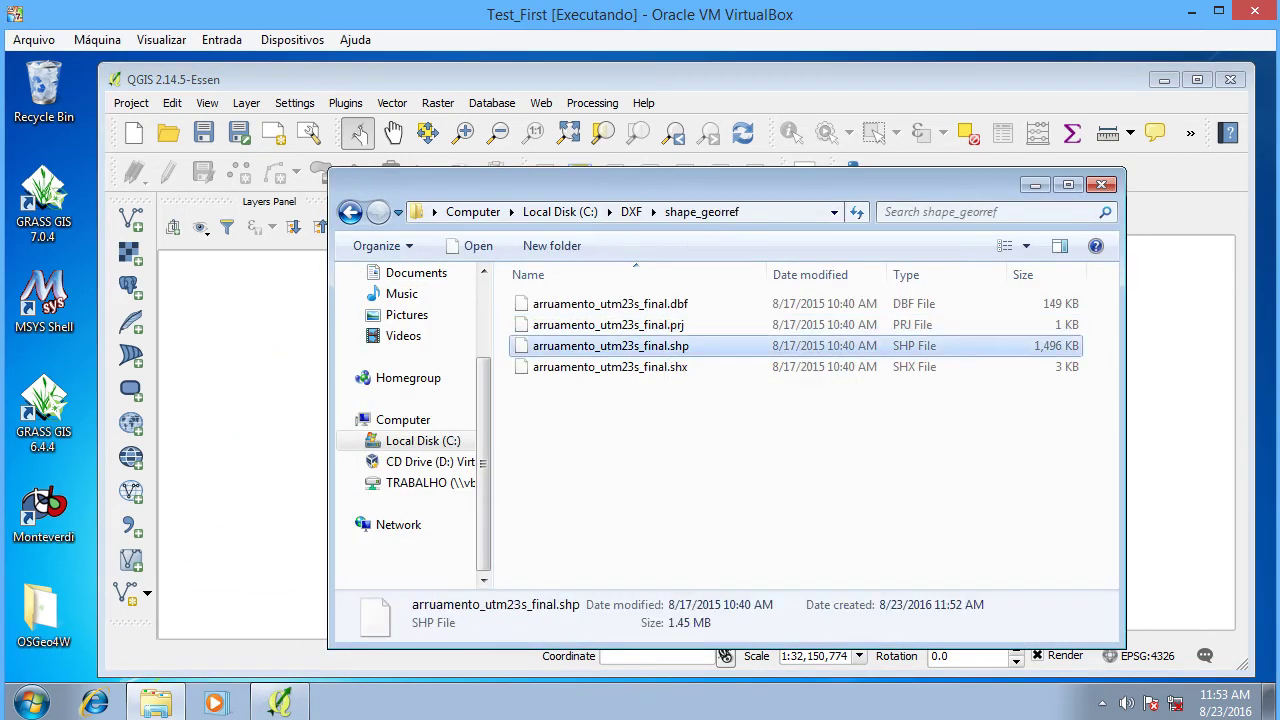
left_click_drag(610, 345, 240, 300)
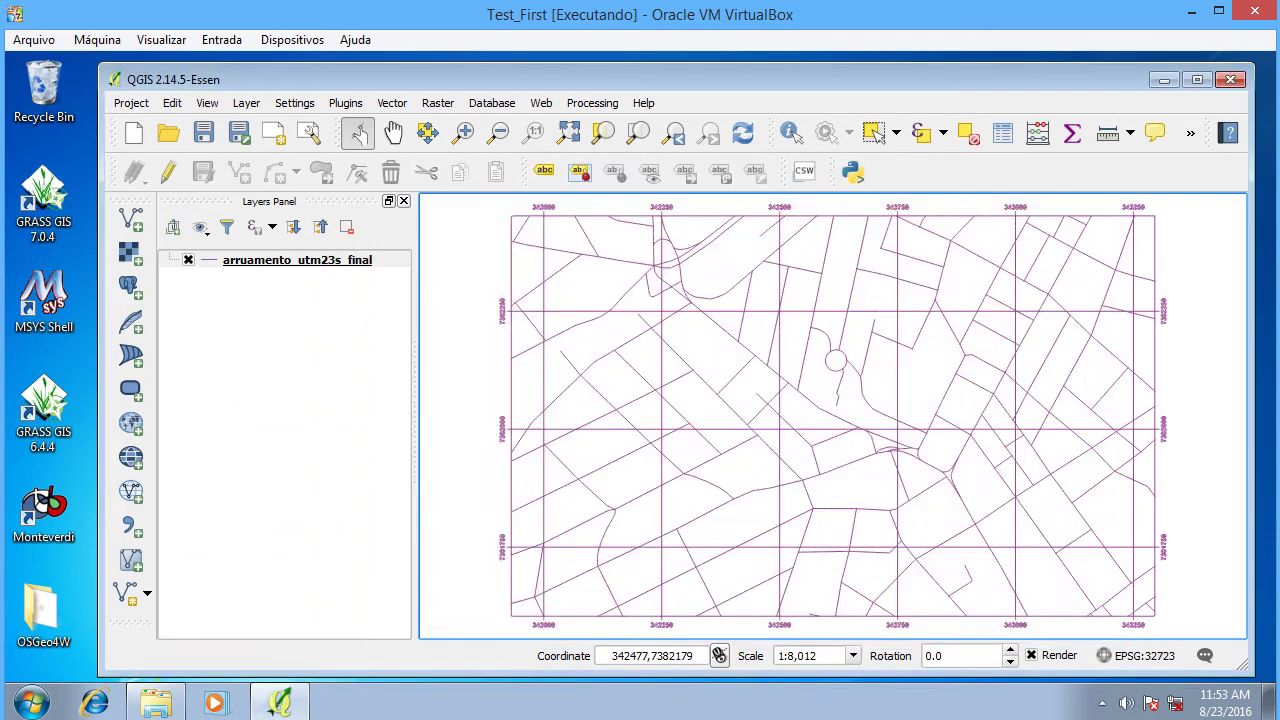
- Add dxf_arruamento_utm23s.shp from C:\DXF\shape_sem_ref to the QGIS project as a layer
left_click(155, 703)
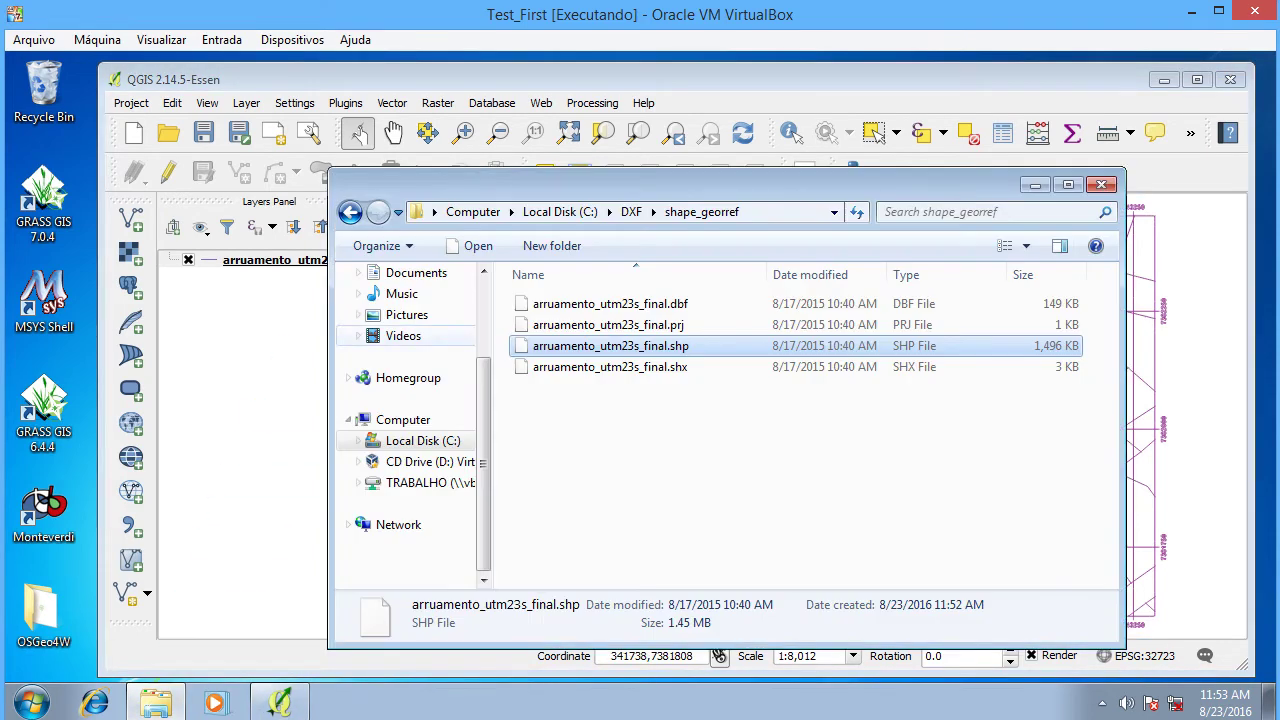
left_click(631, 212)
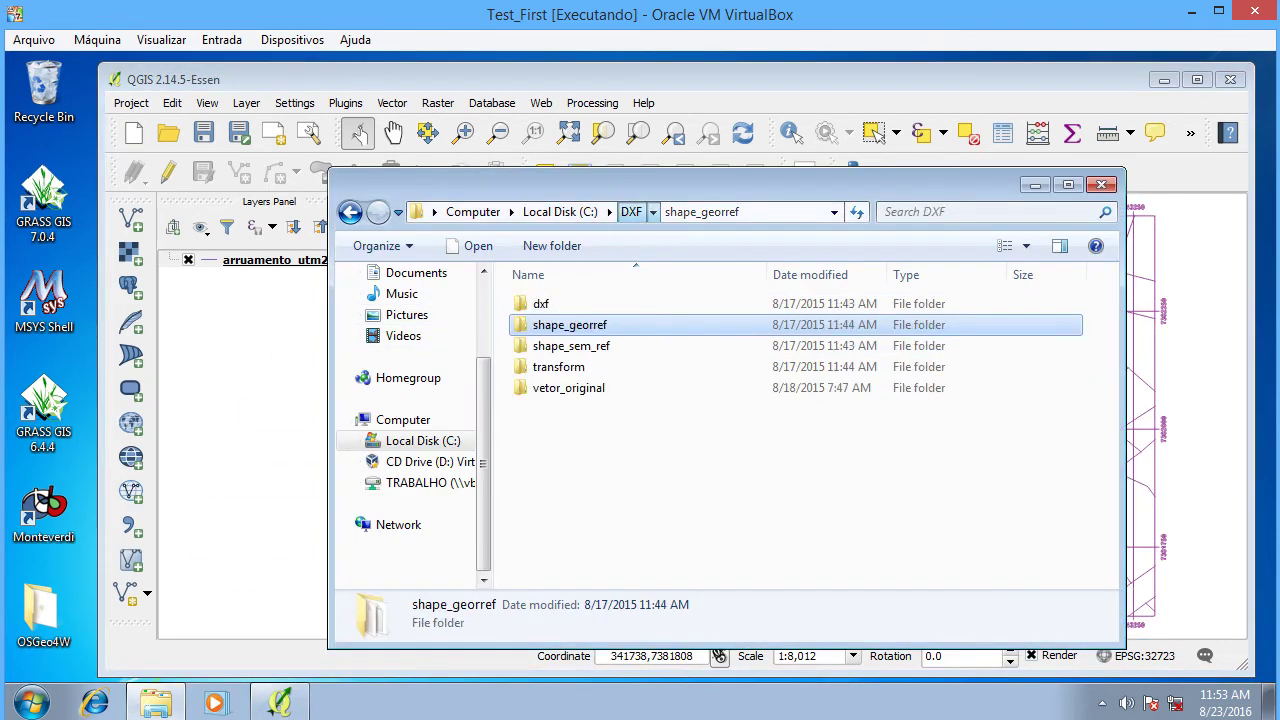
left_click(571, 345)
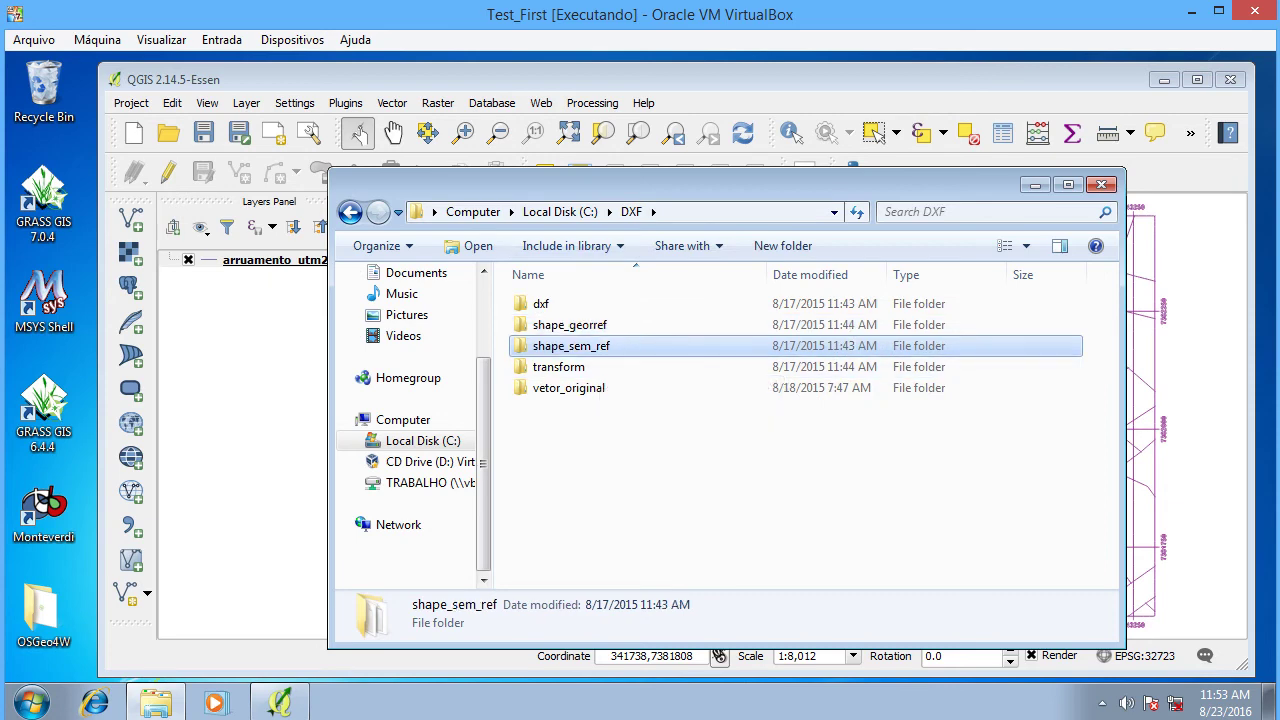
left_click(1035, 184)
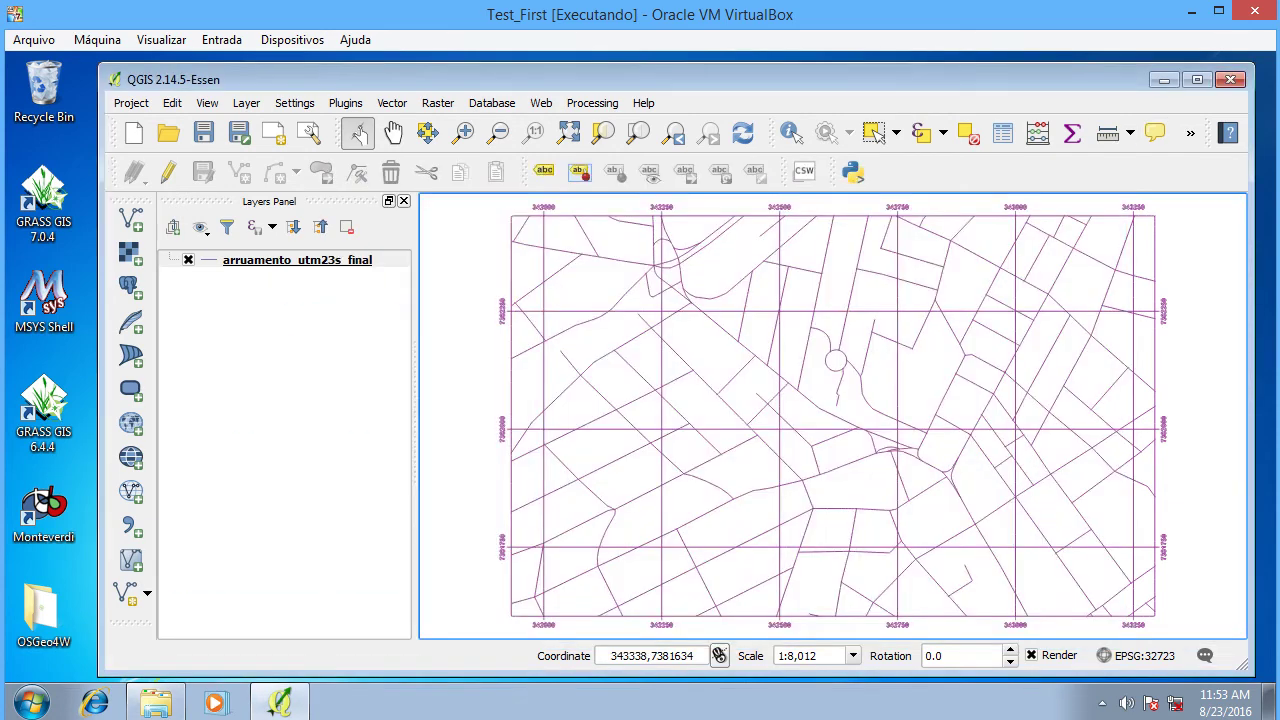
left_click(156, 703)
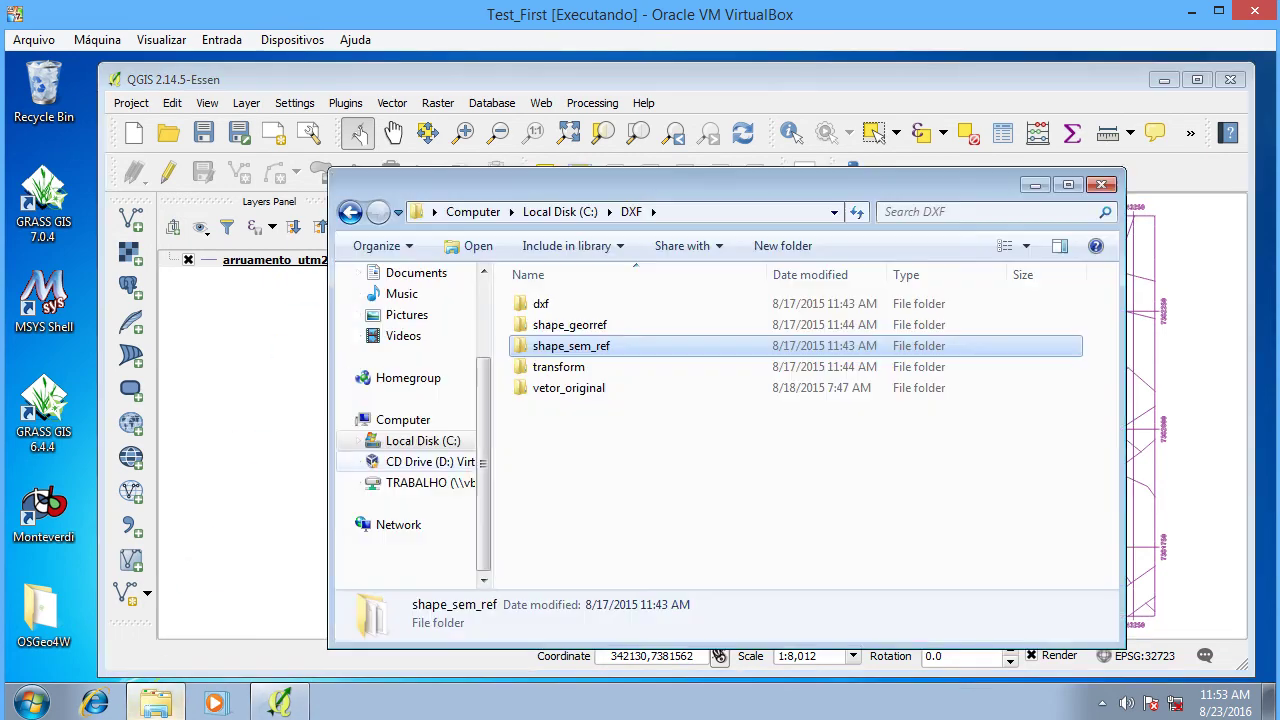
left_click(569, 324)
double_click(571, 345)
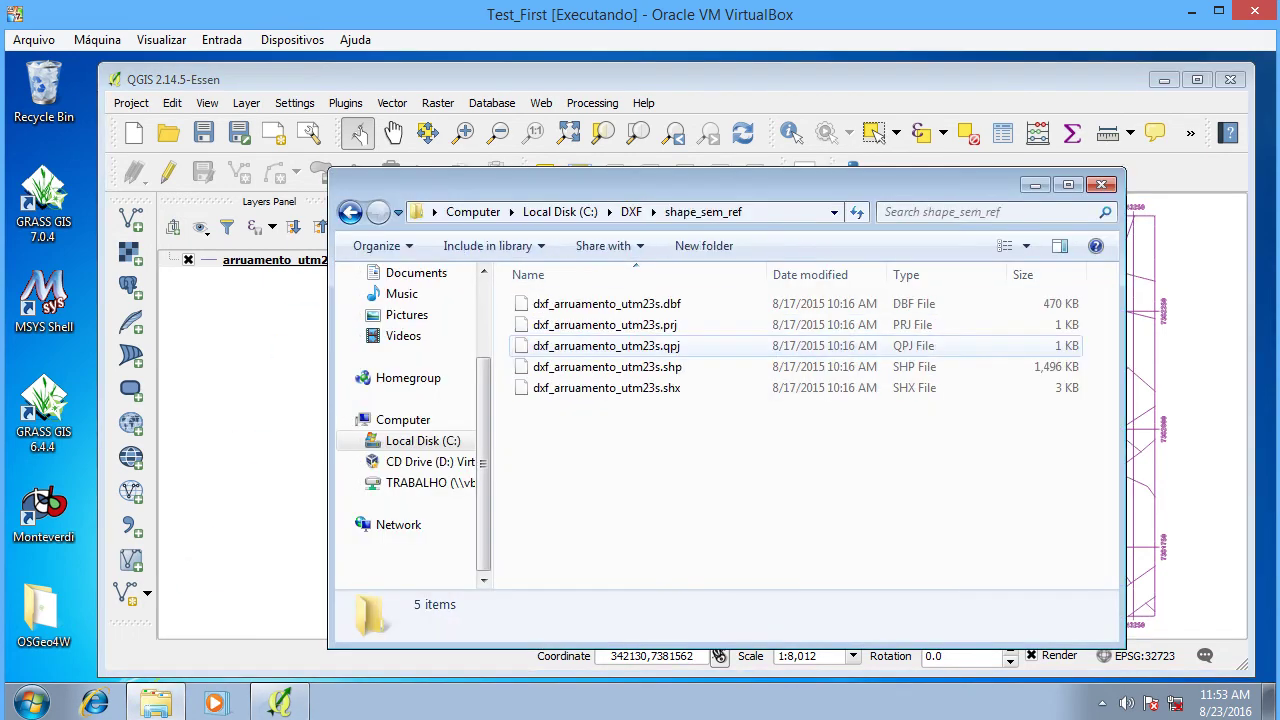
left_click(600, 345)
left_click(623, 367)
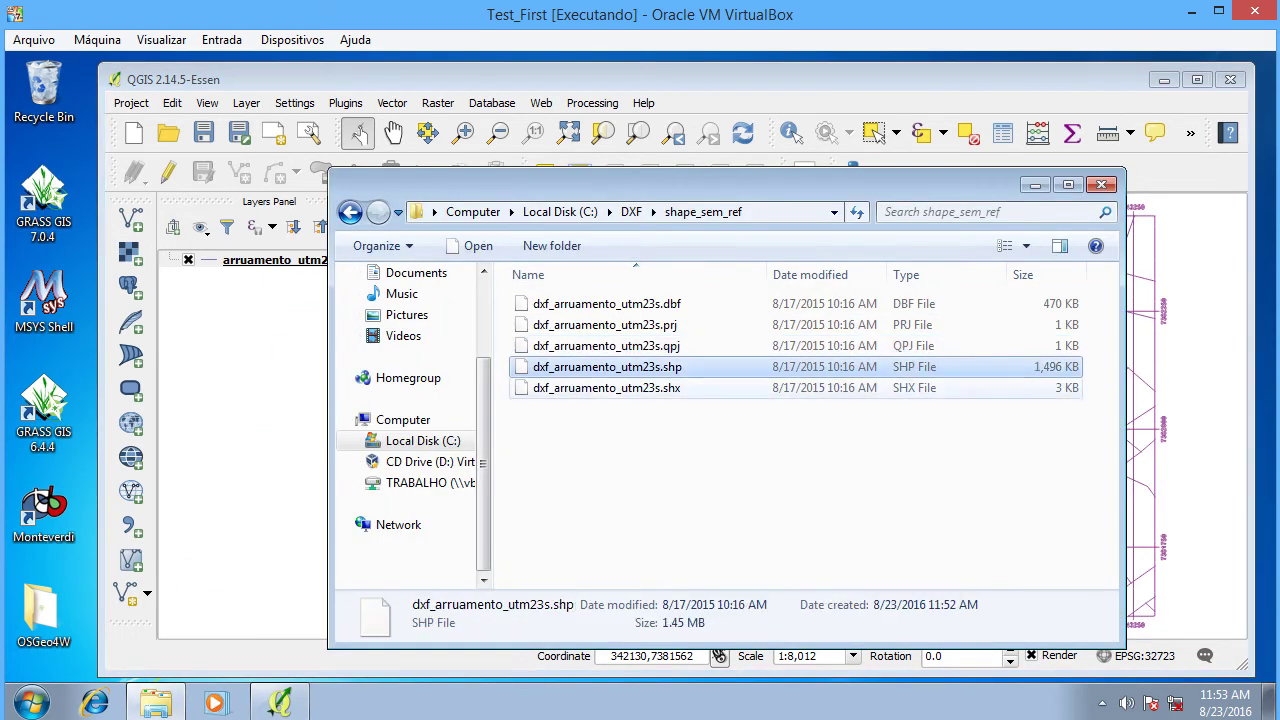
left_click_drag(623, 367, 270, 290)
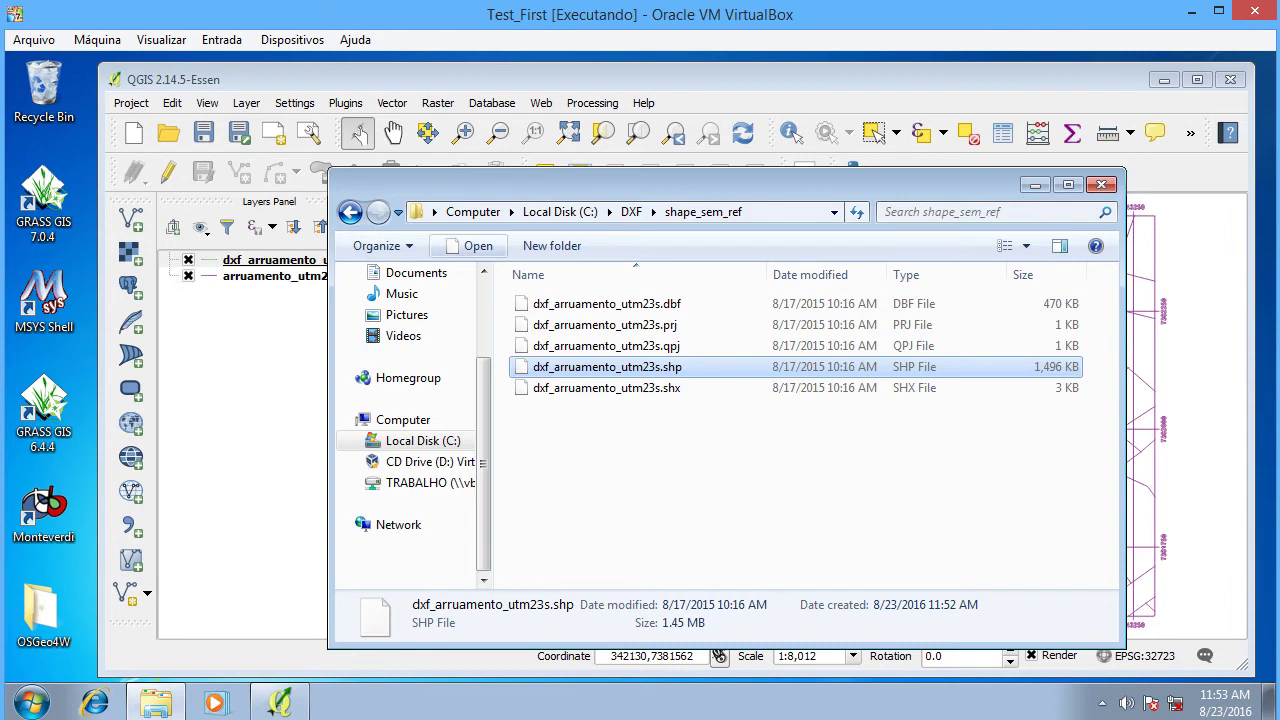
- Zoom the QGIS map to the extent of the dxf_arruamento_utm23s layer
left_click(1035, 185)
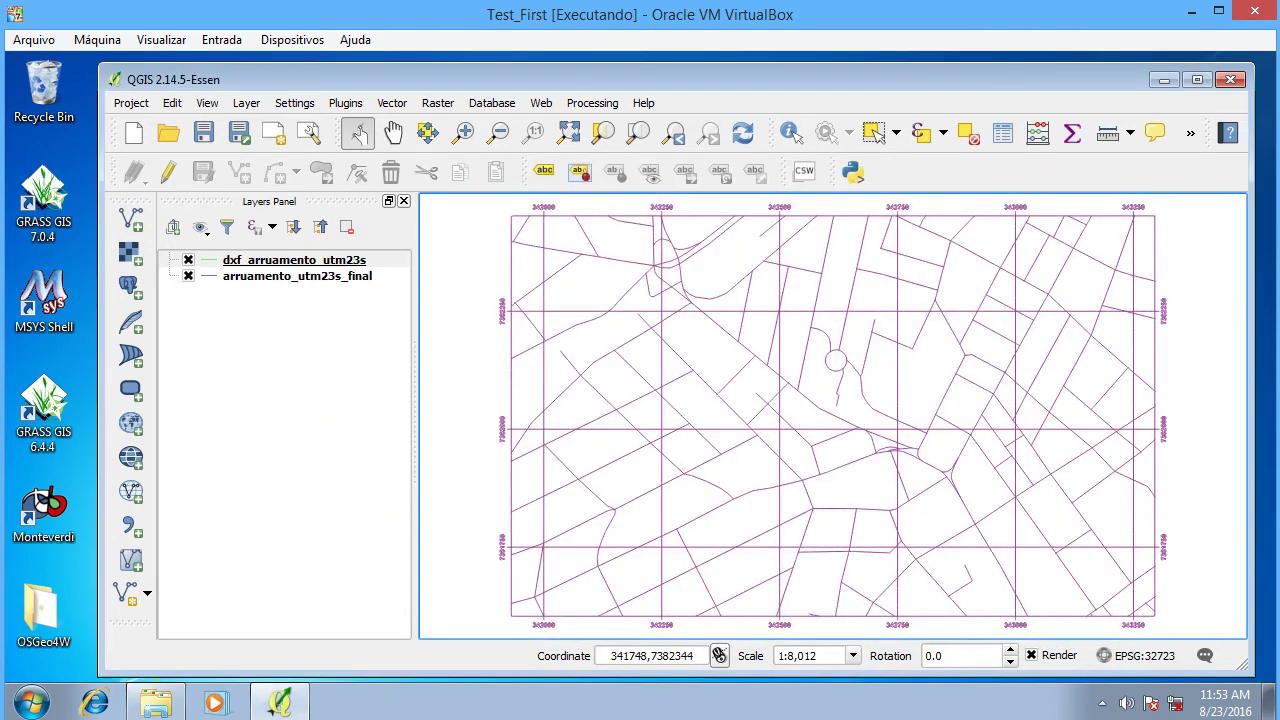
right_click(292, 262)
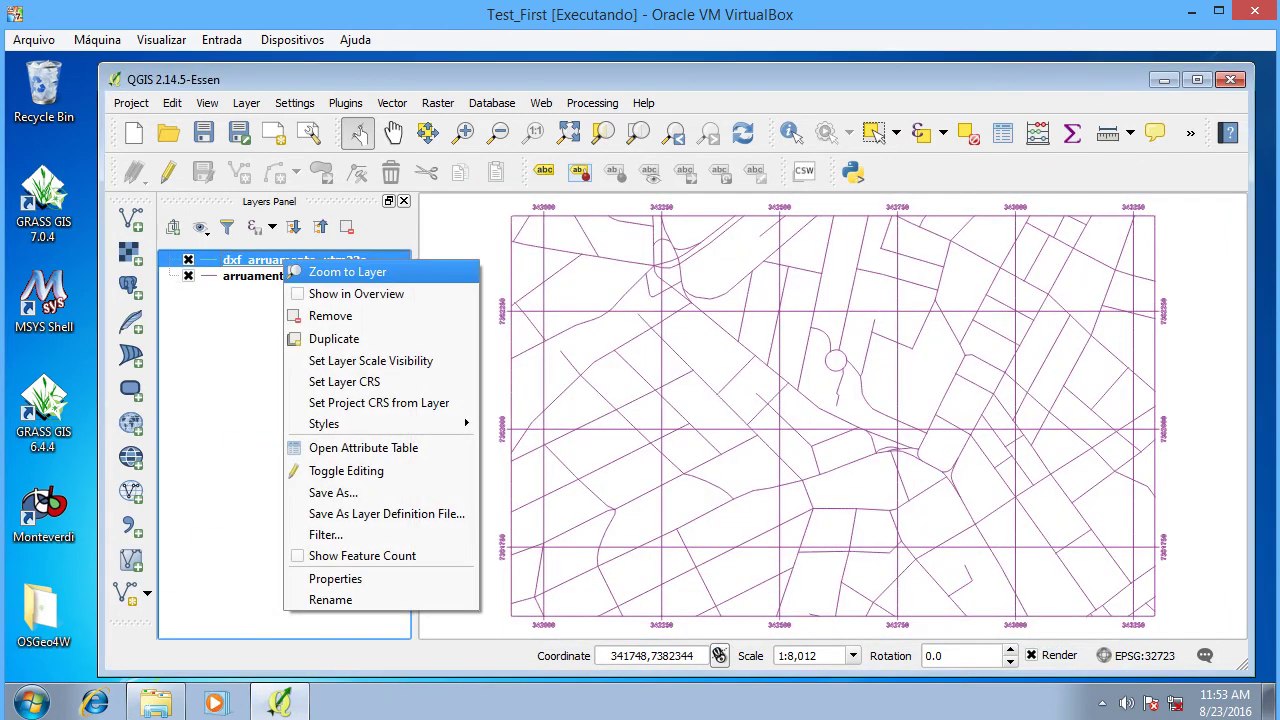
left_click(340, 271)
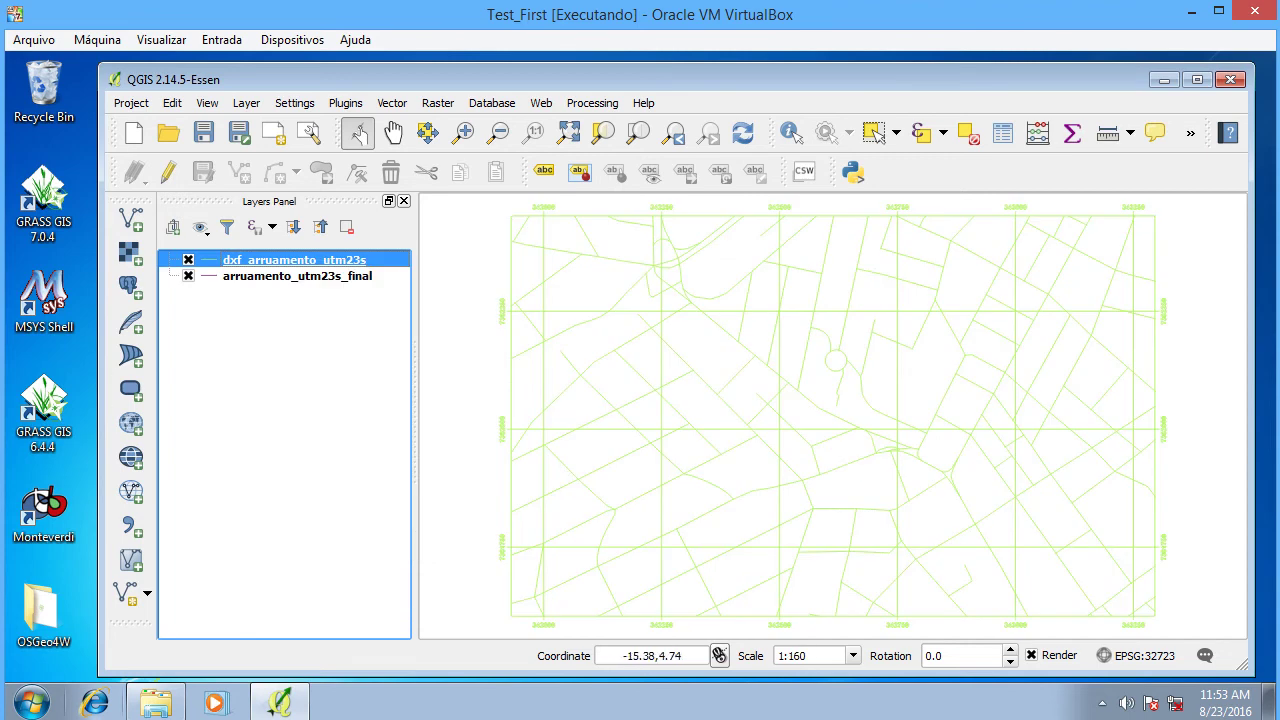
- Examine the control-point coordinates in transformacao_affine.txt from C:\DXF\transform, and close the file
left_click(155, 703)
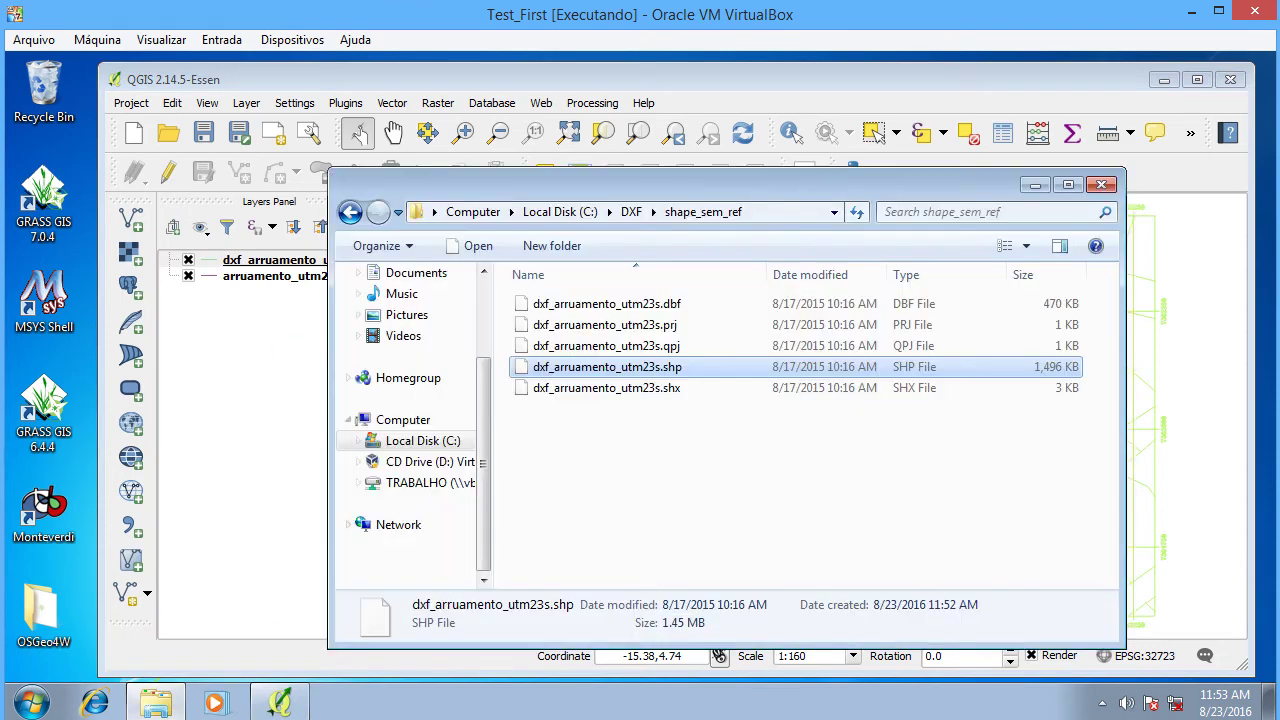
left_click(631, 211)
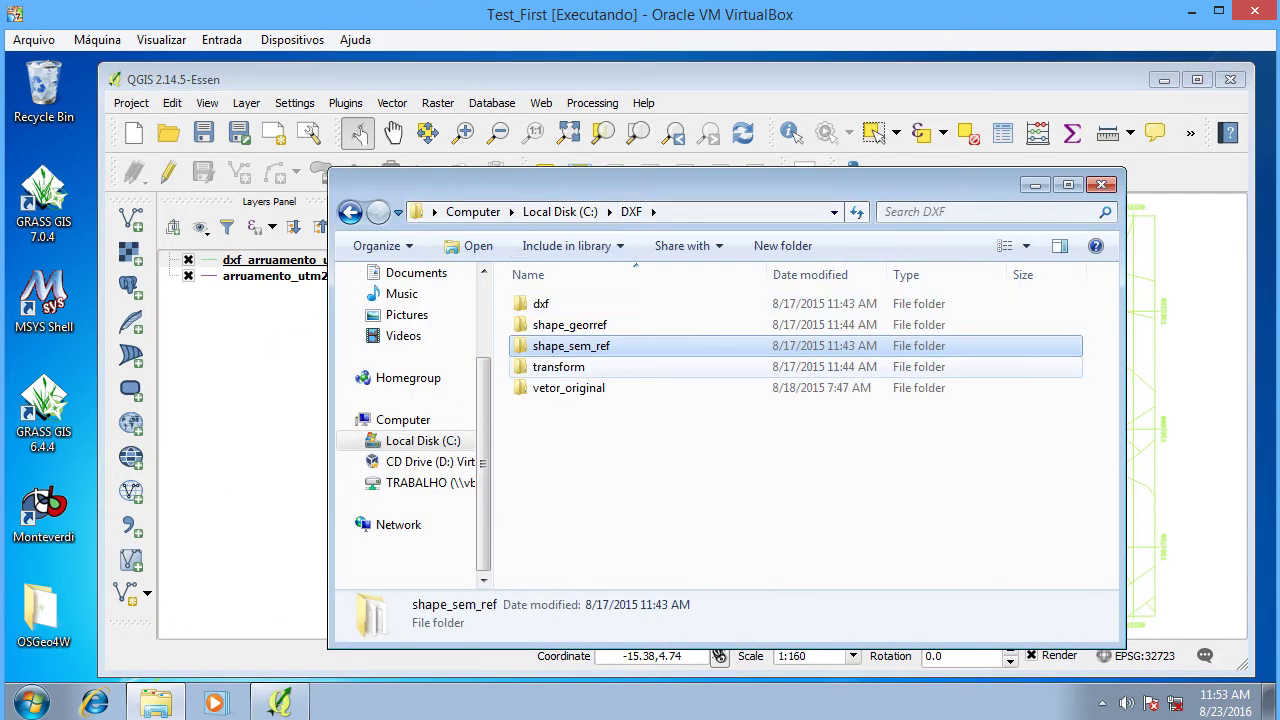
double_click(558, 366)
left_click(596, 303)
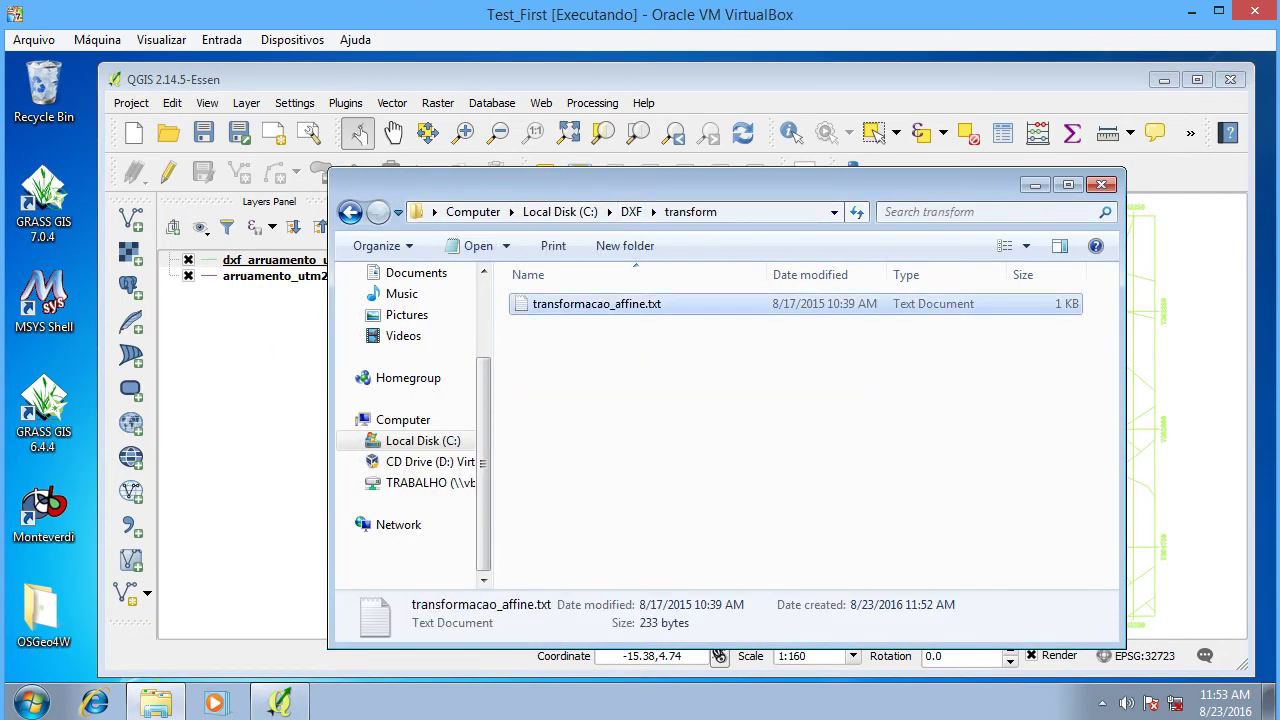
key("Return")
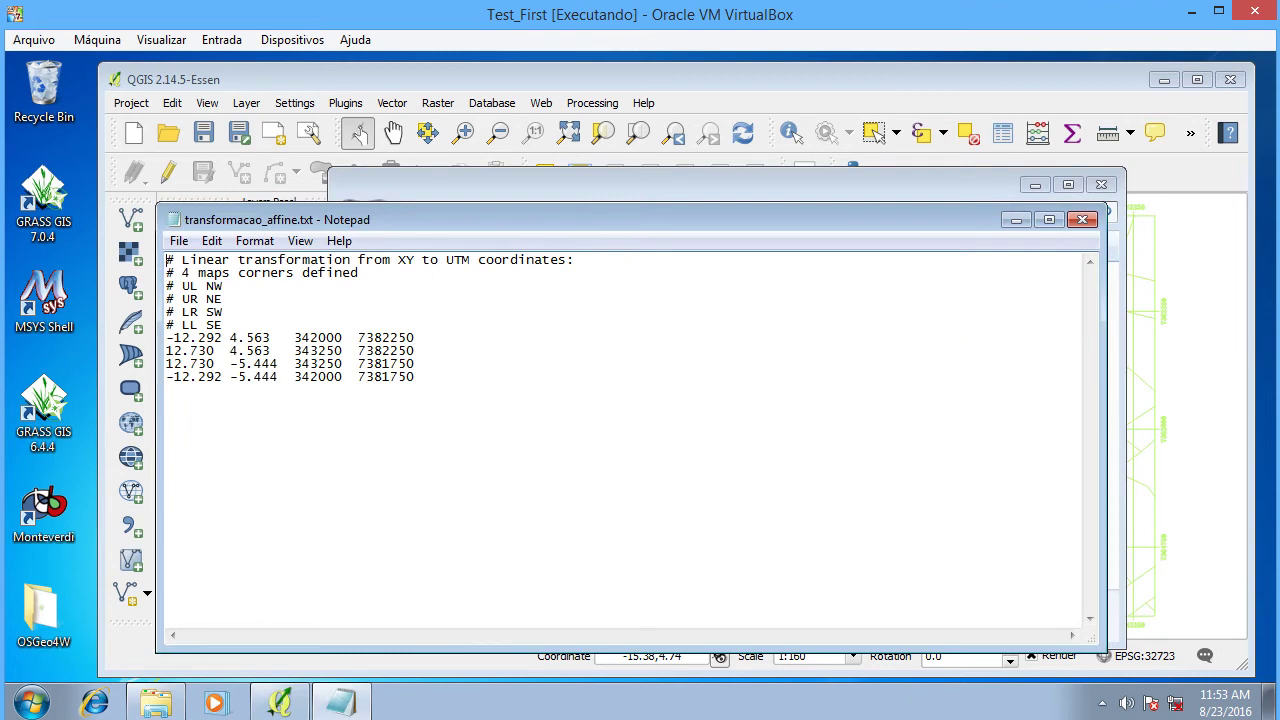
left_click(1082, 219)
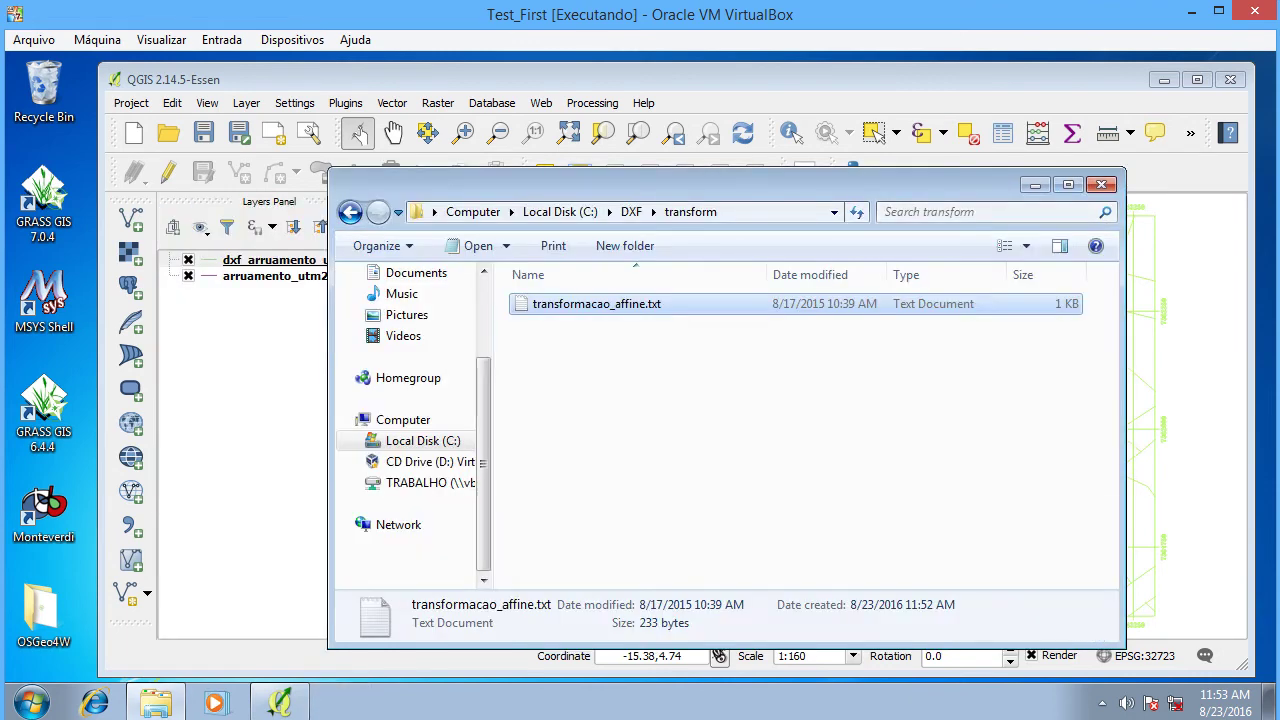
- Zoom the QGIS map to the arruamento_utm23s_final layer and make dxf_arruamento_utm23s the active layer
left_click(1035, 185)
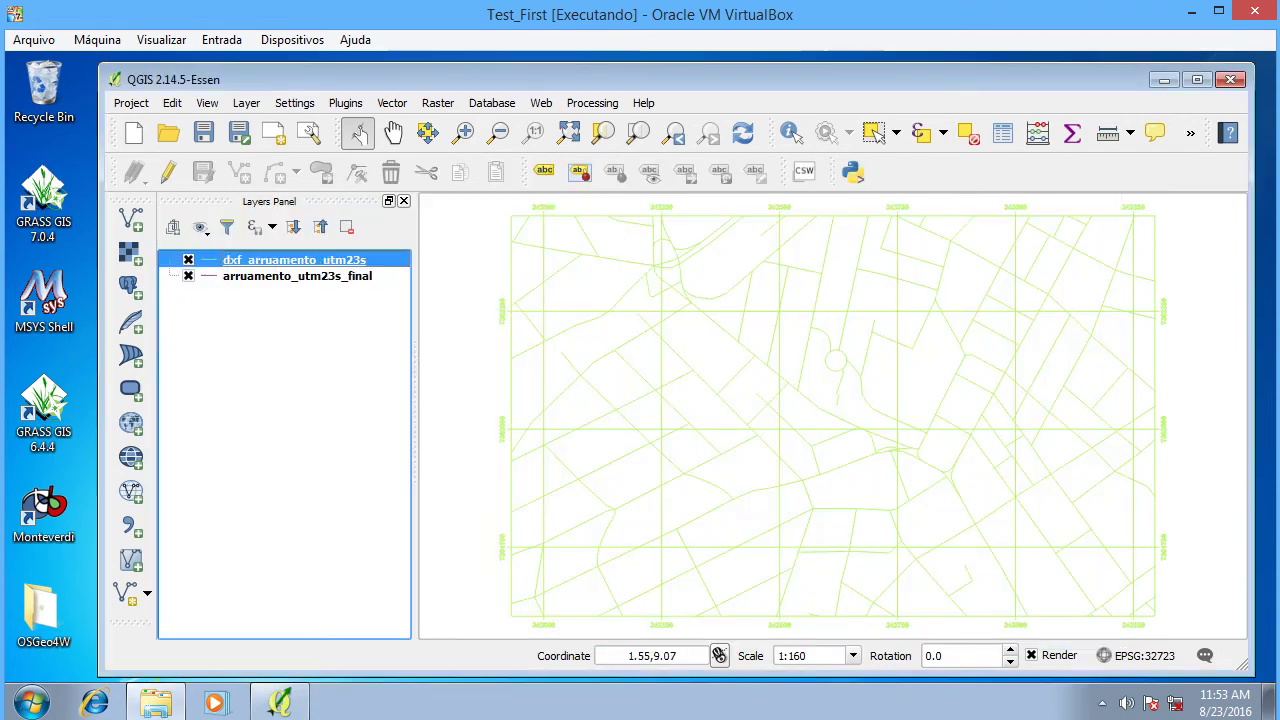
right_click(262, 276)
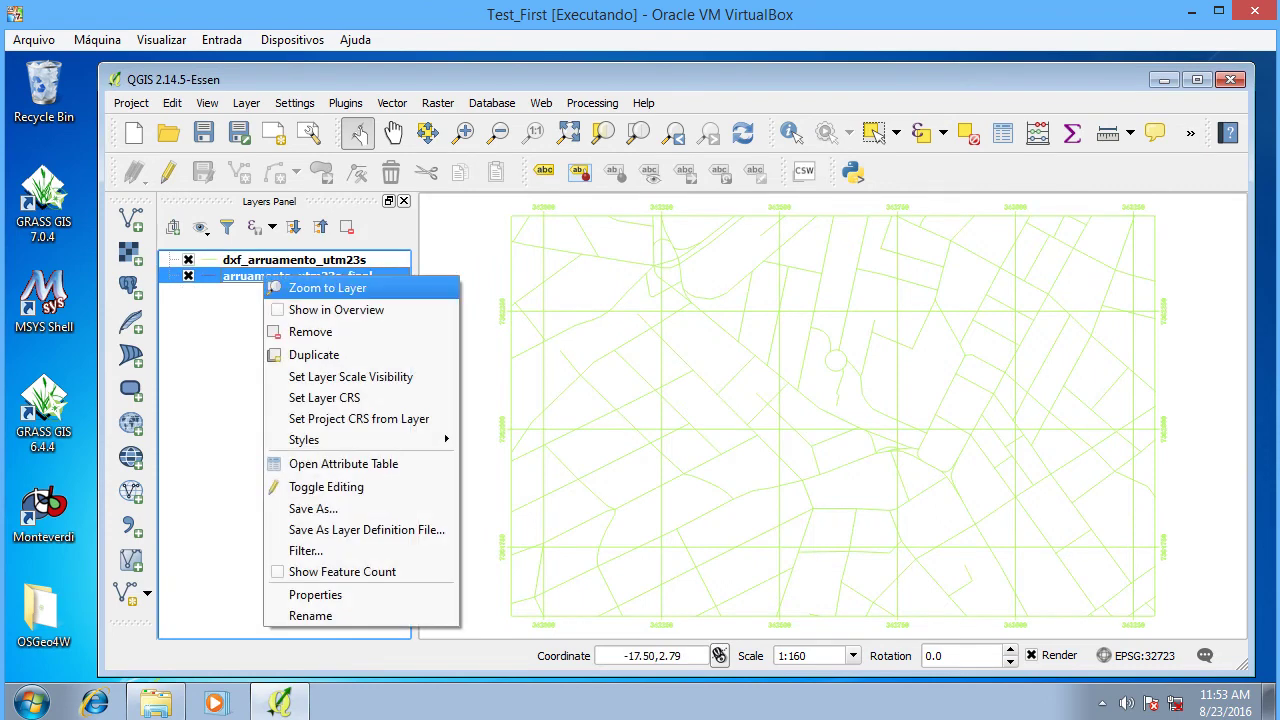
left_click(290, 286)
left_click(294, 260)
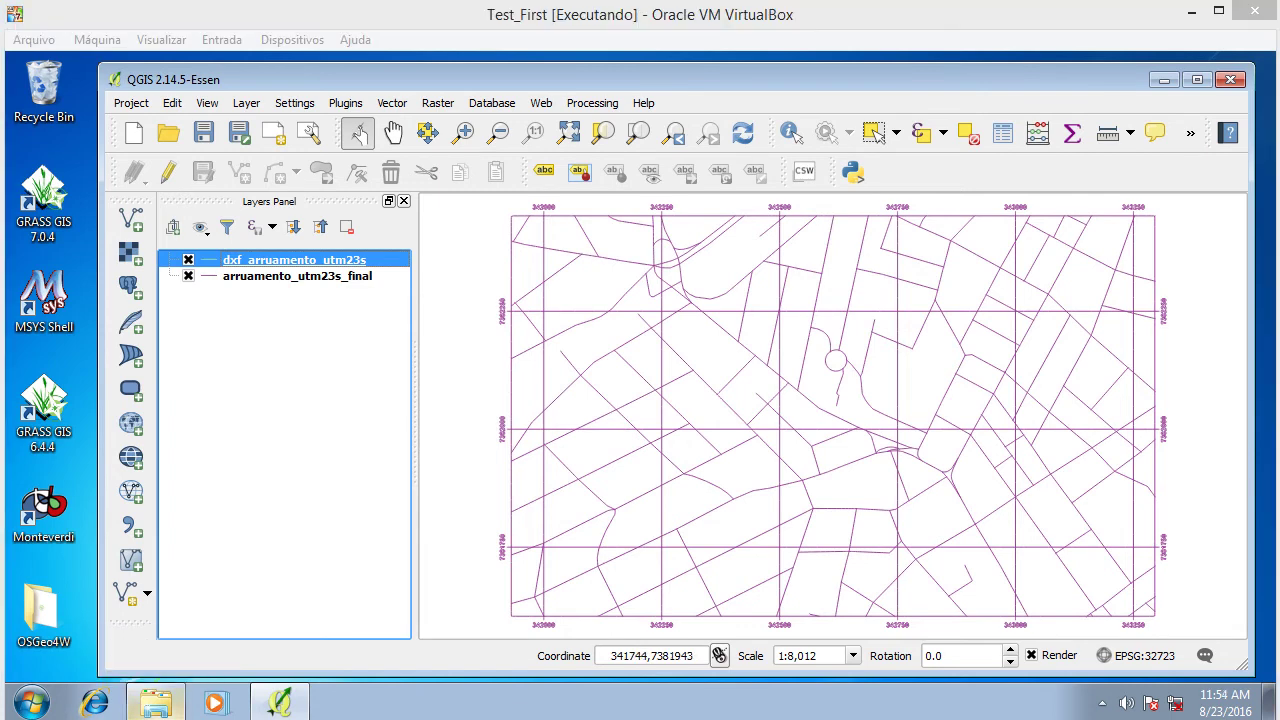
- Check the contents of the vetor_original and dxf folders in C:\DXF, and go back to Local Disk (C:)
left_click(155, 703)
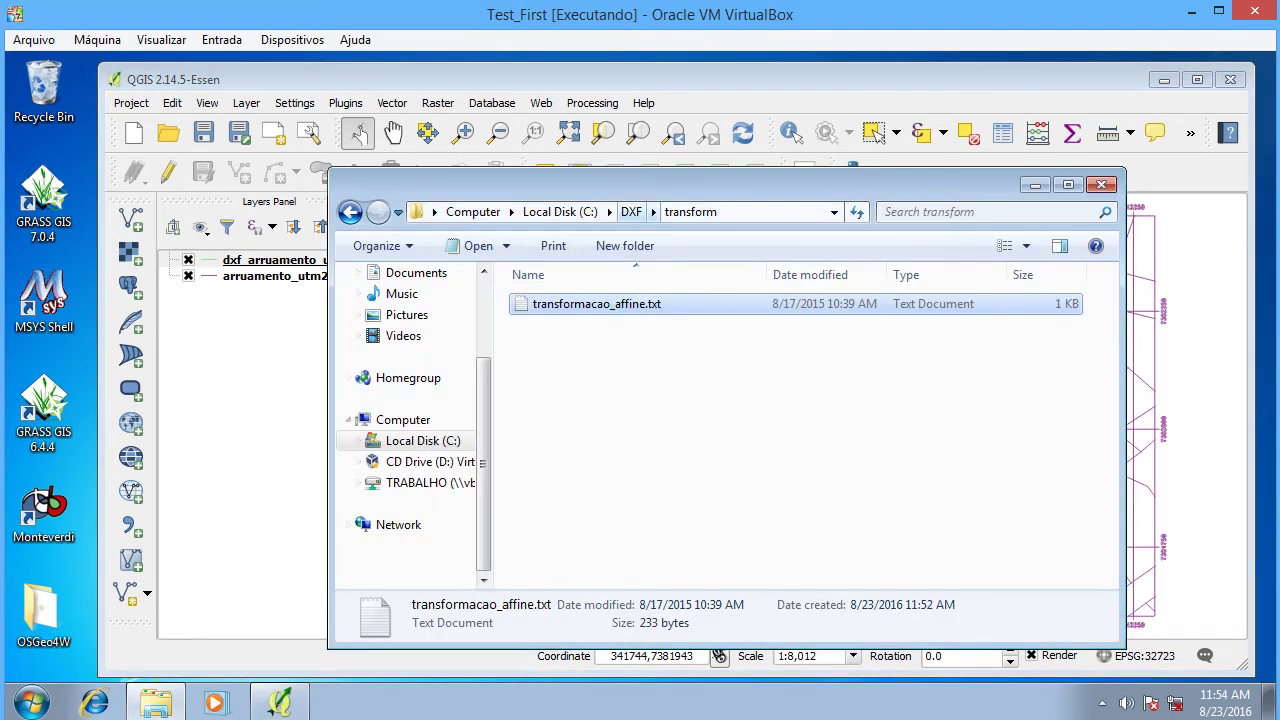
left_click(631, 211)
double_click(590, 387)
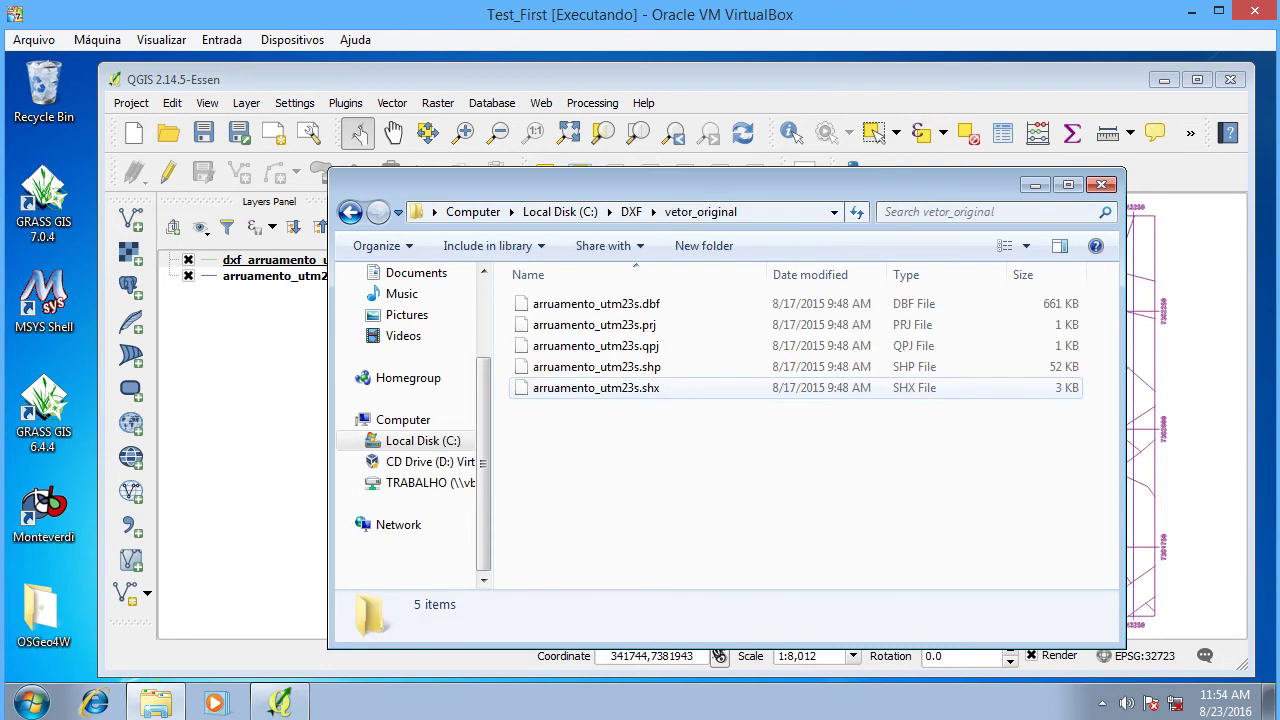
left_click(631, 211)
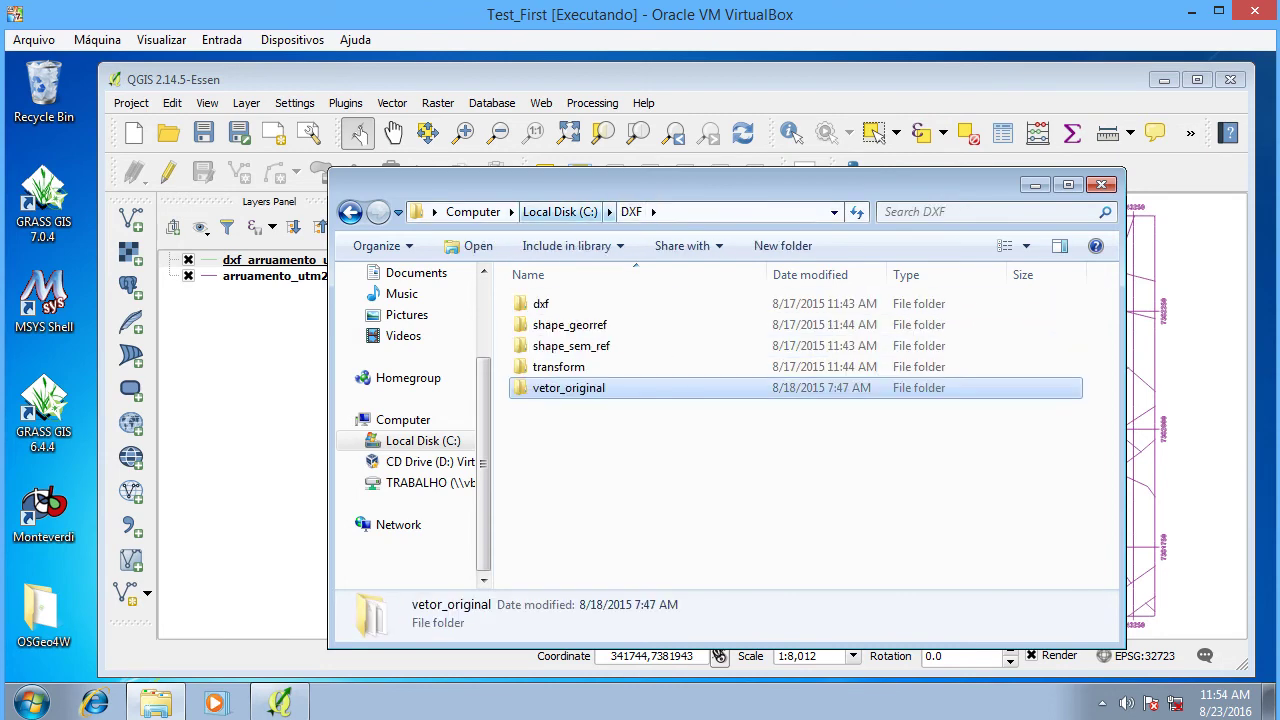
left_click(541, 303)
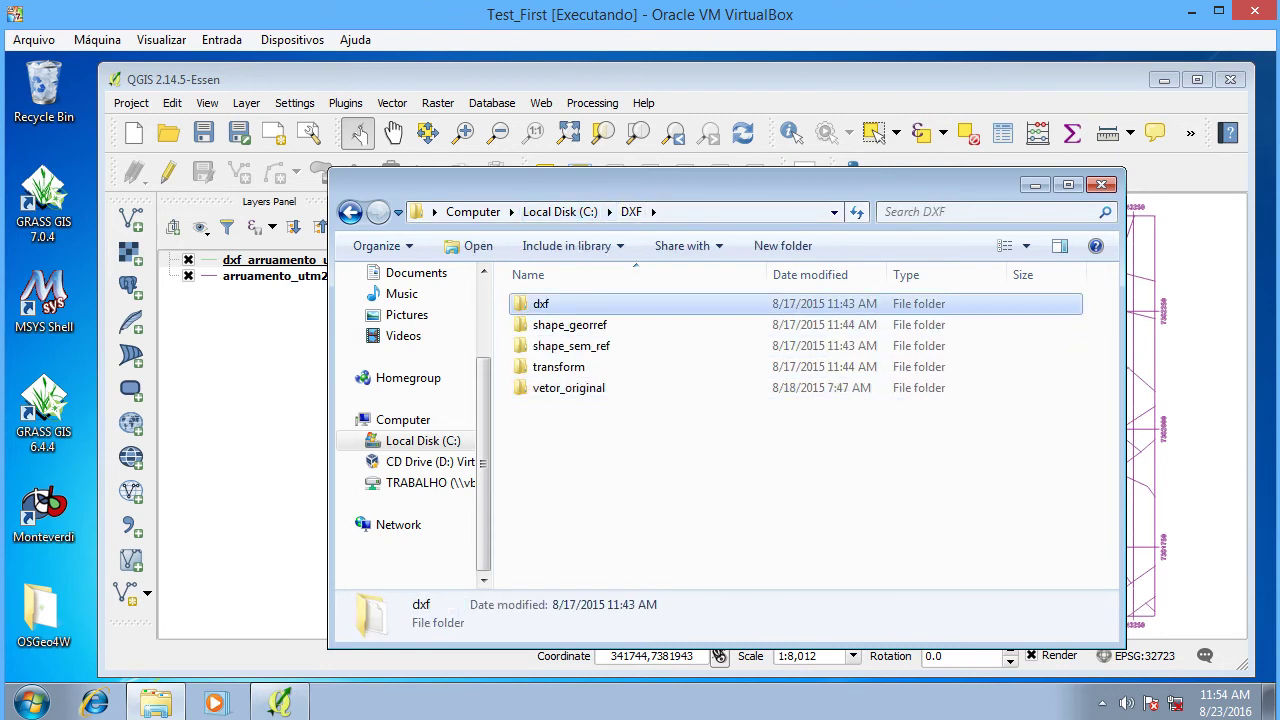
double_click(541, 303)
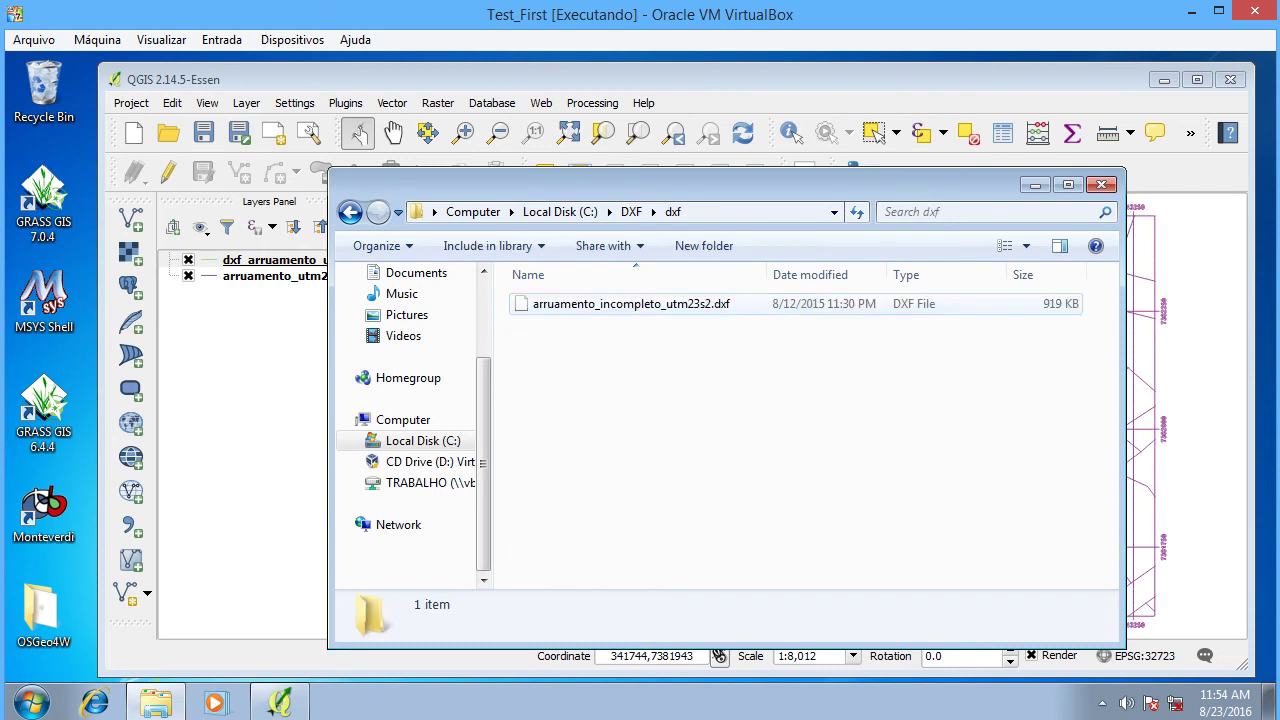
left_click(560, 211)
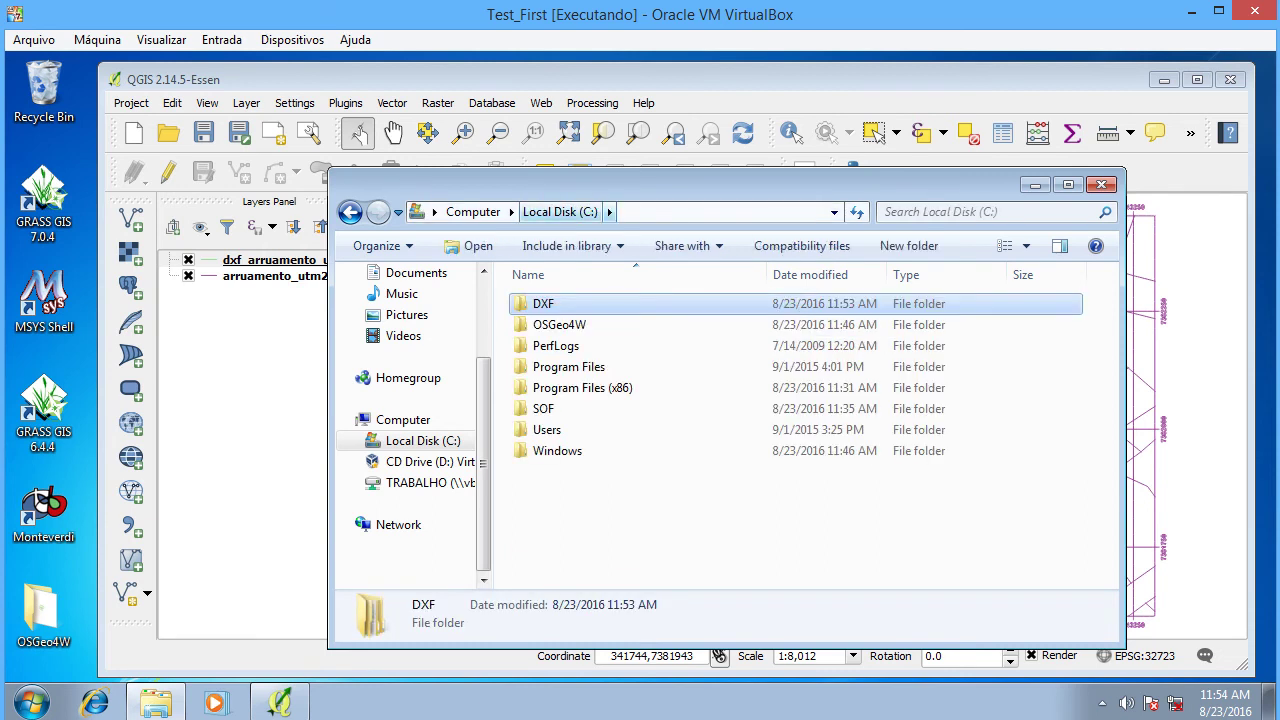
- Switch back to QGIS and open the Processing Toolbox
left_click(270, 259)
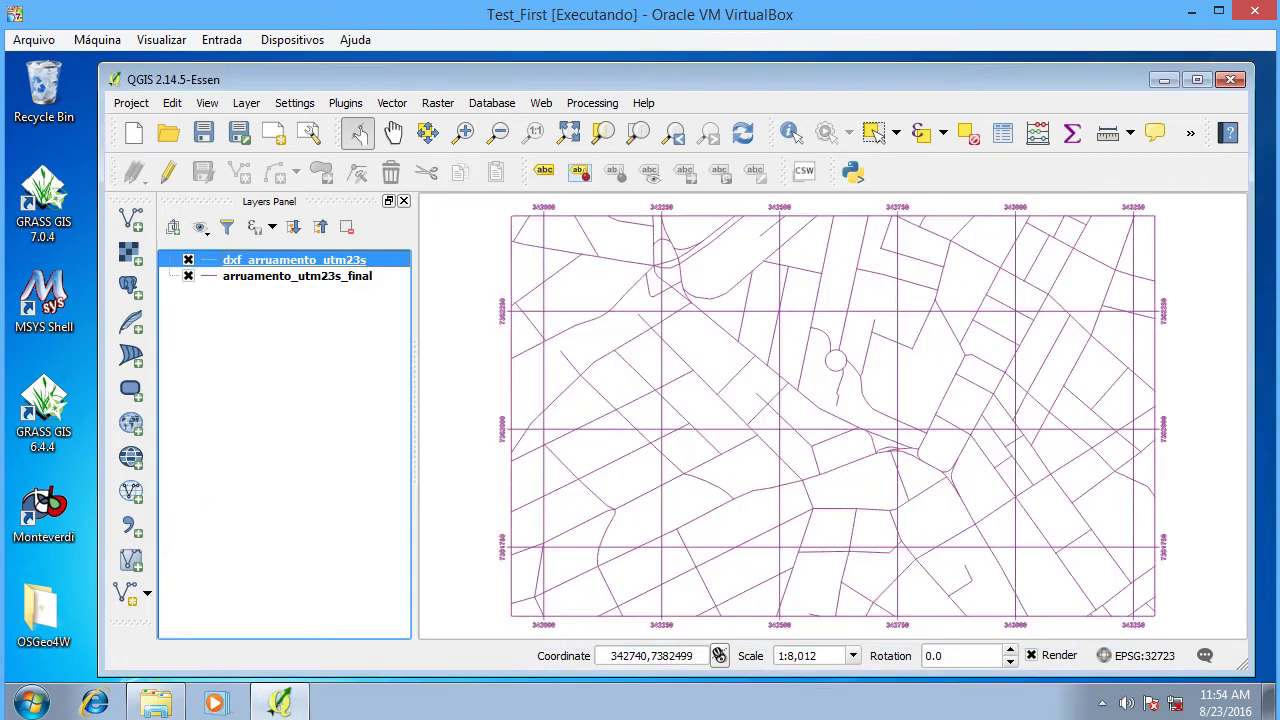
left_click(592, 103)
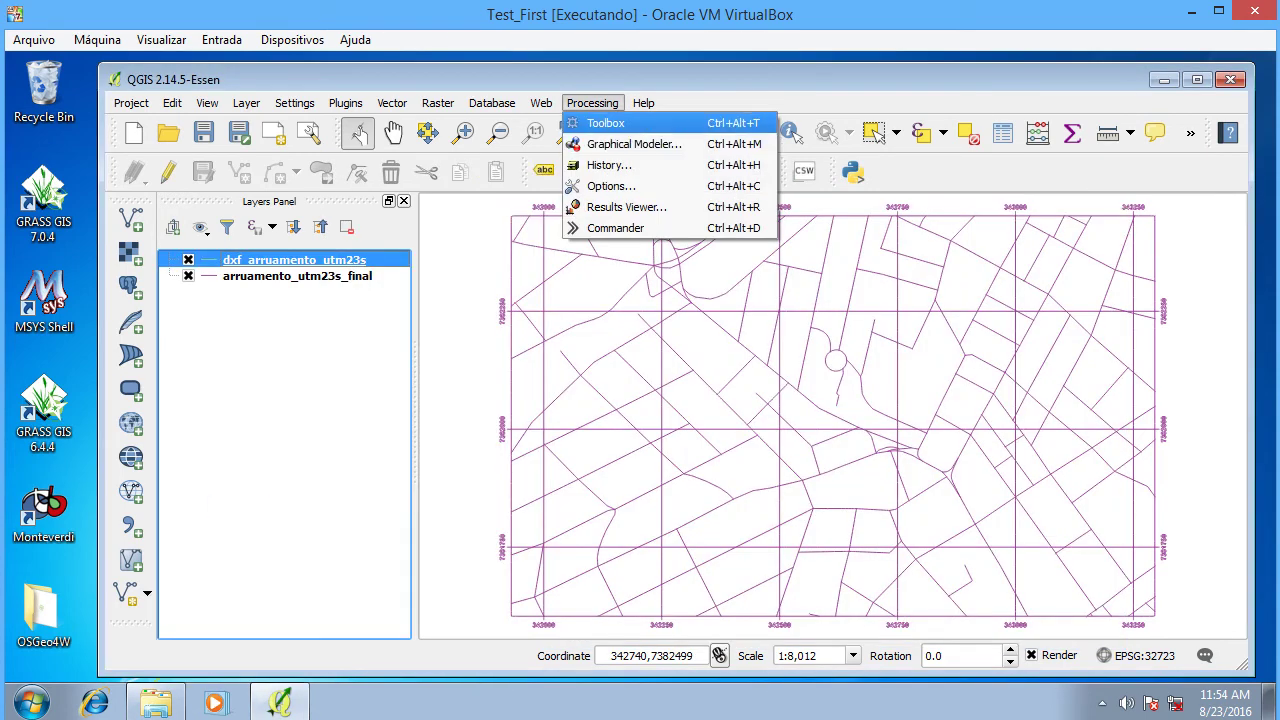
left_click(605, 123)
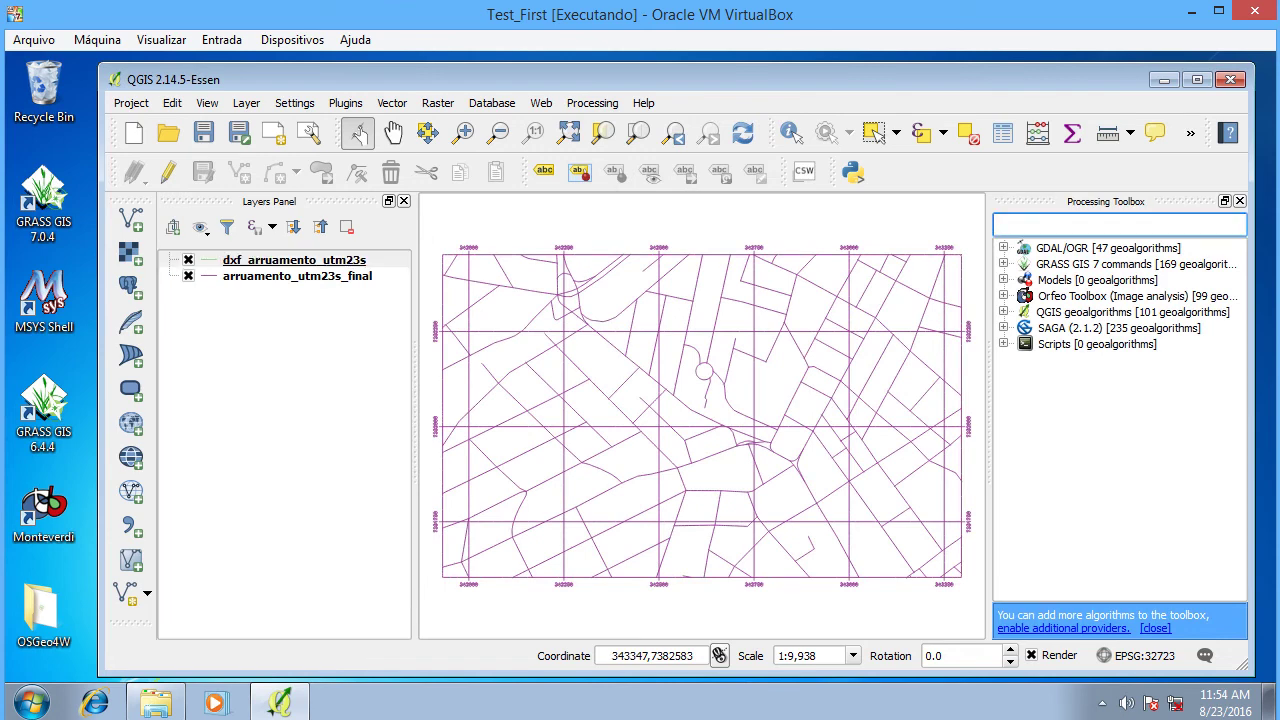
- Search the Processing Toolbox for "v.tr" and select the GRASS GIS 7 v.transform algorithm
type("v")
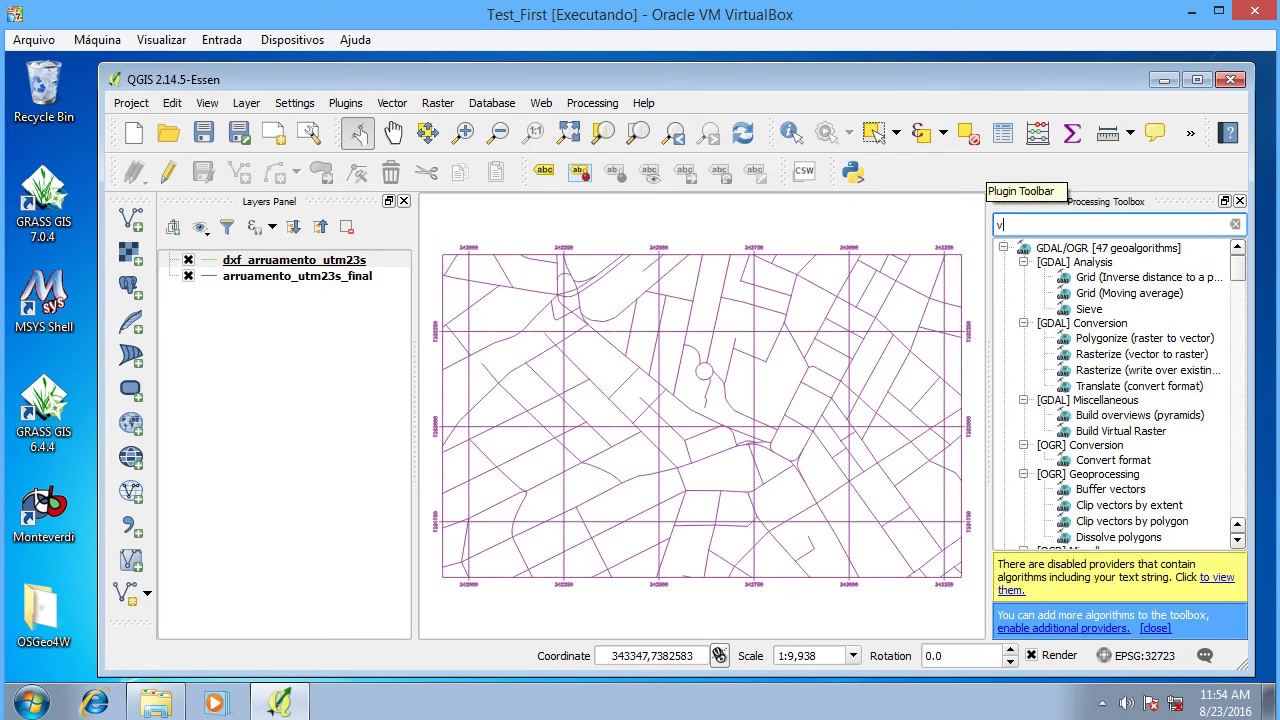
type(".tr")
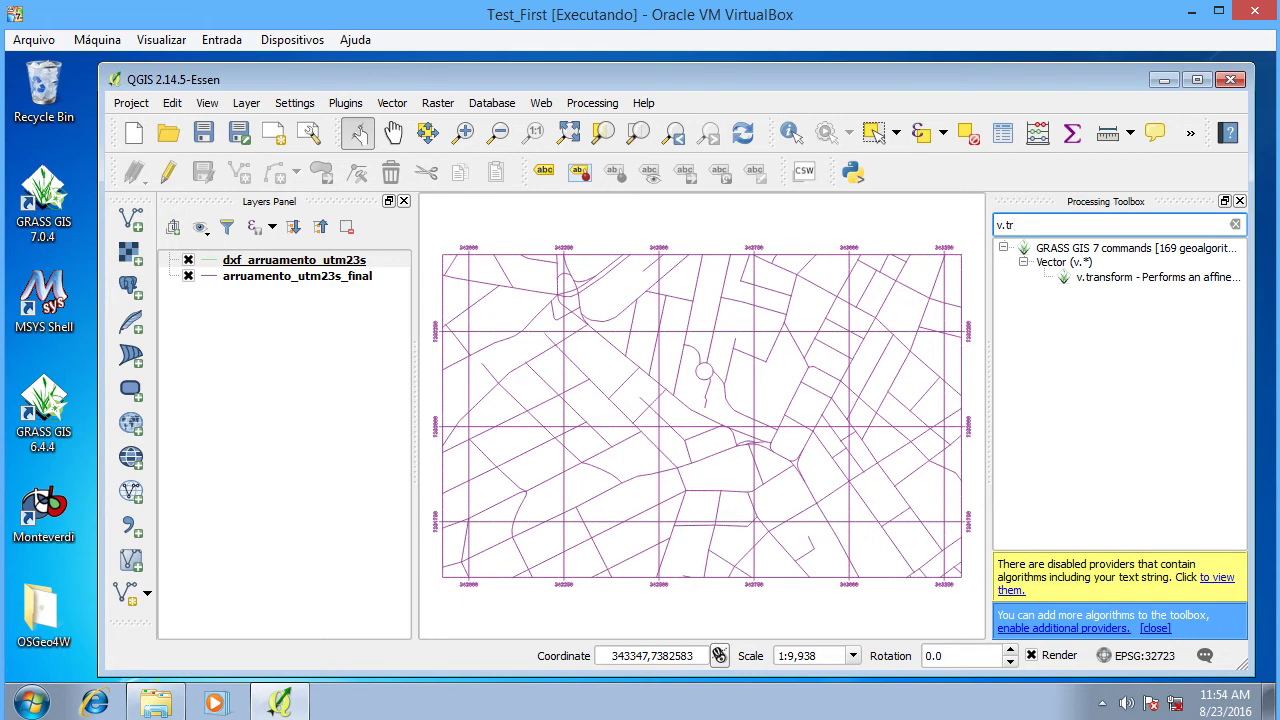
key("shift+Left")
key("shift+Left")
left_click(1157, 277)
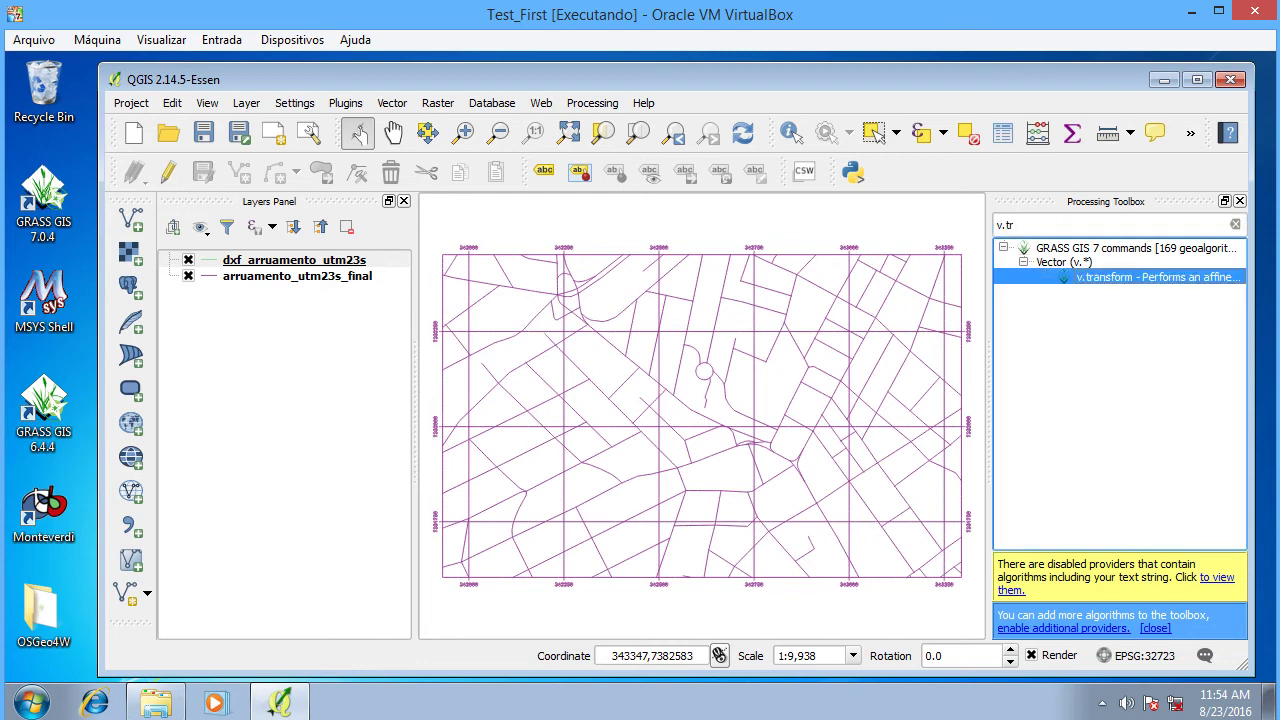
- Clear the algorithm search and expand the GRASS GIS 7 commands group in the Processing Toolbox
left_click(1235, 224)
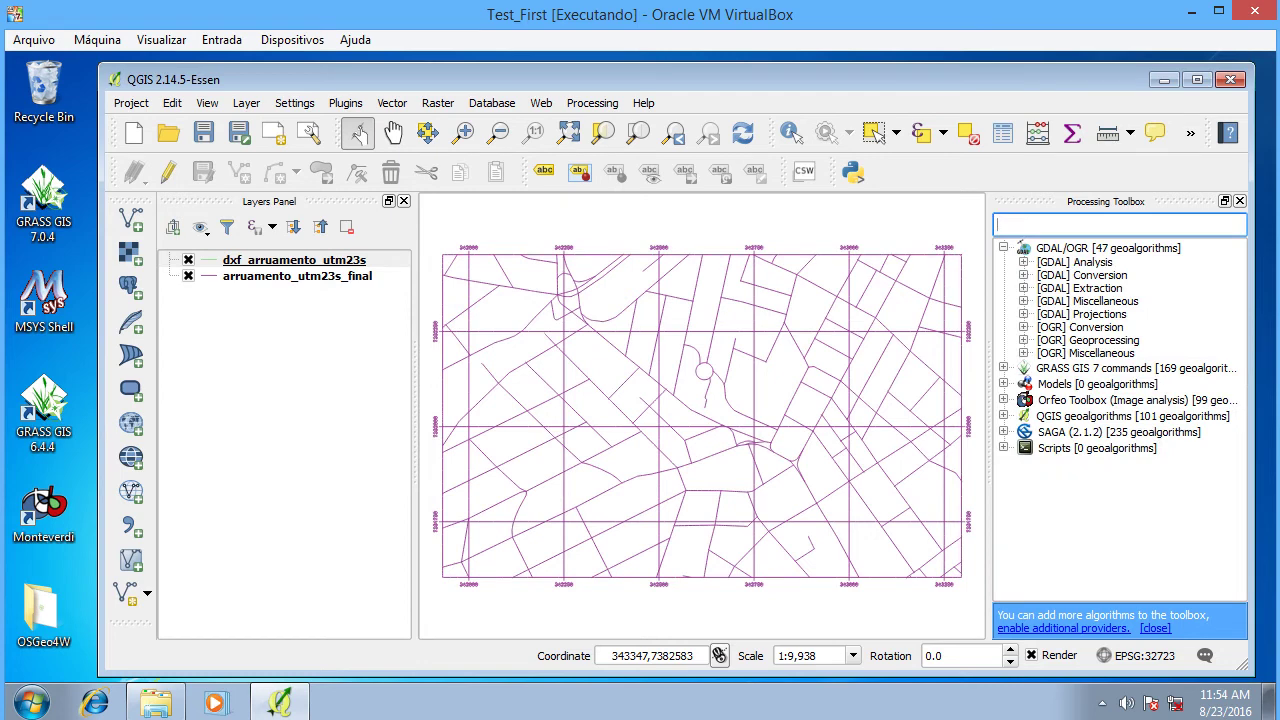
left_click(1135, 368)
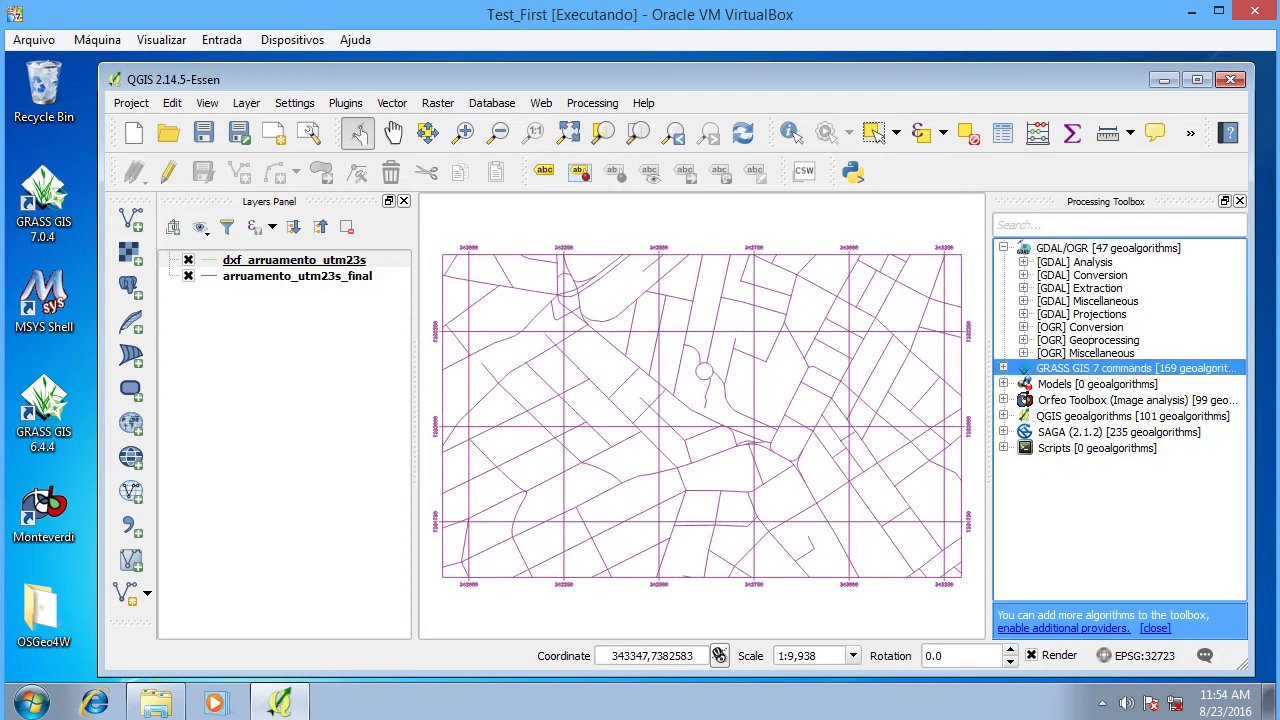
left_click(1003, 368)
- Activate the GRASS commands provider (GRASS 6.4.4) in the Processing options
left_click(591, 103)
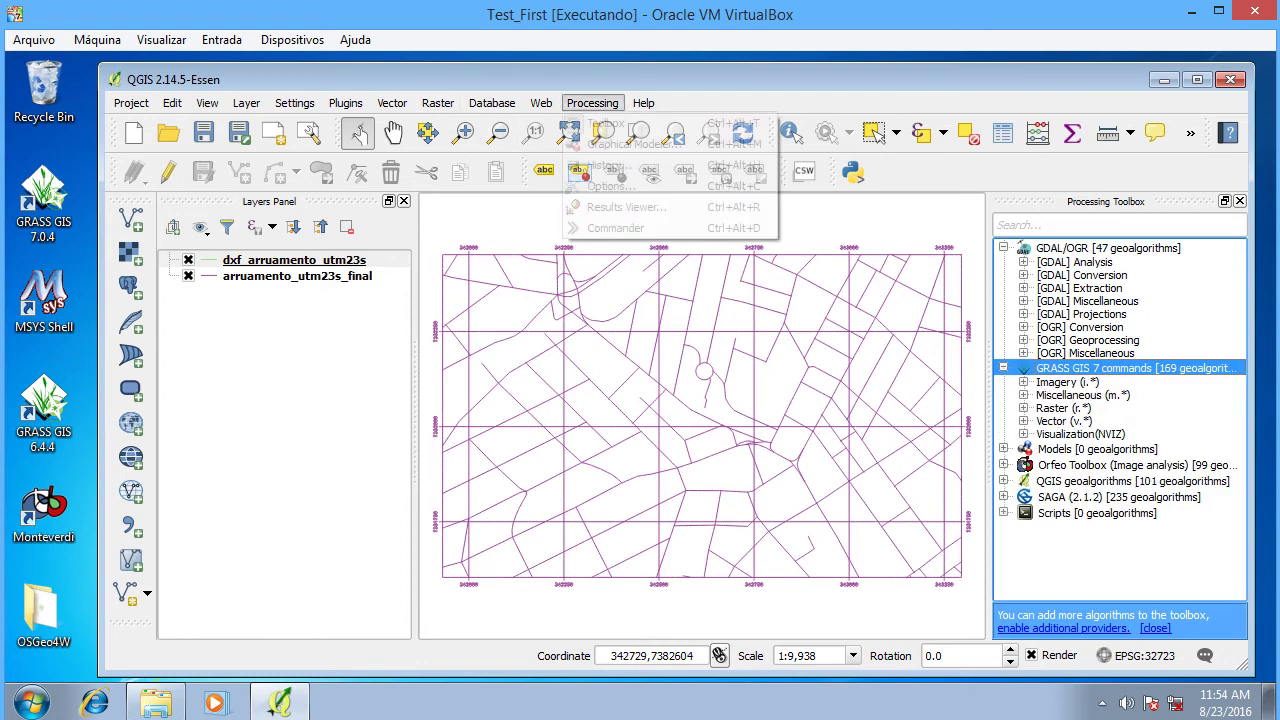
left_click(612, 186)
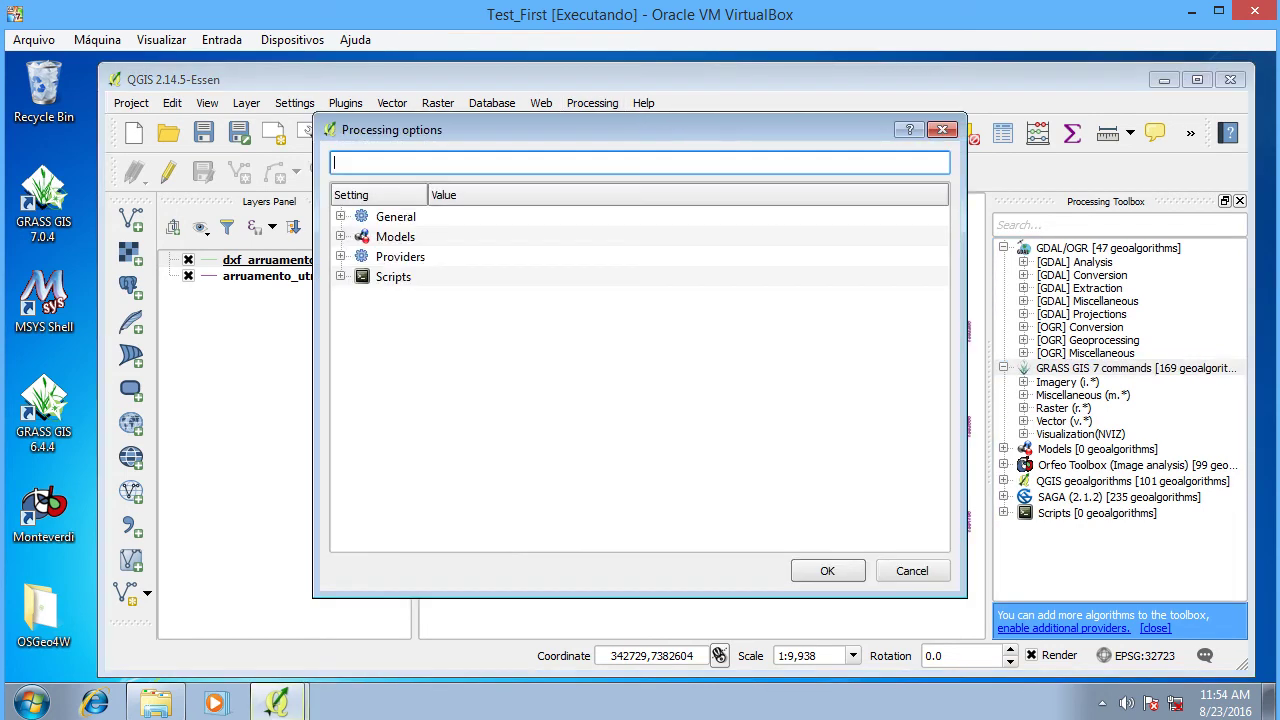
left_click(340, 256)
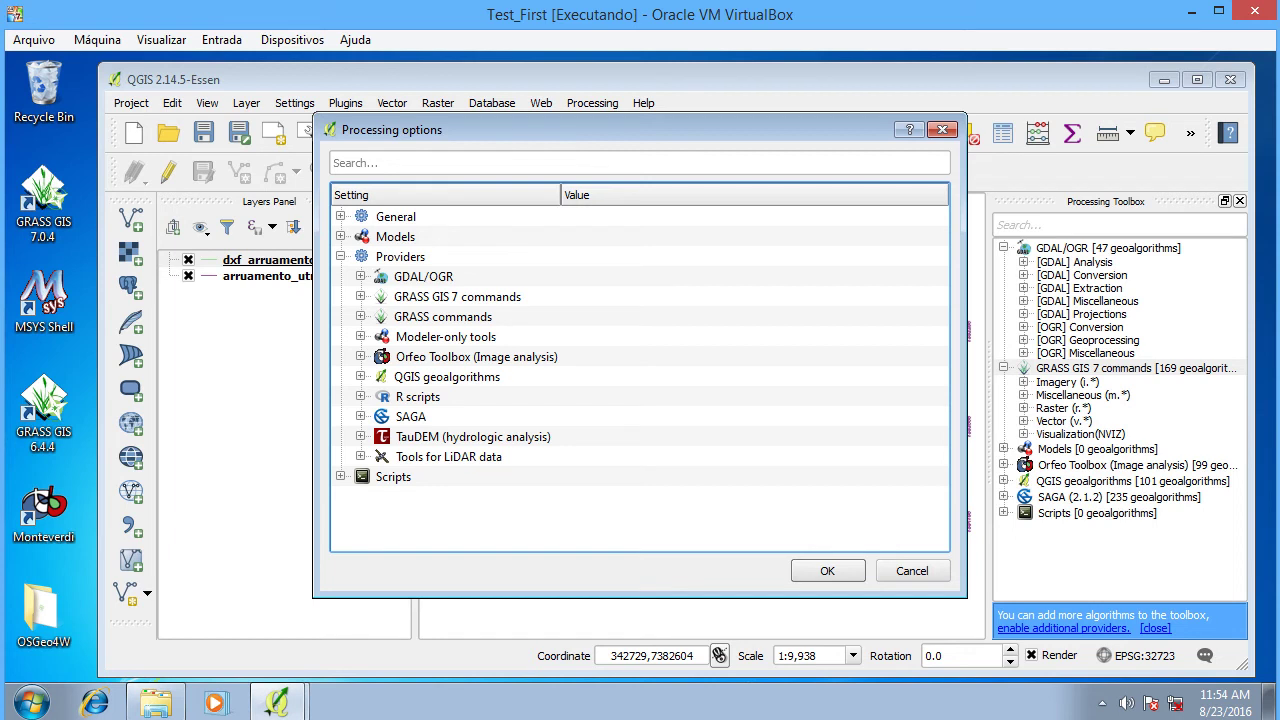
left_click(457, 296)
left_click(443, 316)
left_click(360, 316)
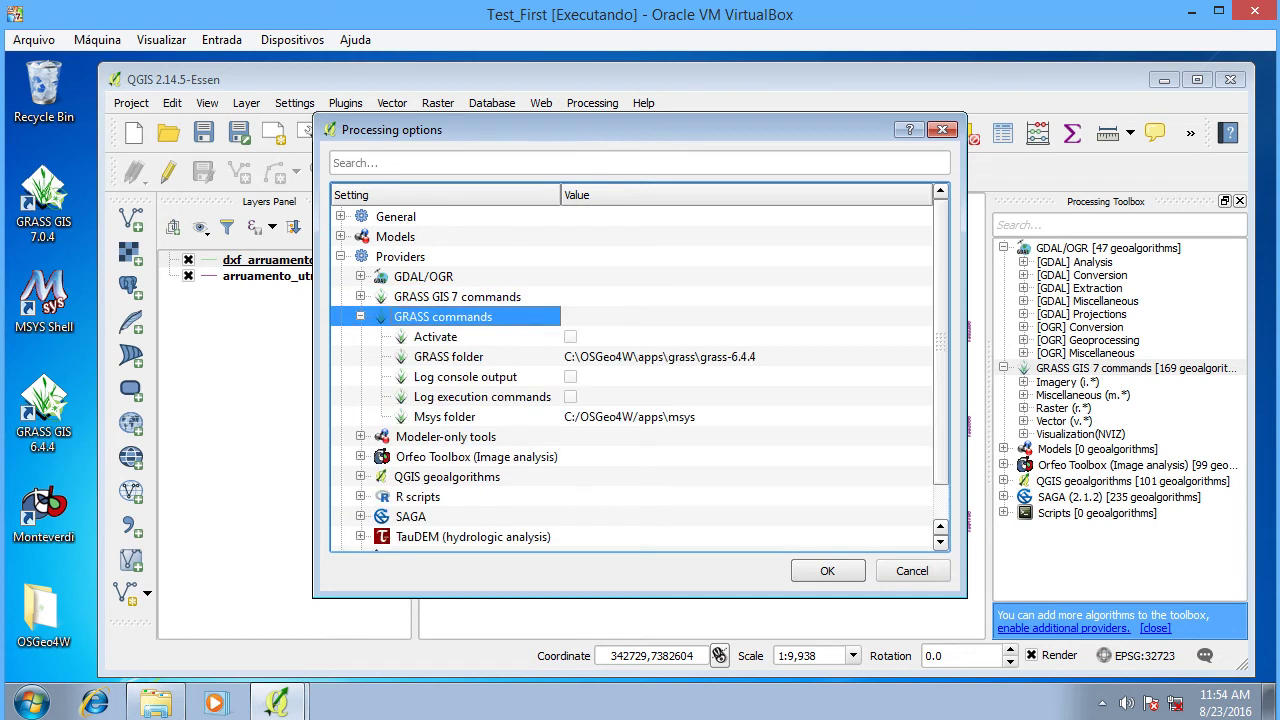
left_click(570, 336)
- Check the GRASS GIS 7 commands provider settings and apply the Processing options
left_click(360, 296)
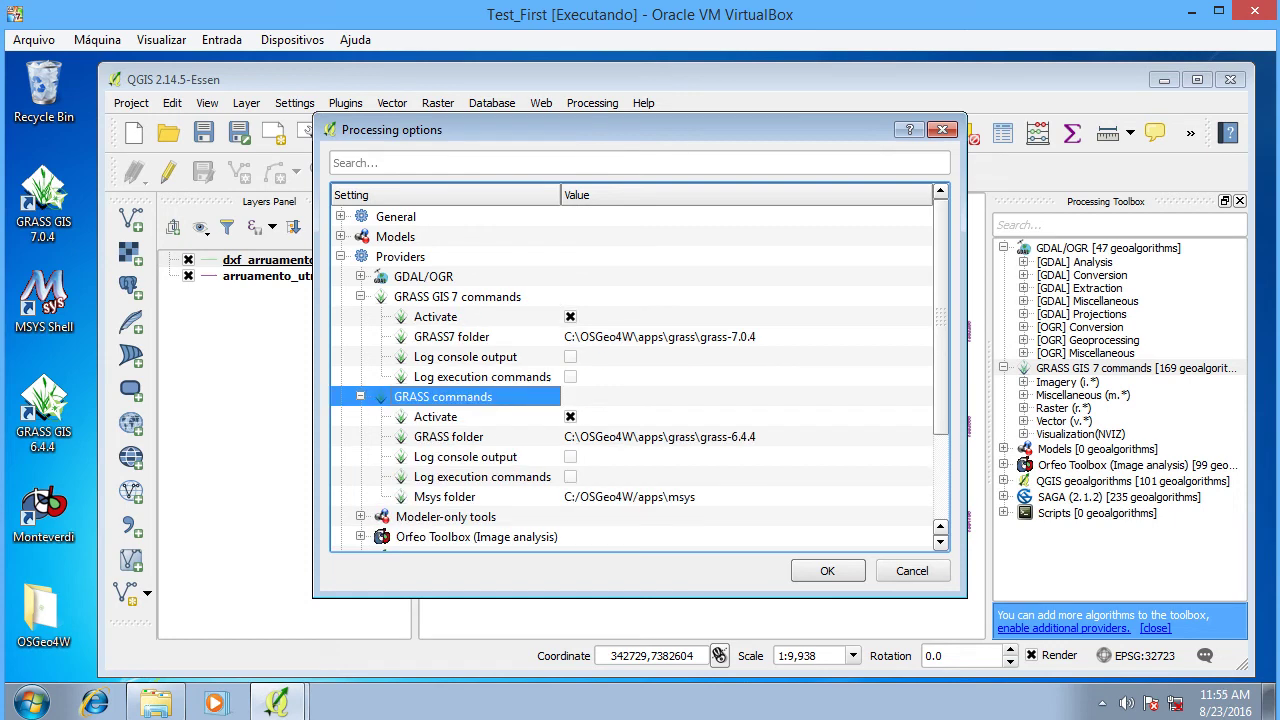
left_click(457, 296)
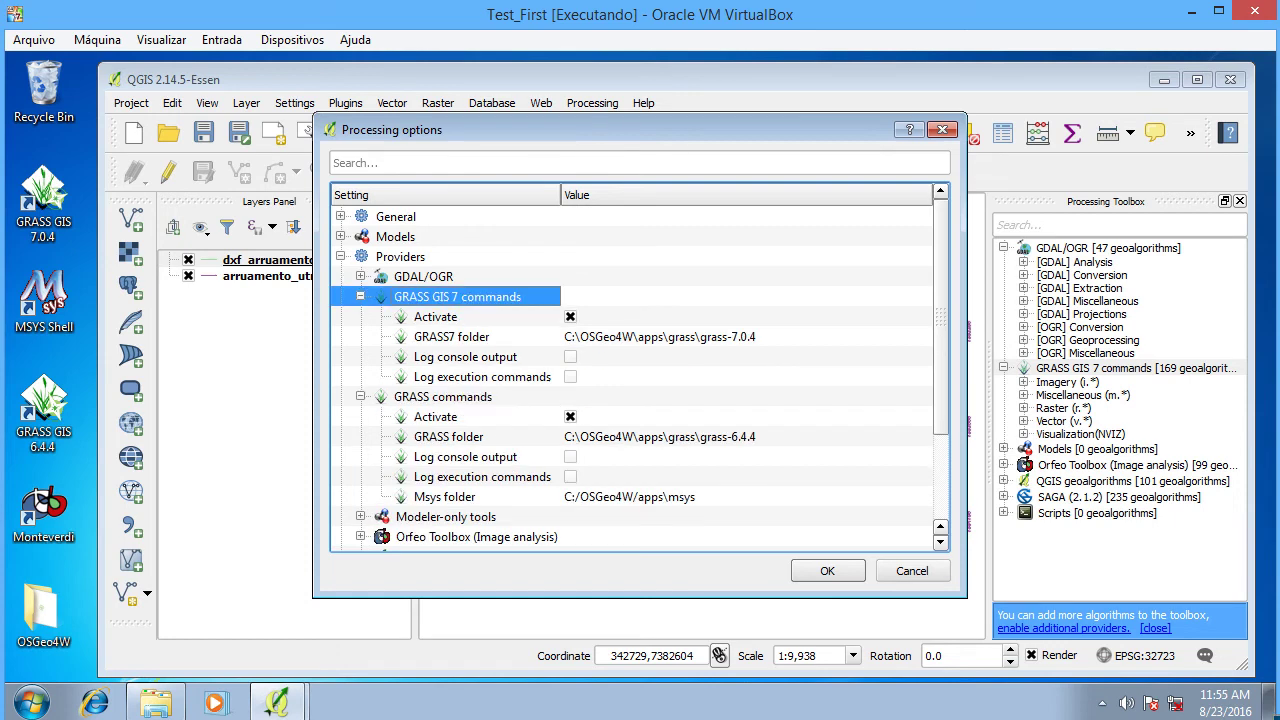
left_click(360, 296)
left_click(360, 316)
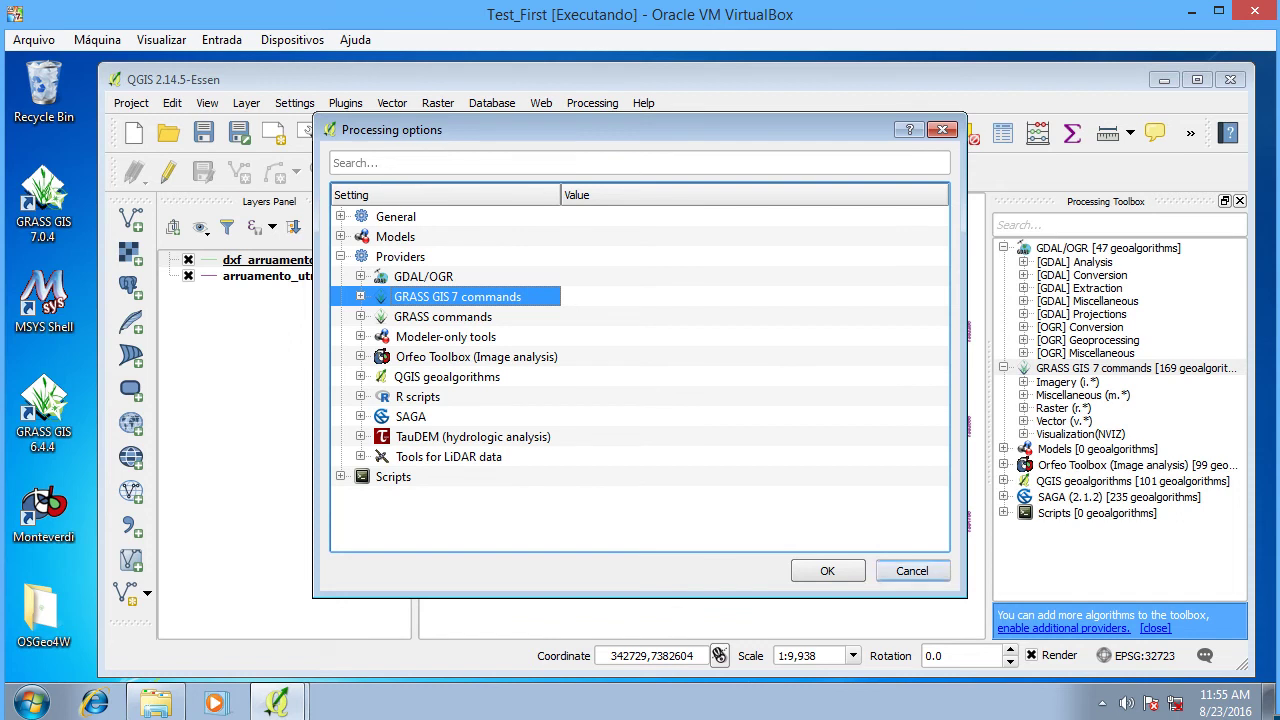
left_click(827, 570)
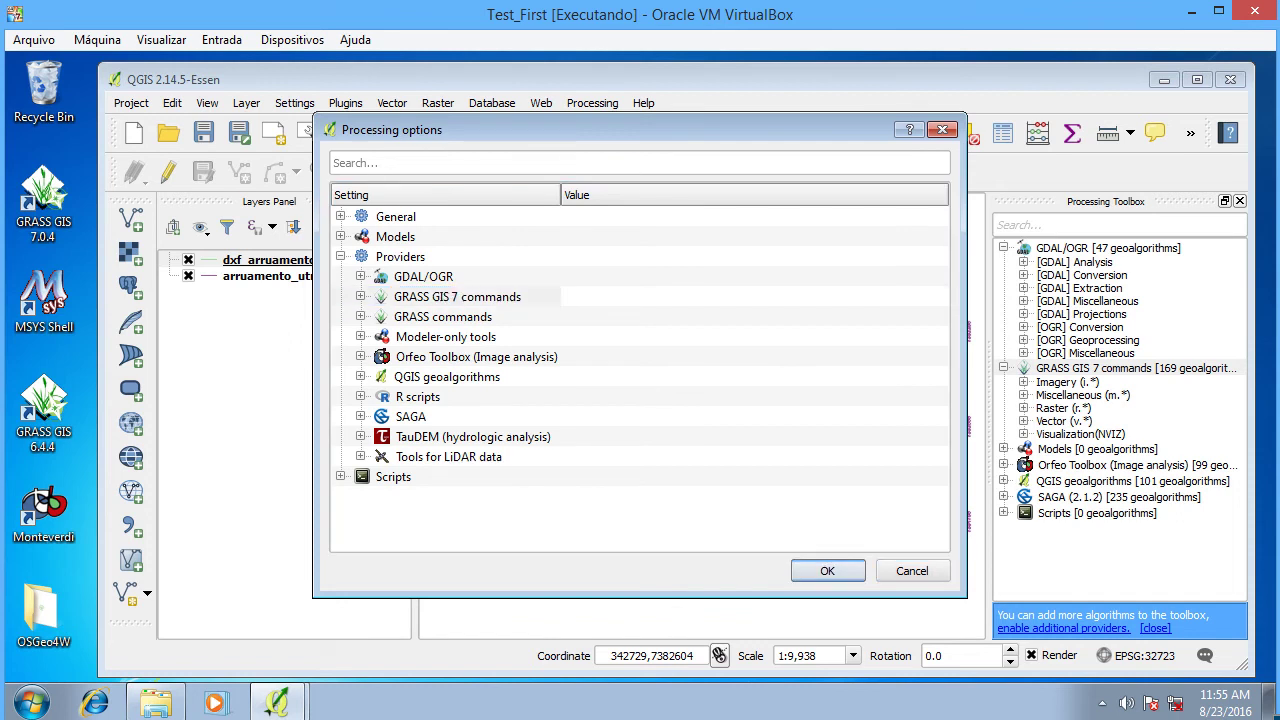
key("Return")
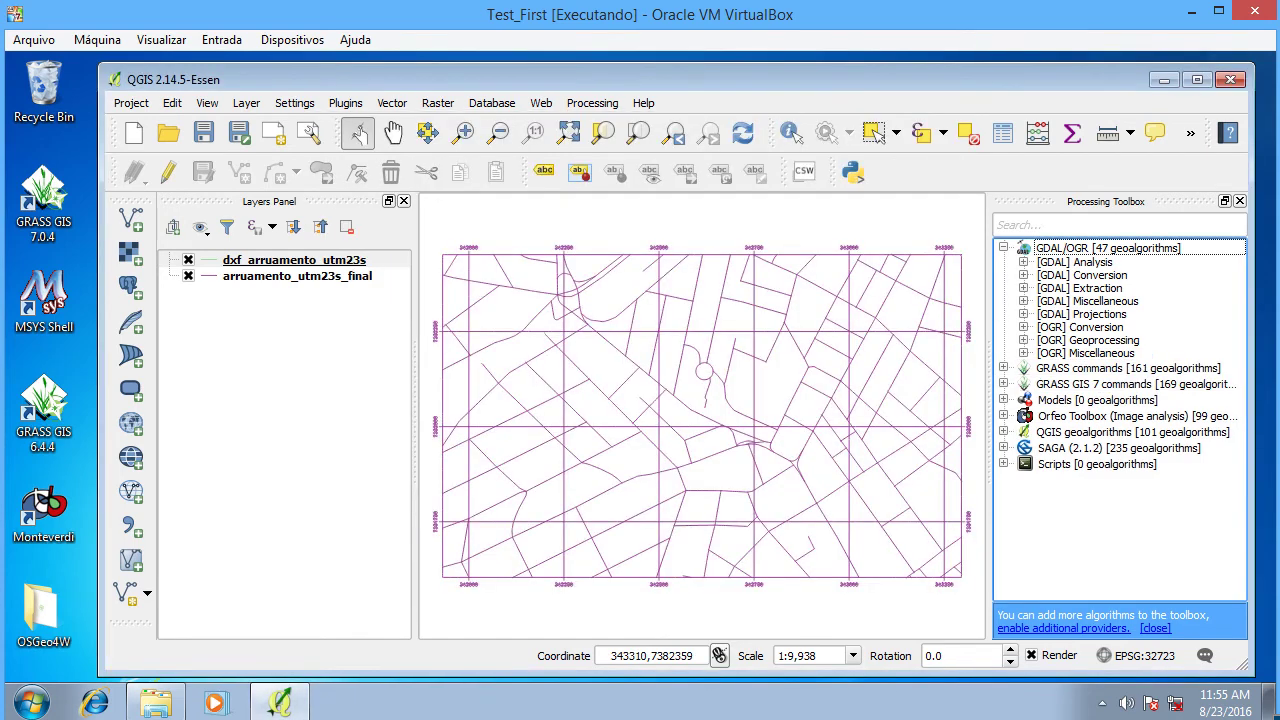
- Expand the GRASS commands group, search the Processing Toolbox for "v.tr" and open the v.transform.pointsfile algorithm
left_click(1128, 368)
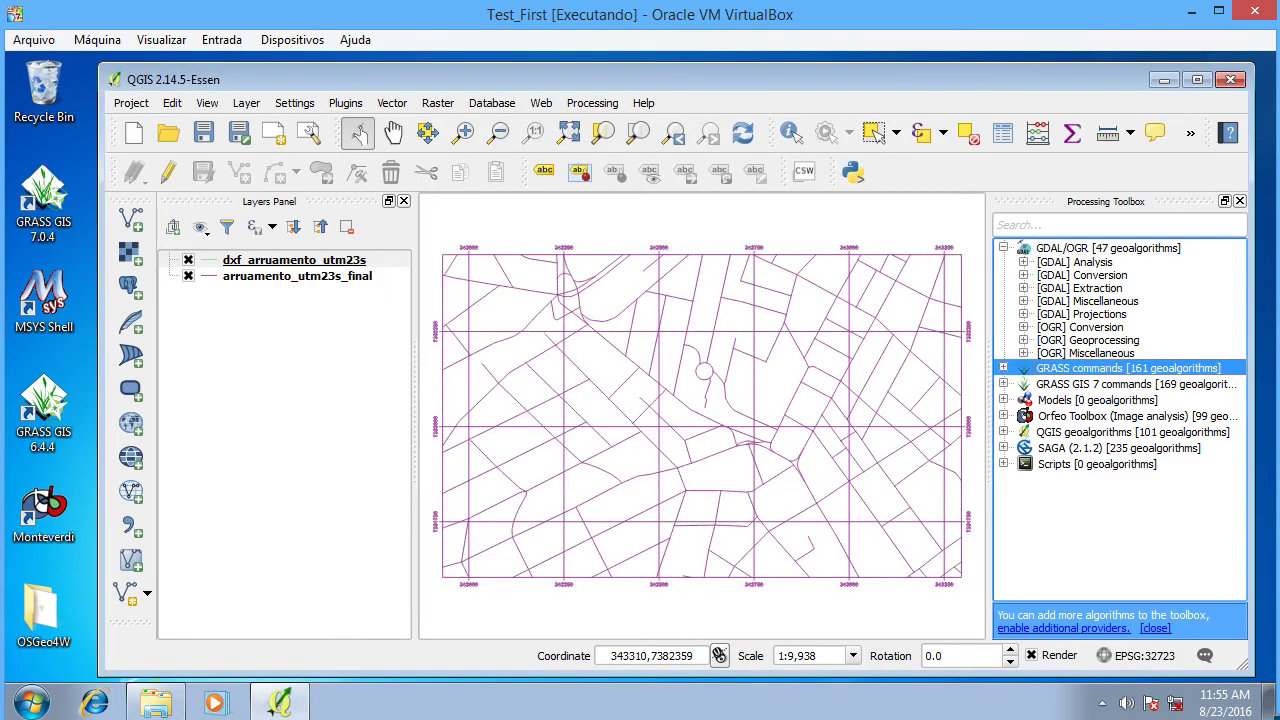
double_click(1128, 368)
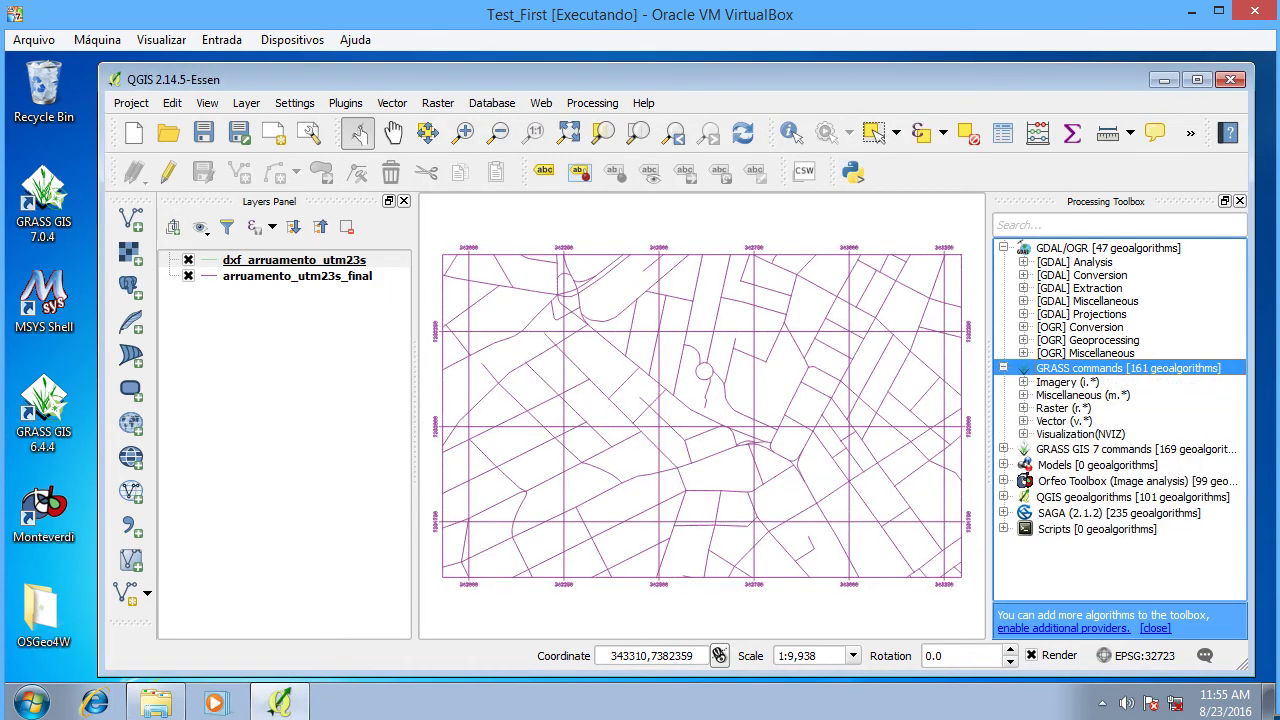
left_click(1118, 224)
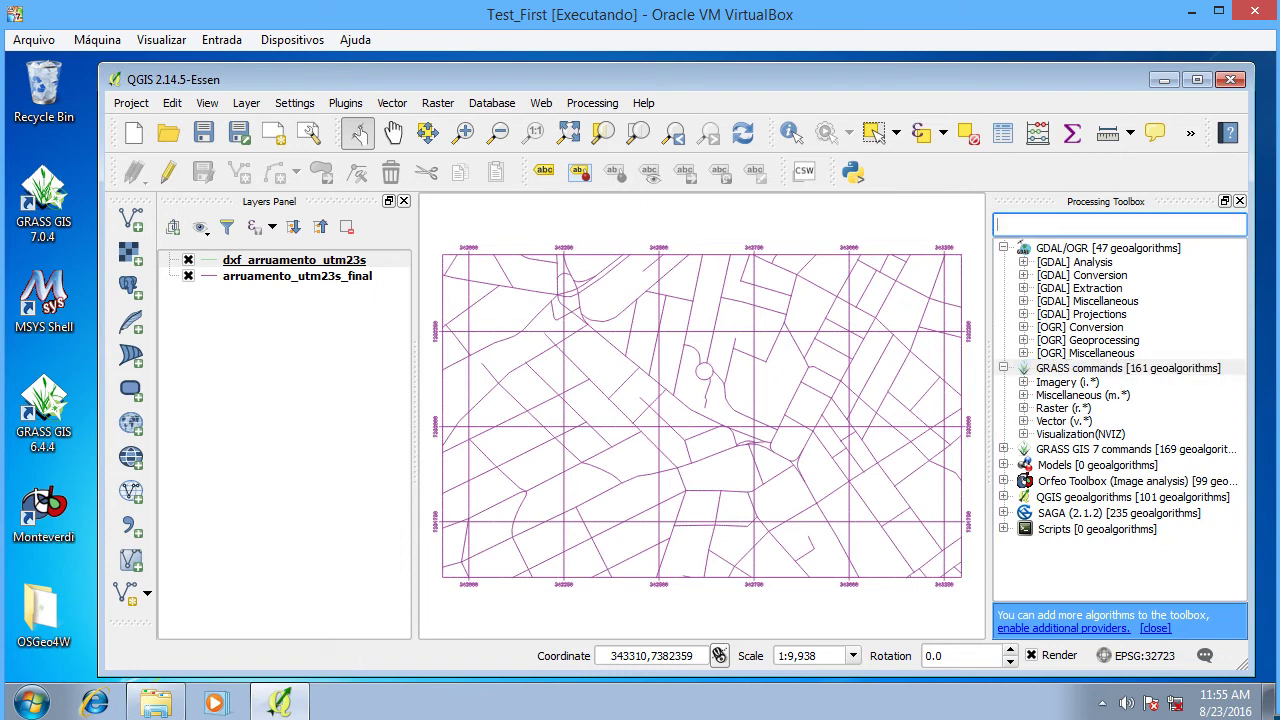
type("v.tr")
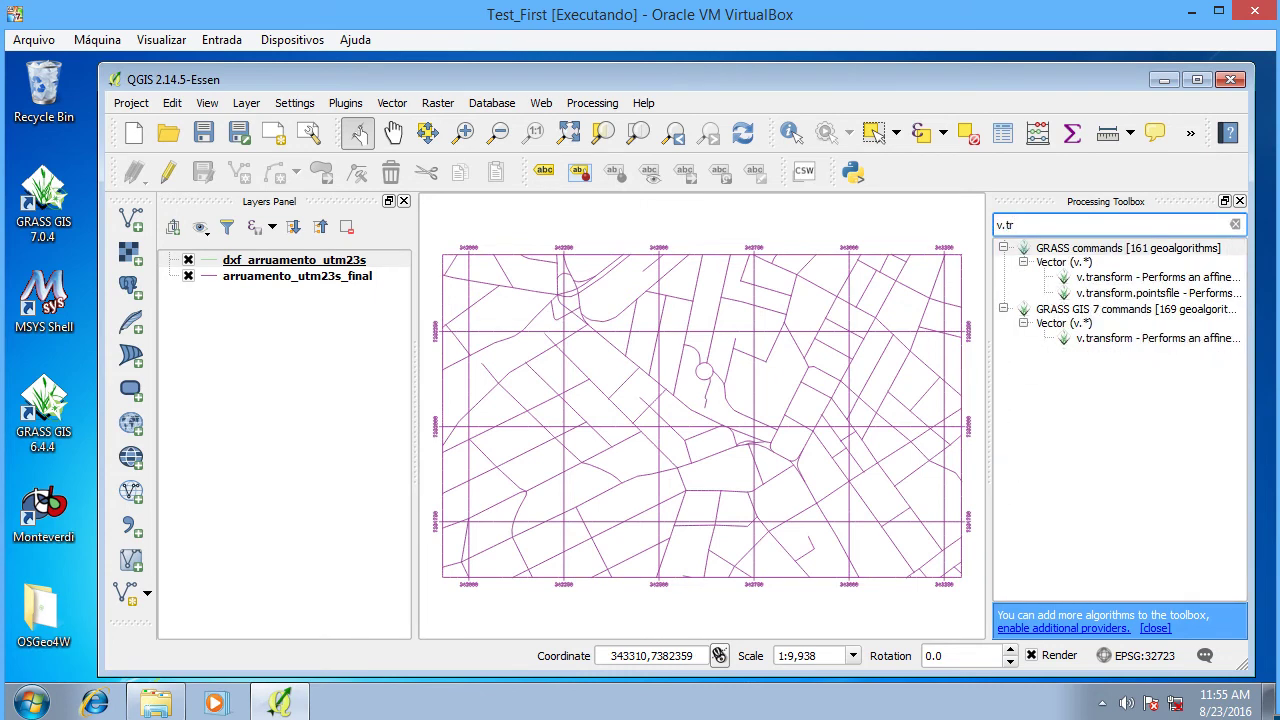
left_click(1140, 293)
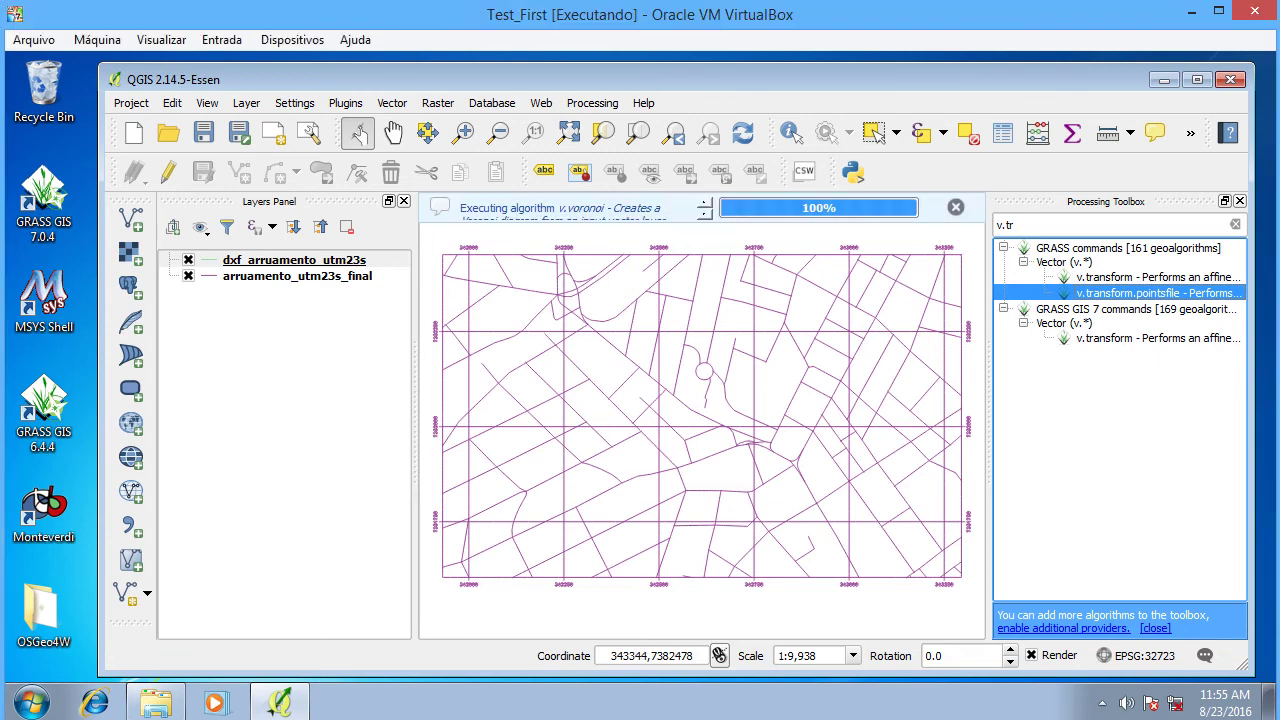
key("Return")
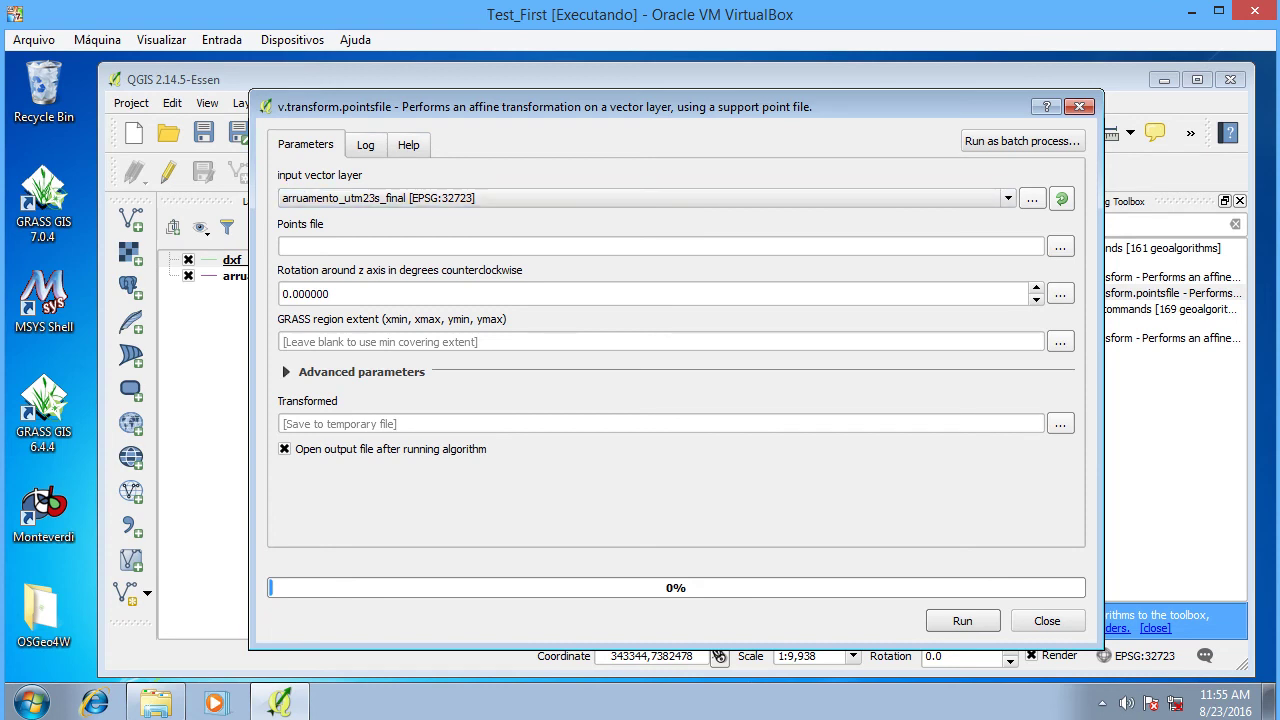
- Choose dxf_arruamento_utm23s as the input vector layer of v.transform.pointsfile
left_click_drag(676, 106, 748, 110)
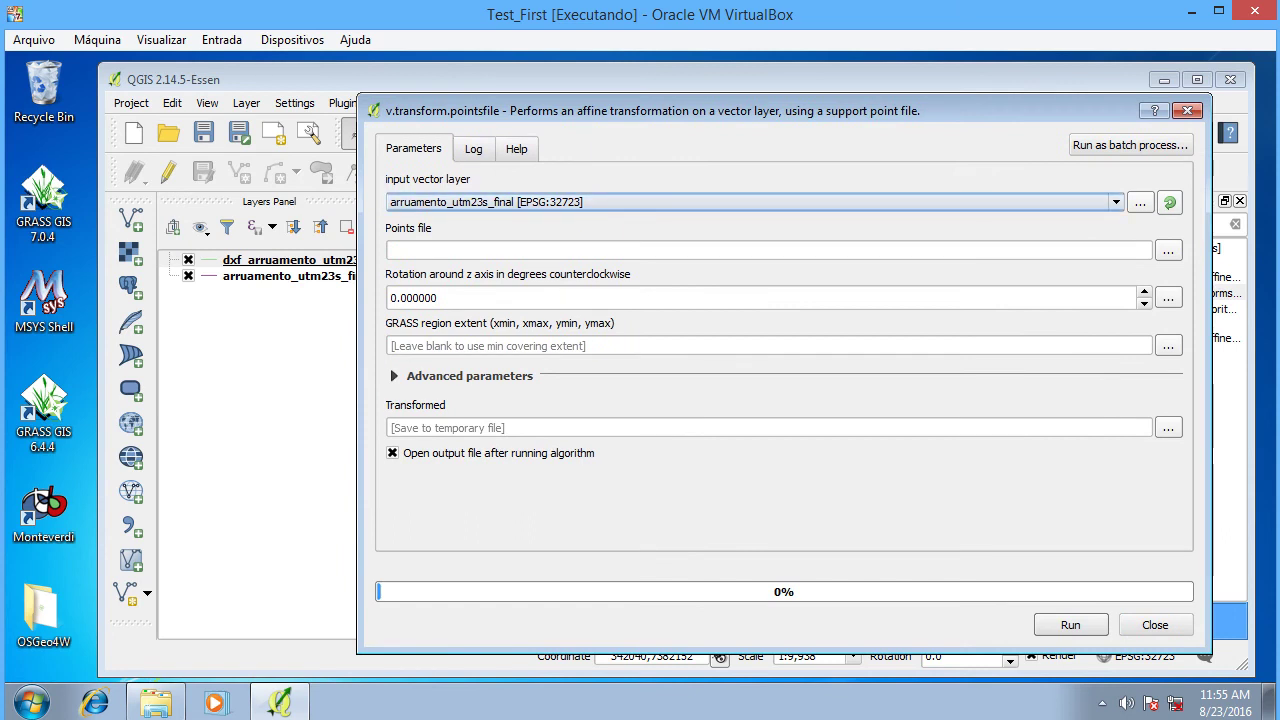
left_click(754, 202)
left_click(754, 232)
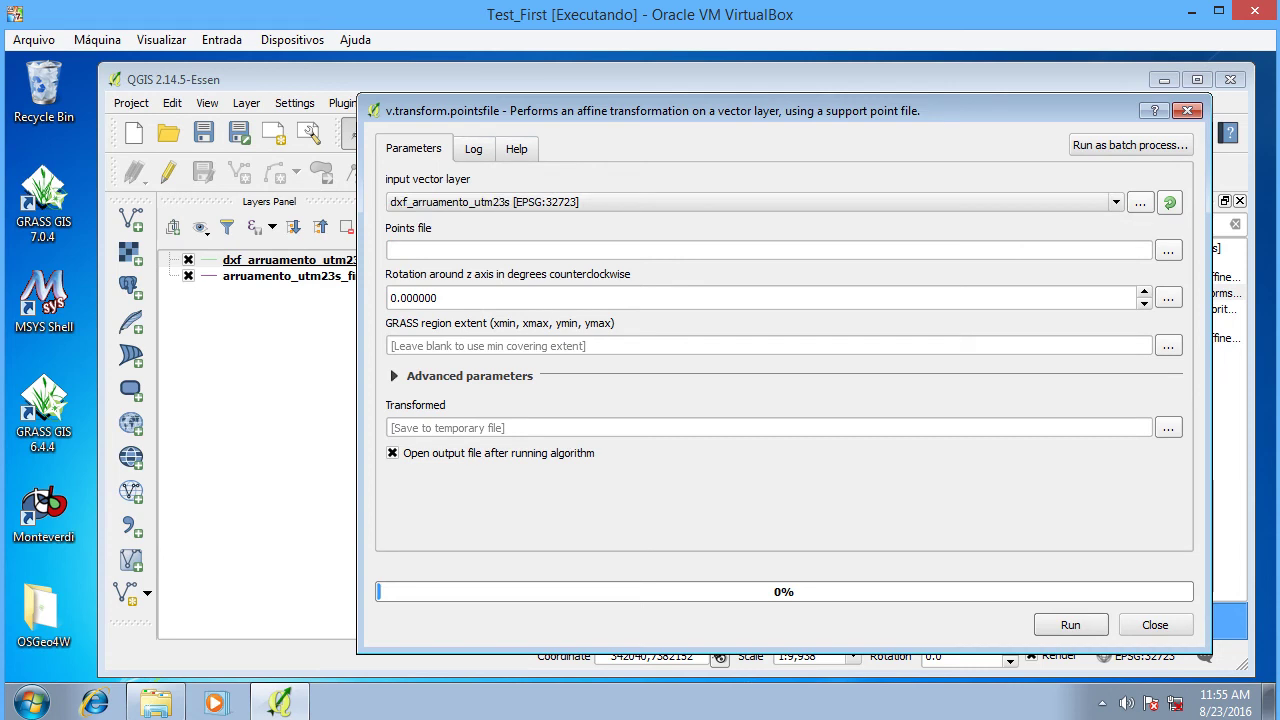
- Load transformacao_affine.txt from C:\DXF\transform as the points file
left_click(1168, 250)
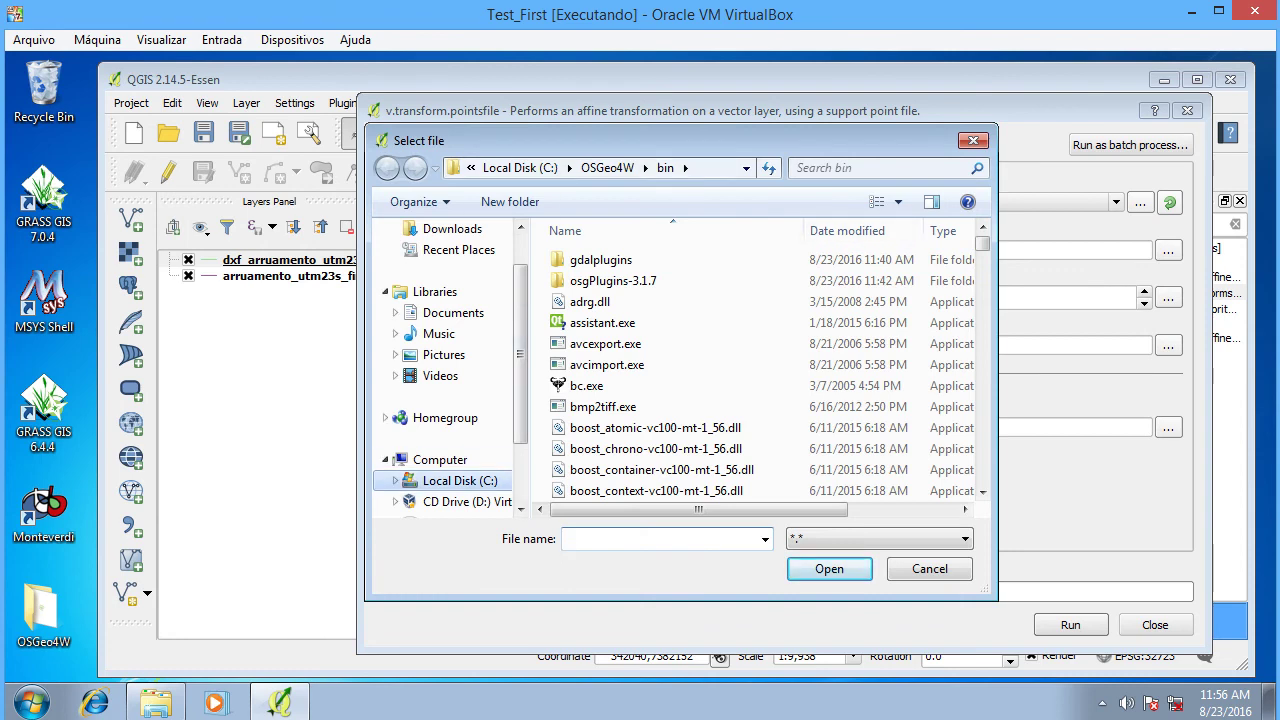
left_click(460, 480)
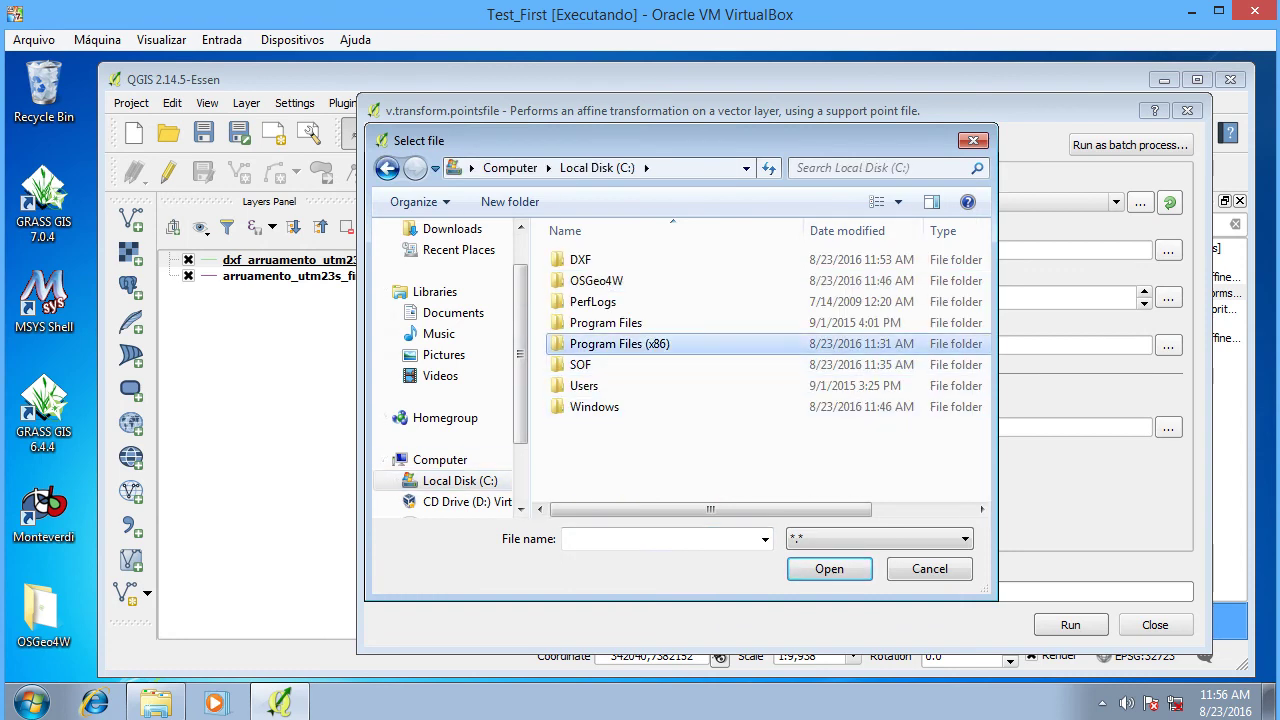
double_click(580, 260)
double_click(595, 322)
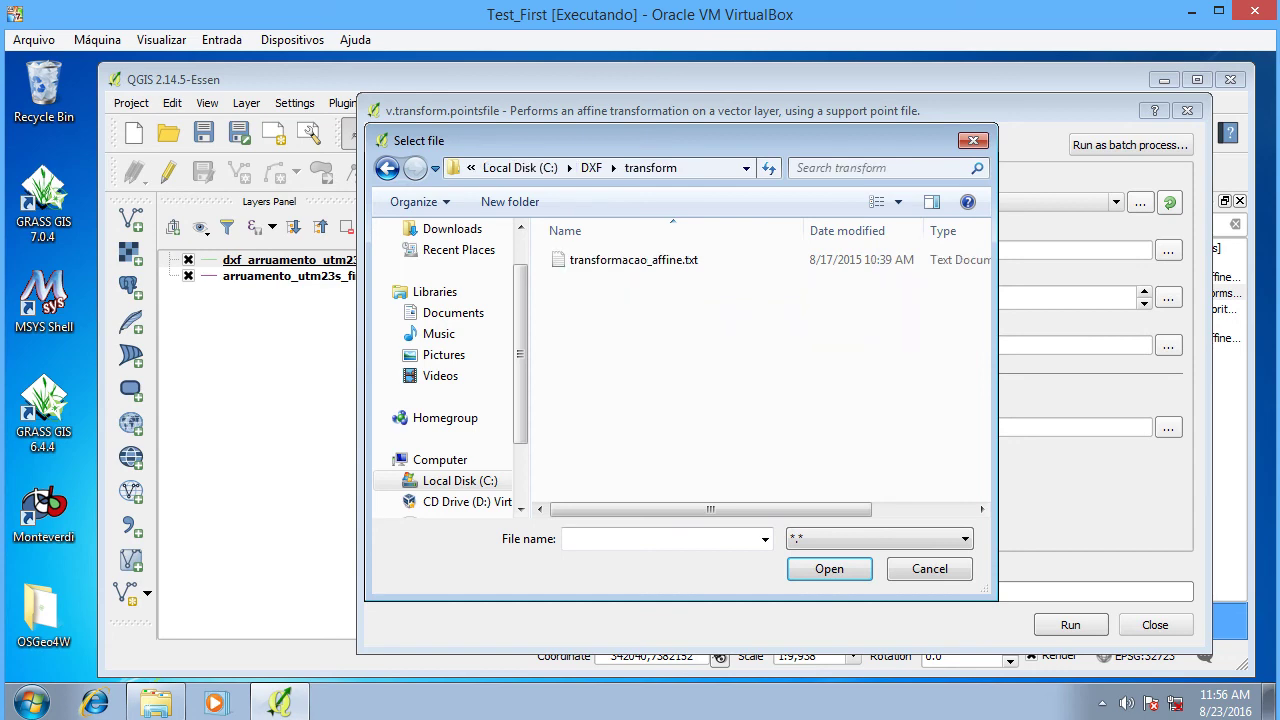
left_click(633, 260)
left_click(829, 568)
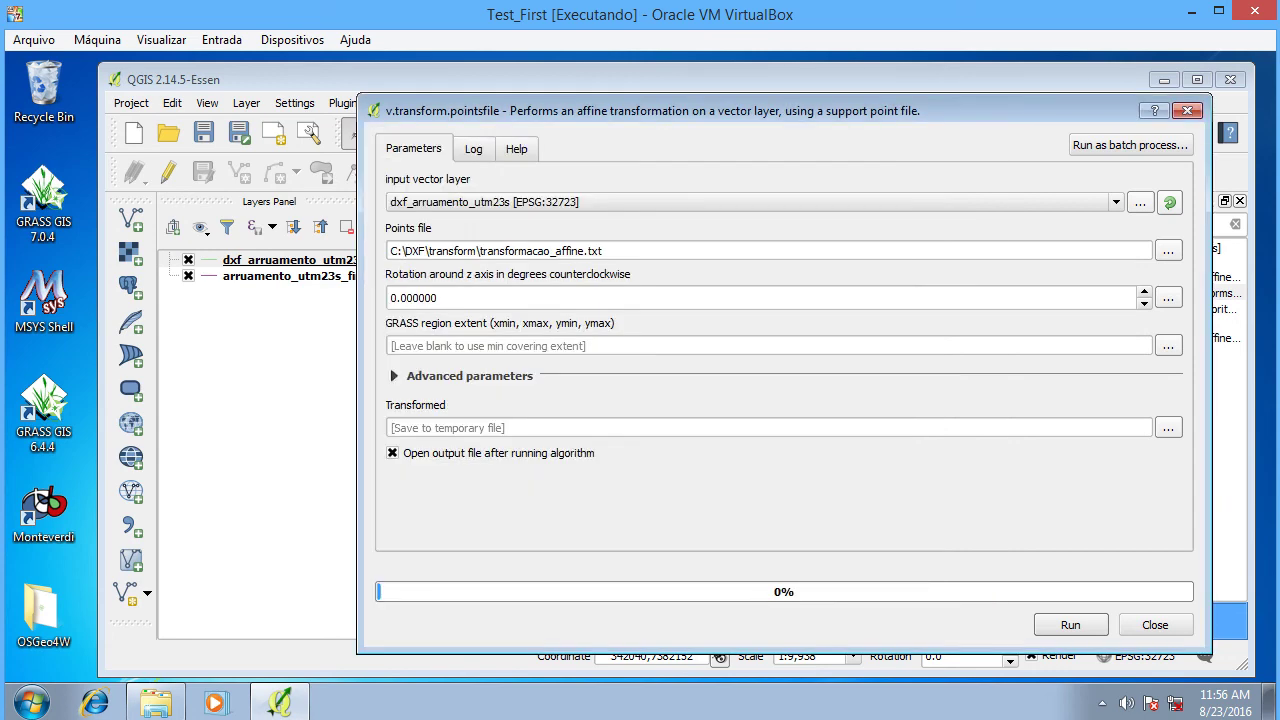
- Set the transformed output to corrigido.shp in C:\DXF and run the algorithm without opening the output file
left_click(1168, 427)
left_click(1163, 453)
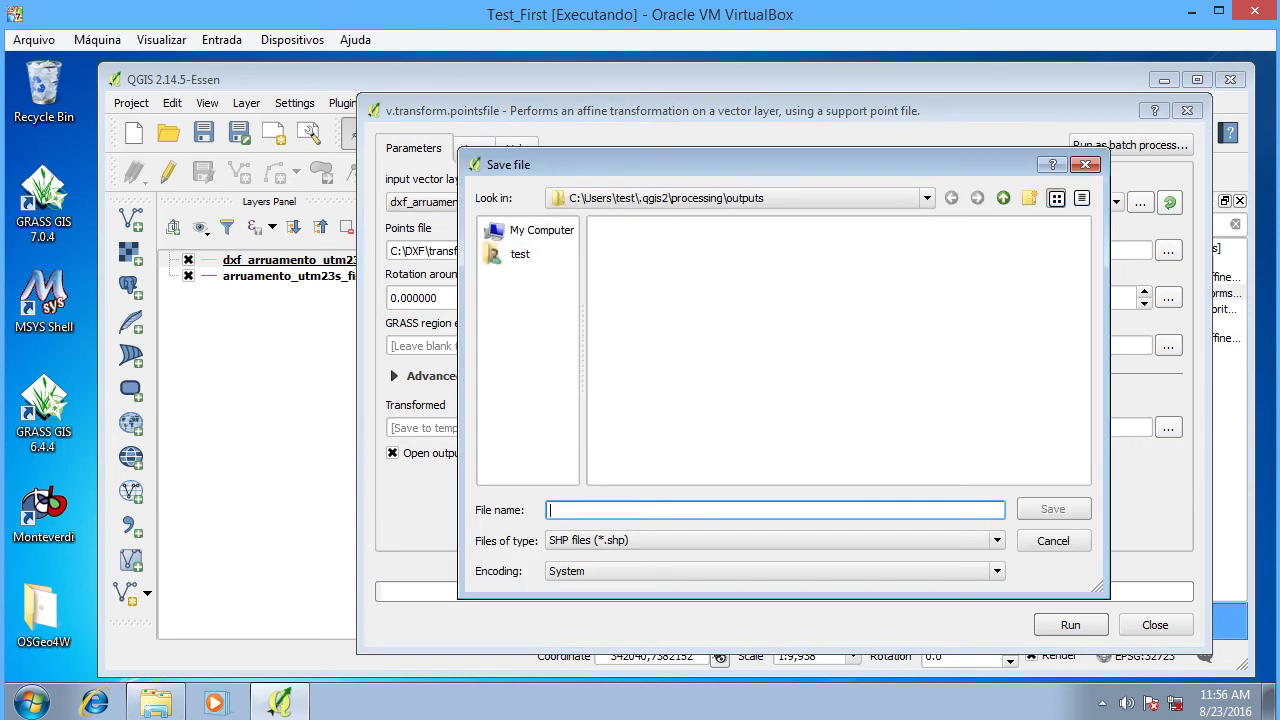
left_click(722, 198)
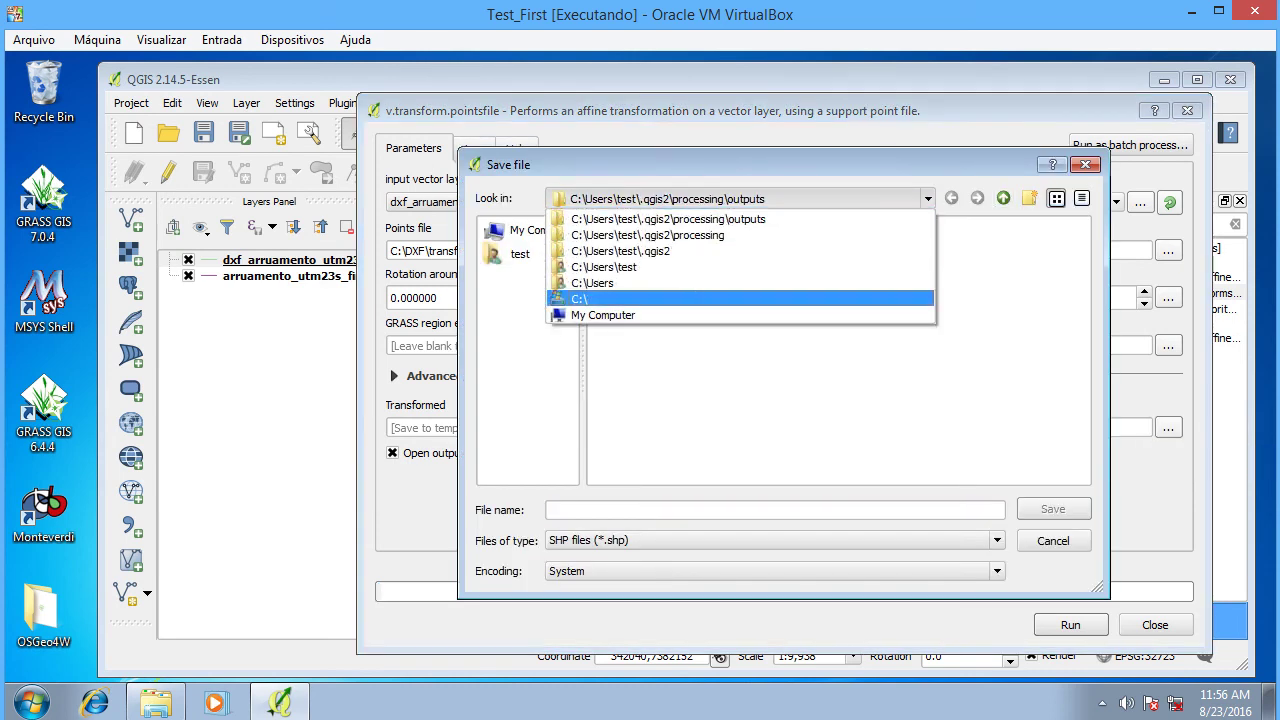
left_click(580, 298)
double_click(620, 226)
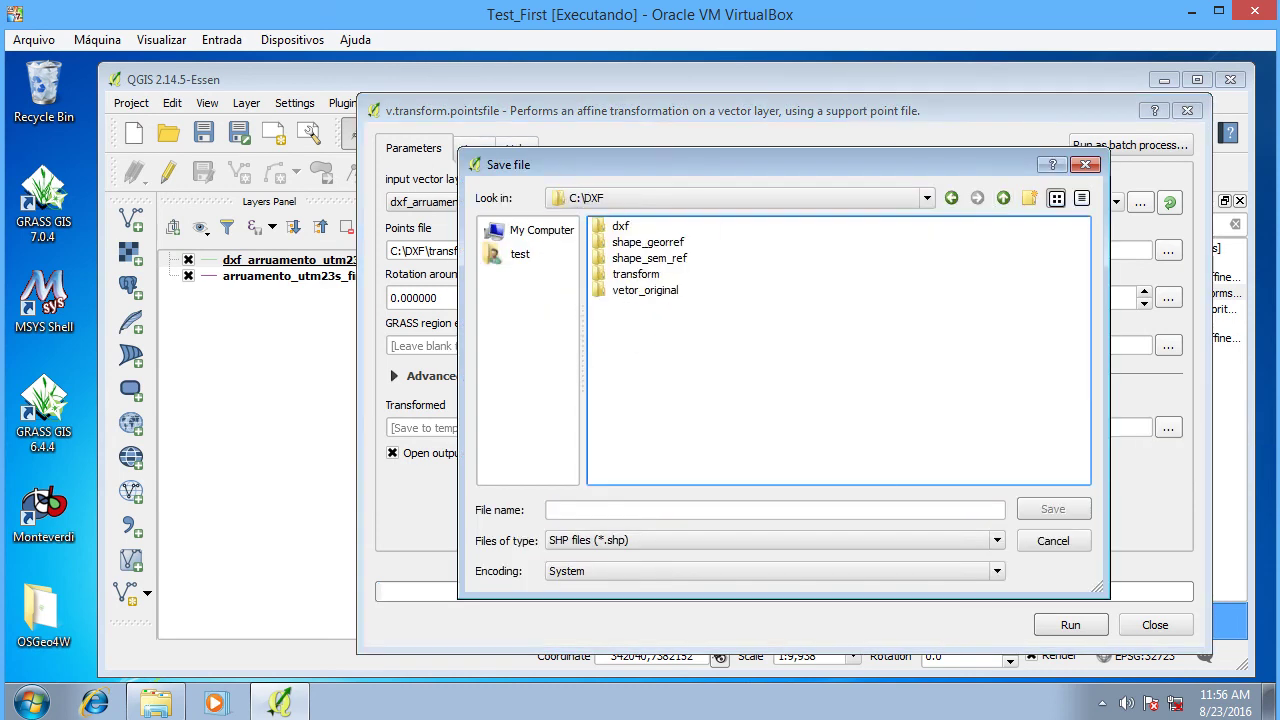
left_click(551, 510)
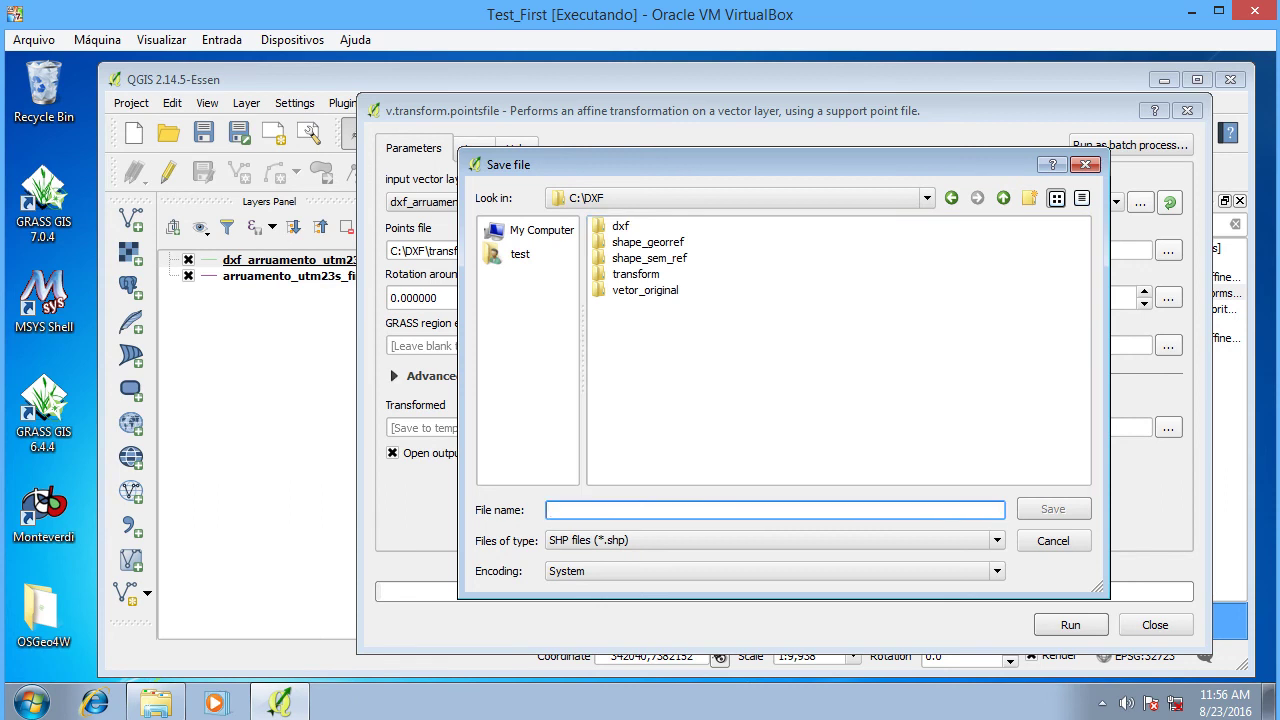
type("corigido")
left_click(563, 511)
type("r")
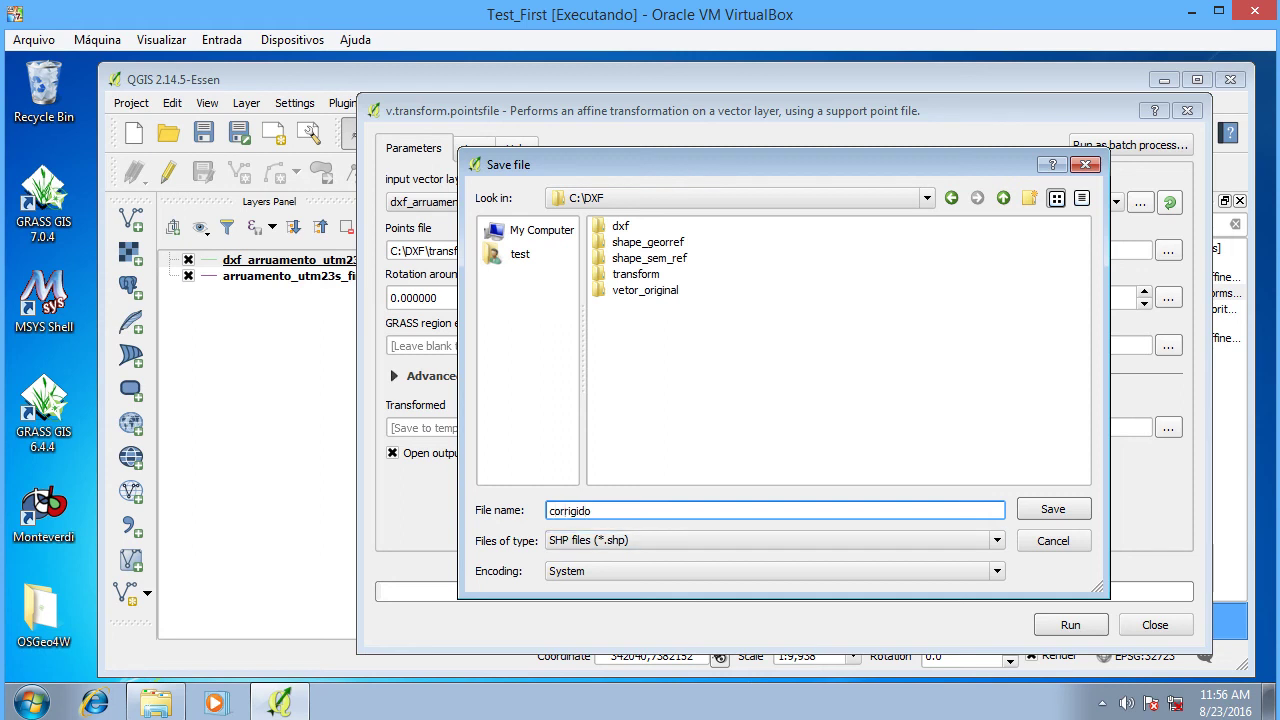
key("Return")
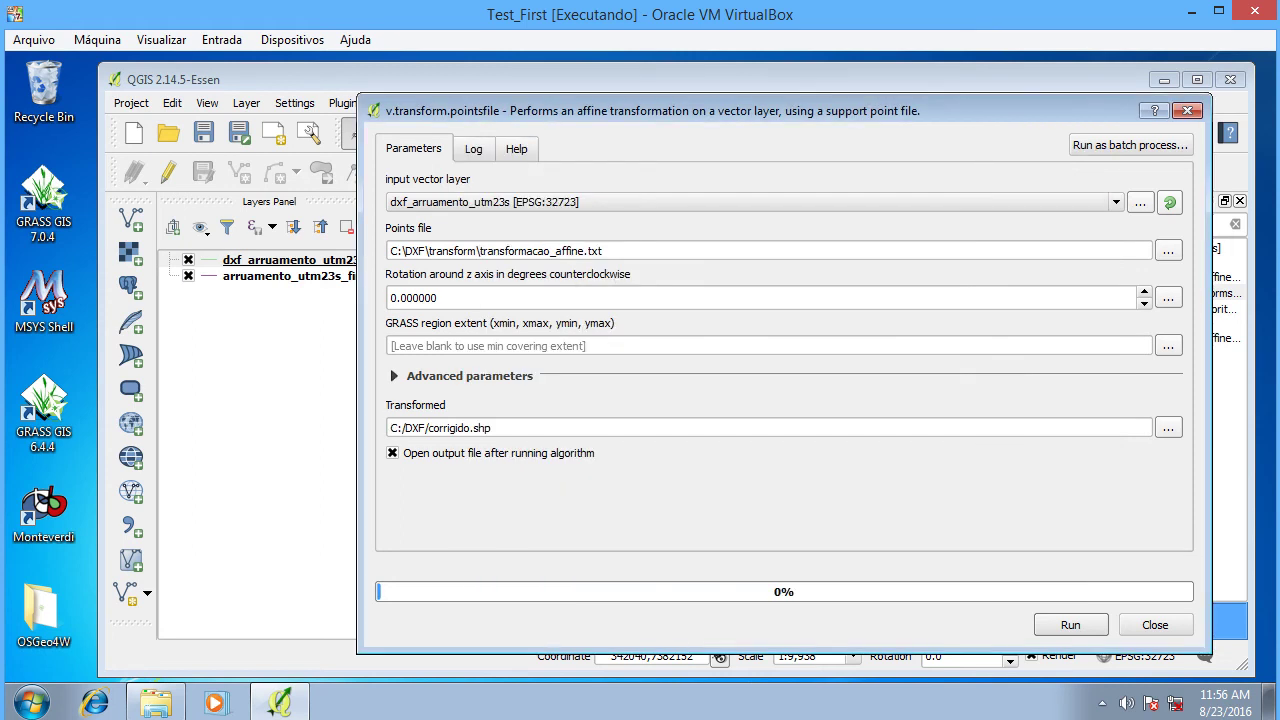
left_click(392, 453)
left_click(1070, 624)
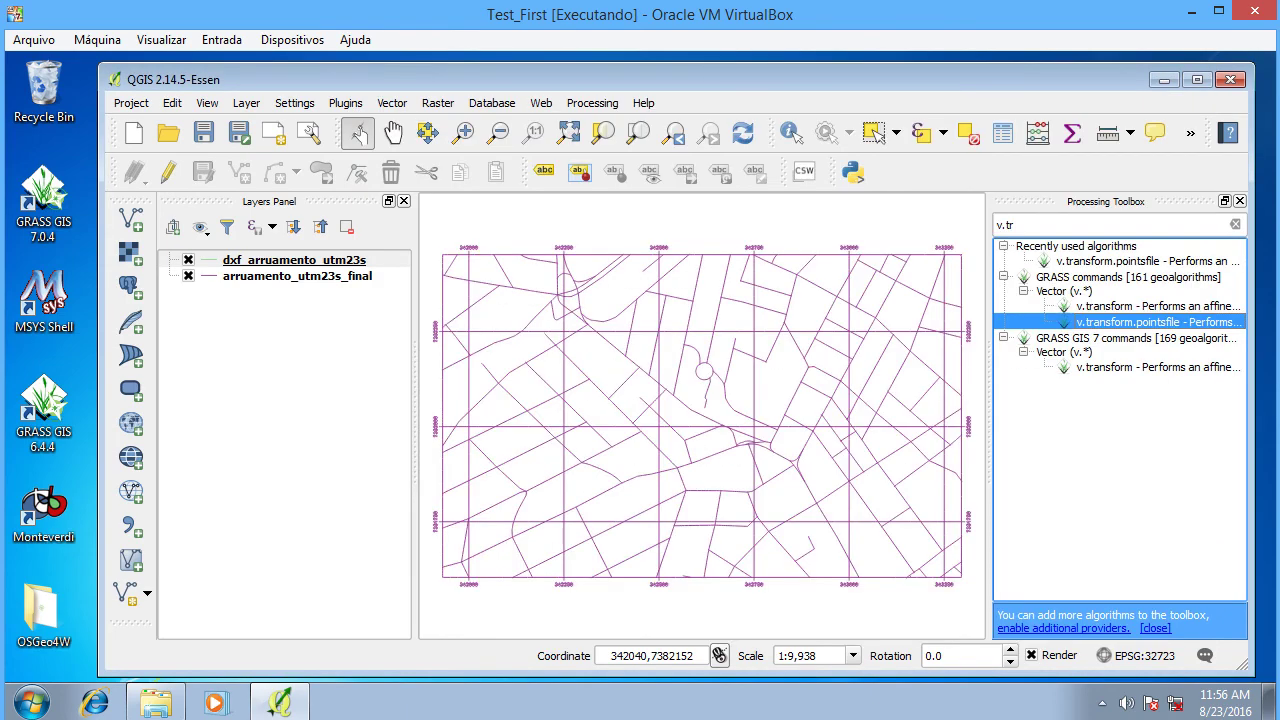
- Add the shapefile corrigido.shp from C:\DXF to the project as a vector layer
key("ctrl+shift+v")
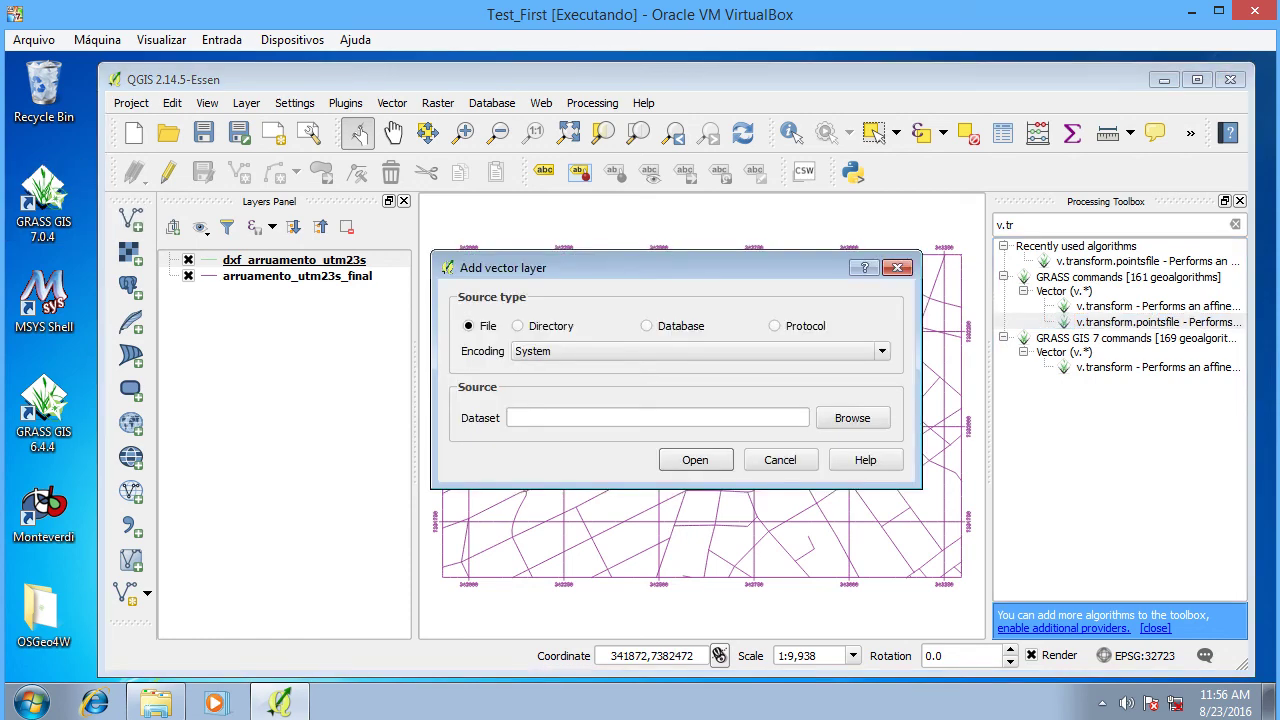
left_click(852, 417)
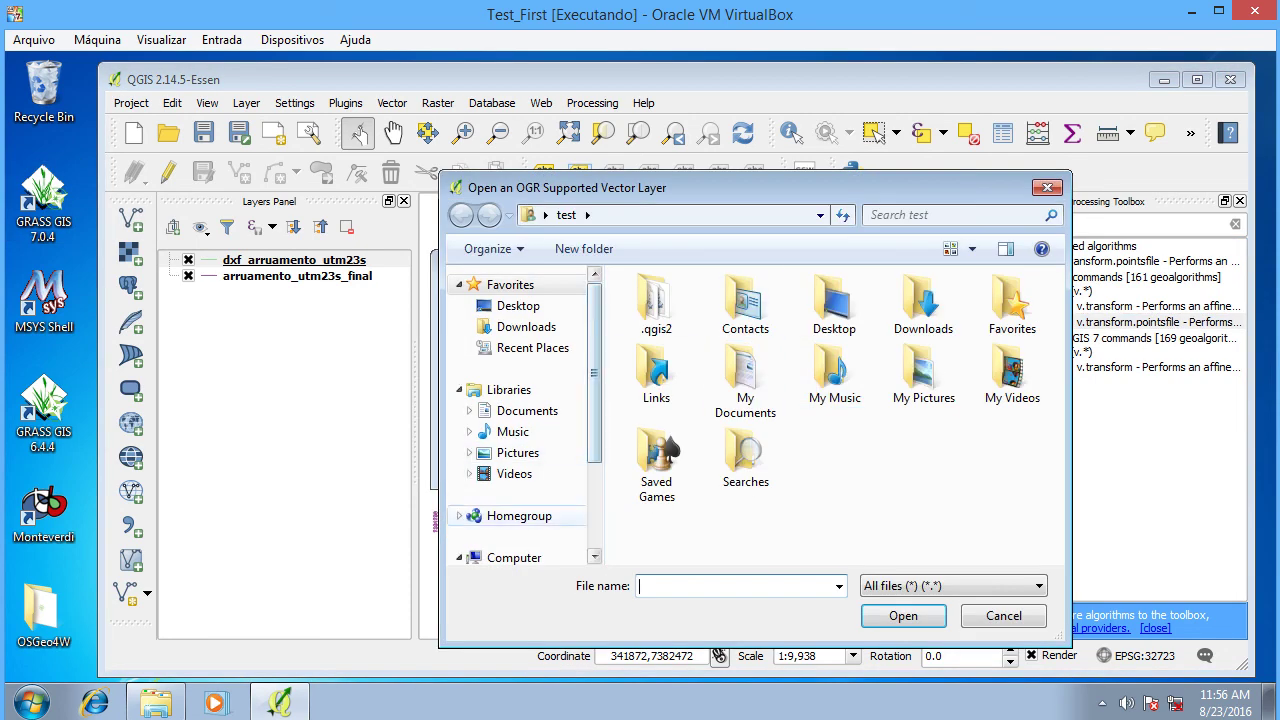
scroll(520, 420, "down", 2)
left_click(534, 443)
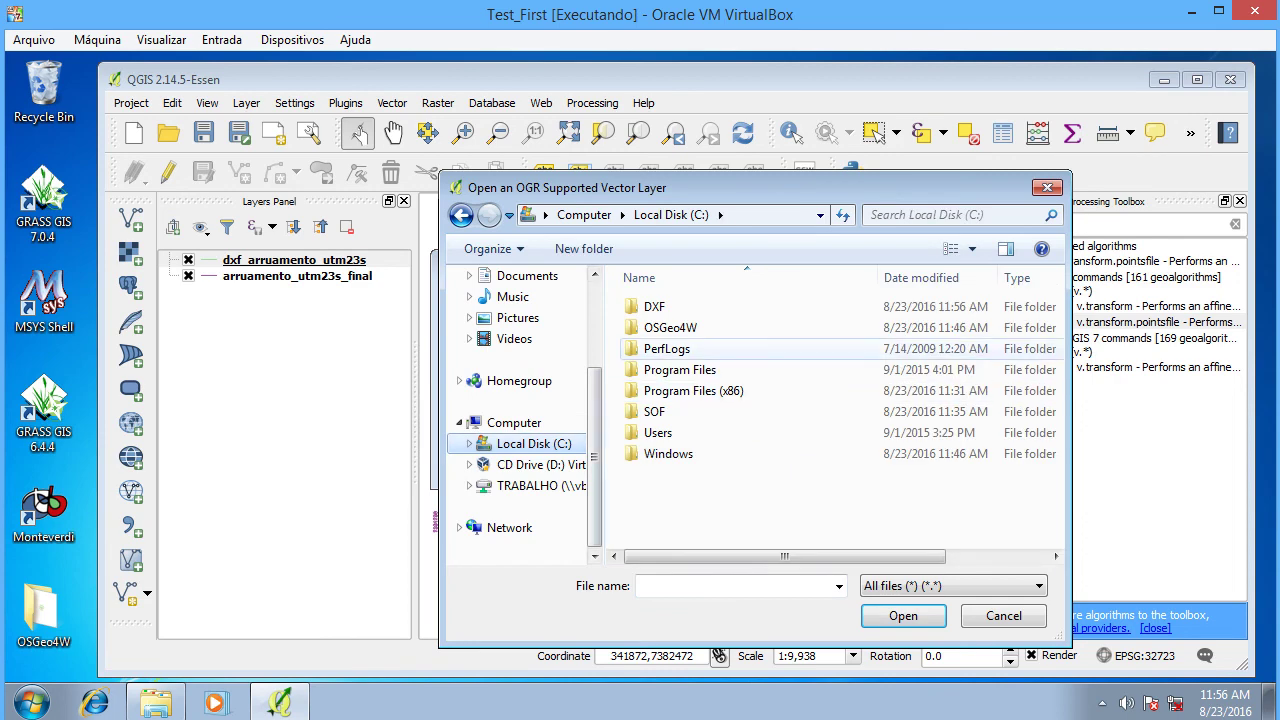
double_click(654, 306)
left_click(678, 453)
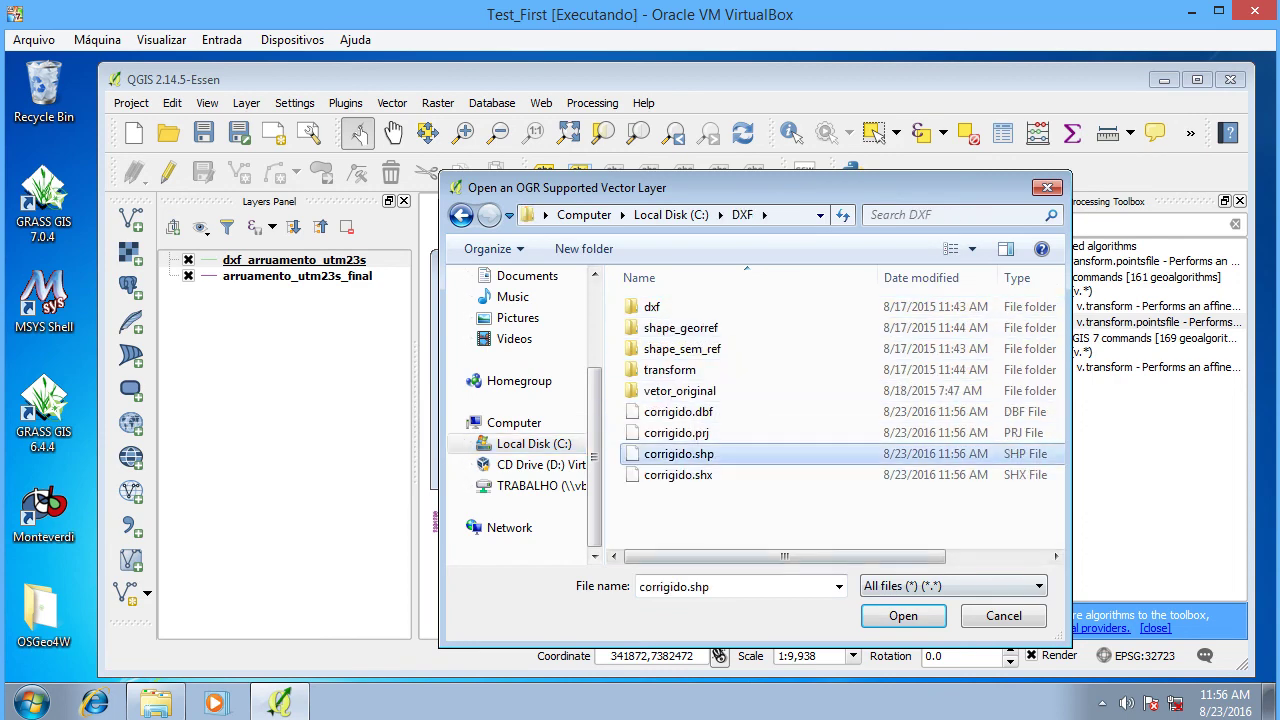
left_click(903, 615)
left_click(695, 460)
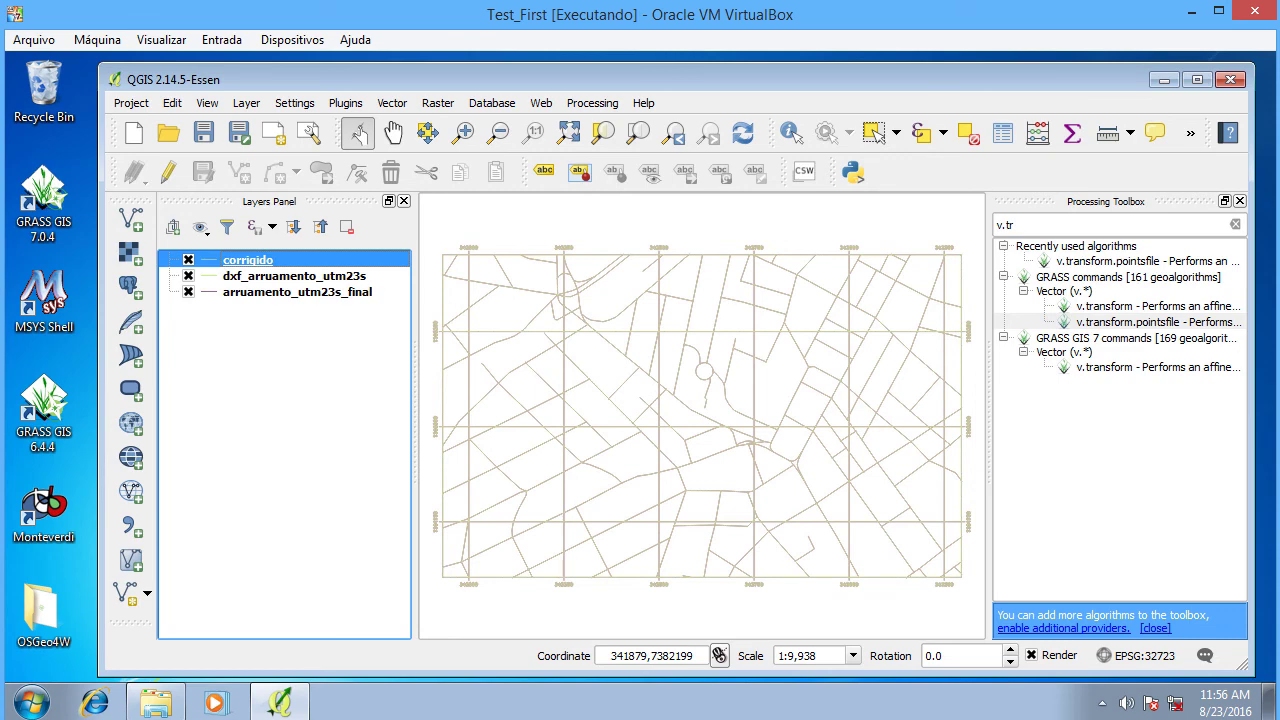
- Hide the dxf_arruamento_utm23s layer, and switch corrigido off and on to compare it with arruamento_utm23s_final
left_click(188, 275)
left_click(188, 259)
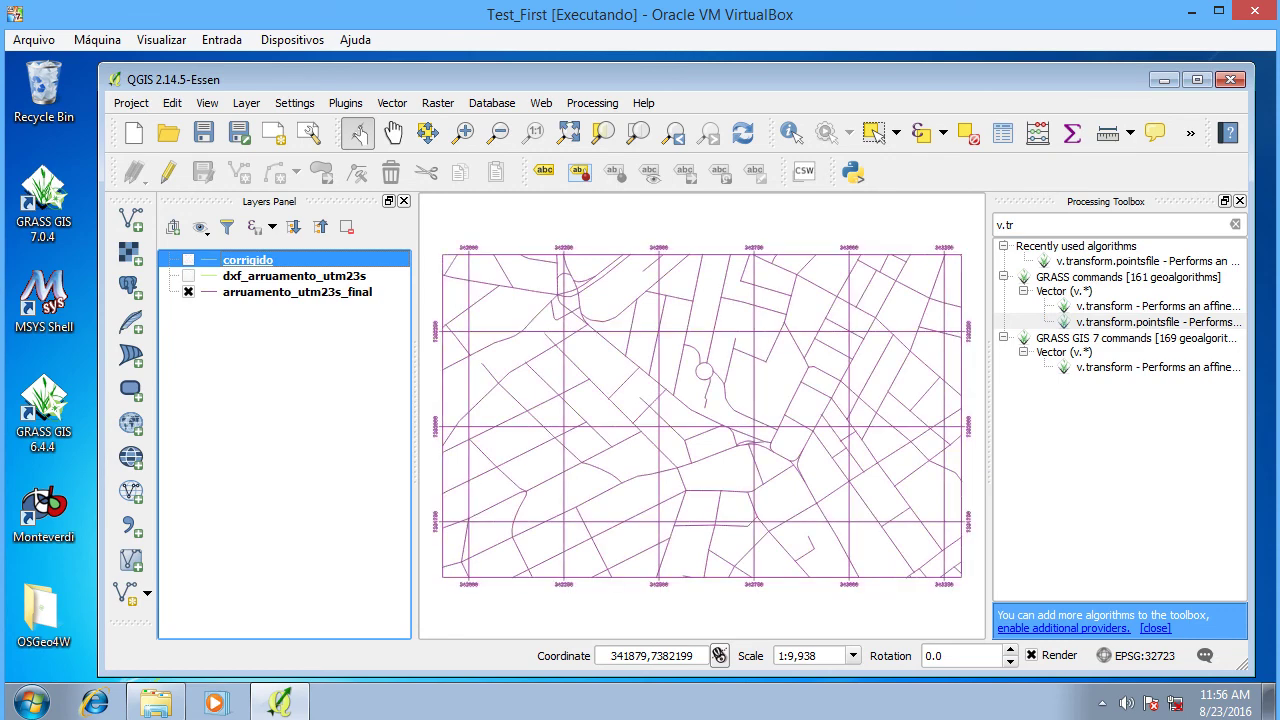
left_click(297, 291)
left_click(294, 275)
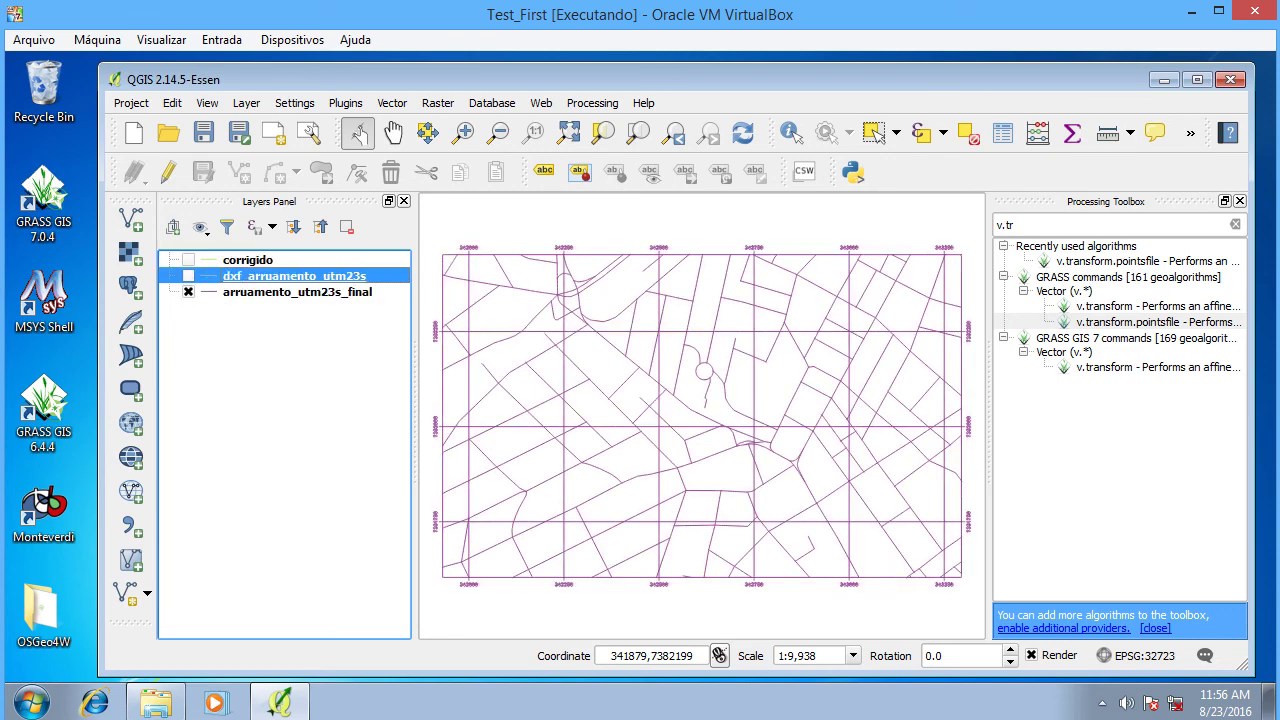
left_click(247, 259)
key("space")
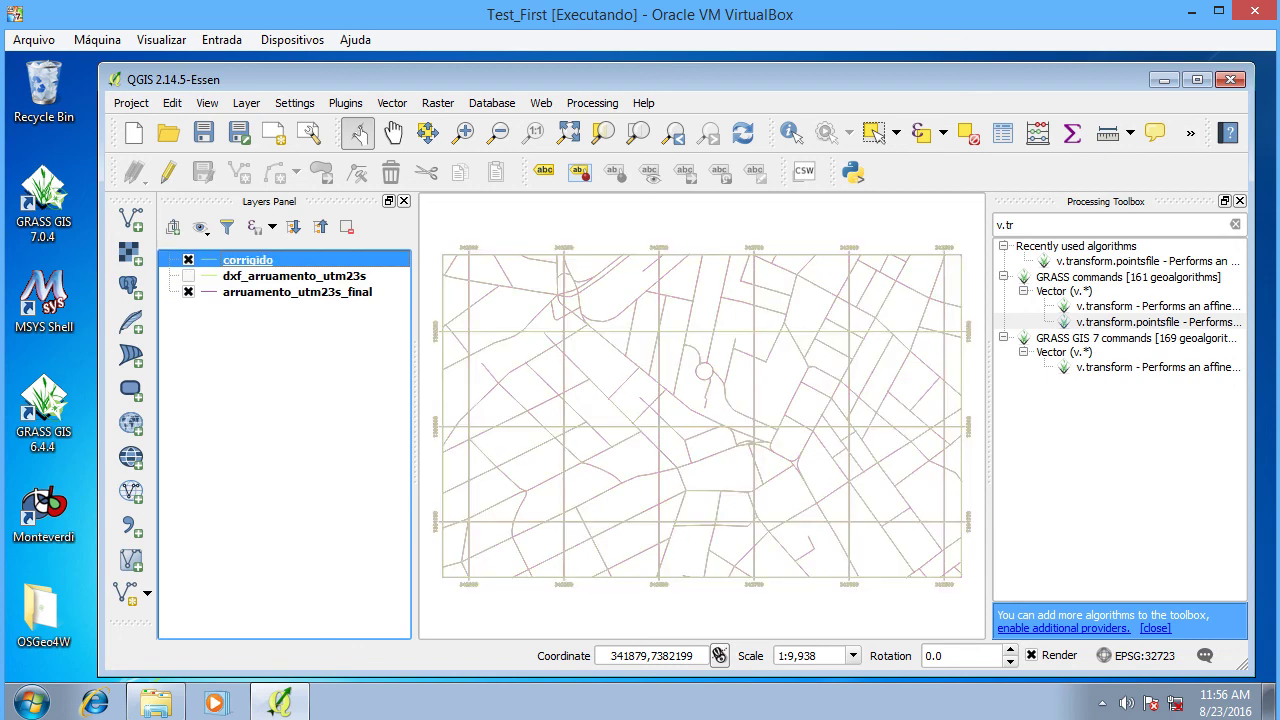